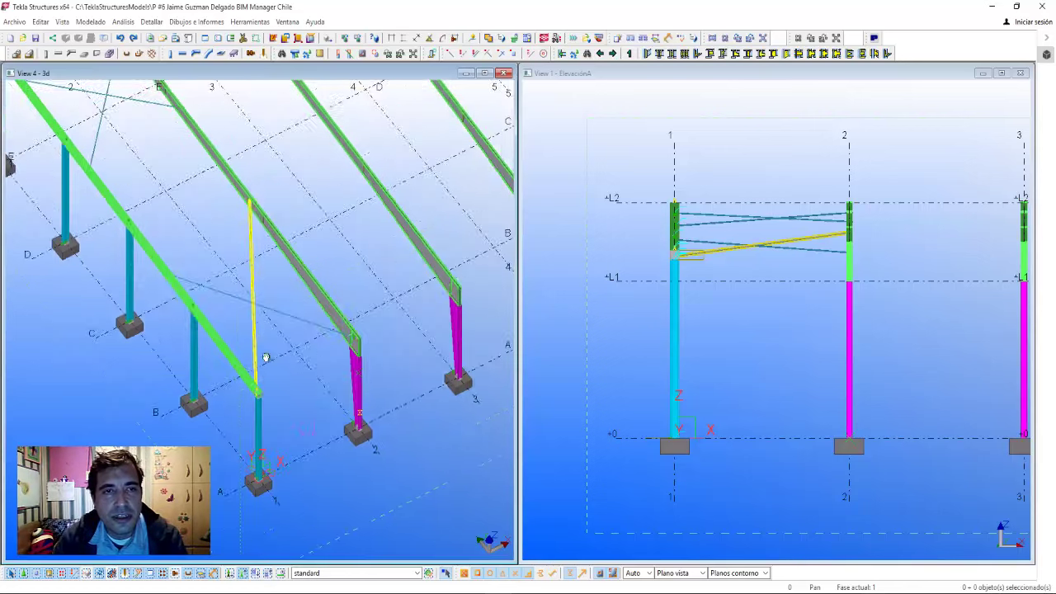
- Orbit and zoom the 3D model to review the portal frame
scroll(264, 297, "down", 5)
scroll(305, 314, "down", 3)
middle_click_drag(314, 318, 256, 341, "ctrl")
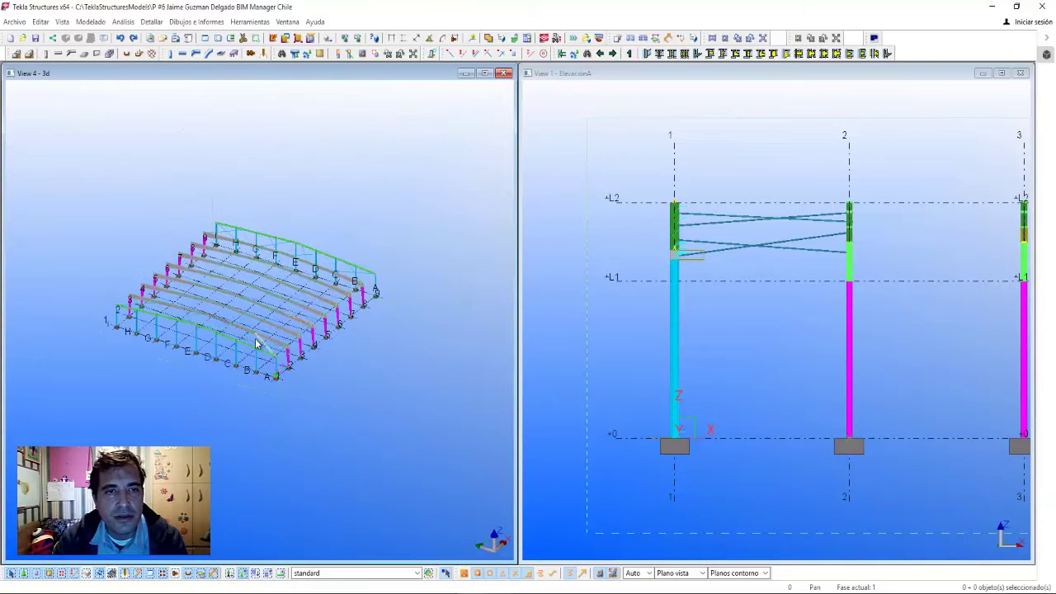
scroll(257, 341, "up", 5)
scroll(257, 322, "up", 2)
scroll(276, 345, "down", 7)
scroll(276, 345, "up", 4)
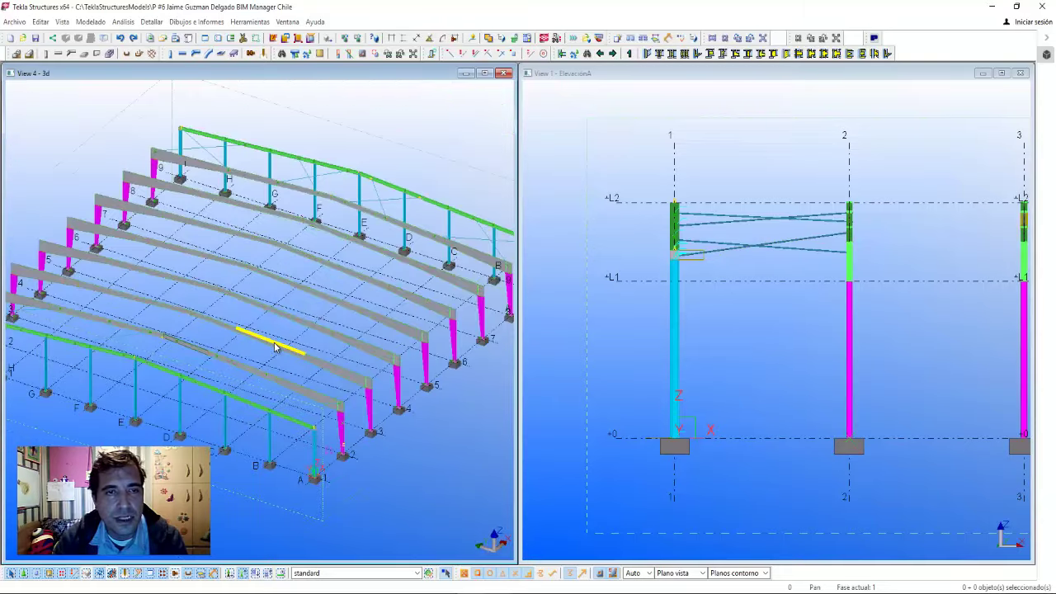
middle_click_drag(276, 346, 254, 351, "ctrl")
scroll(253, 349, "down", 5)
scroll(248, 350, "up", 7)
scroll(240, 355, "down", 2)
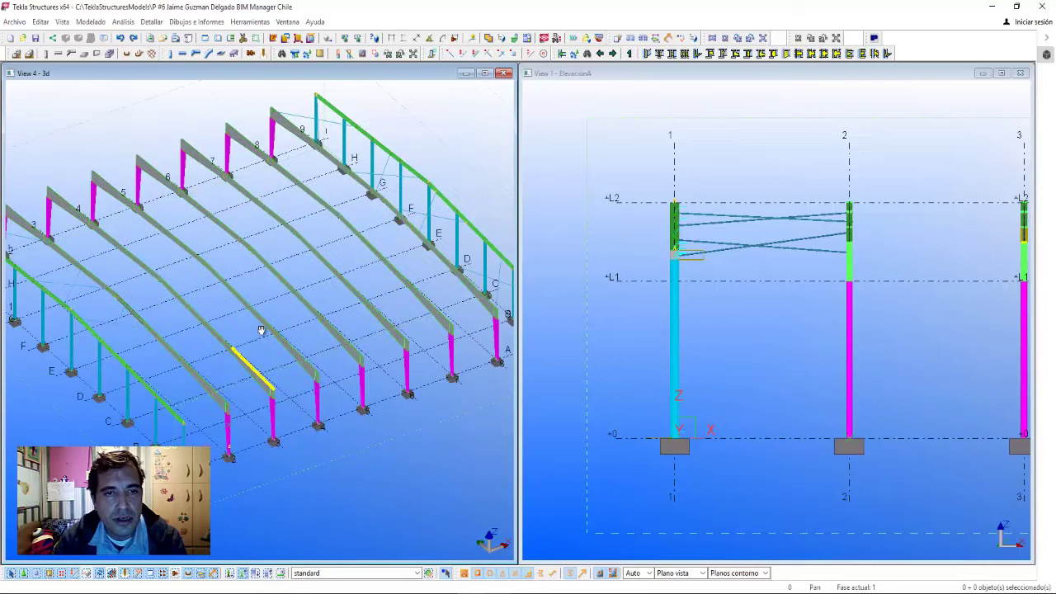
scroll(223, 355, "down", 3)
scroll(141, 377, "up", 3)
scroll(283, 302, "down", 2)
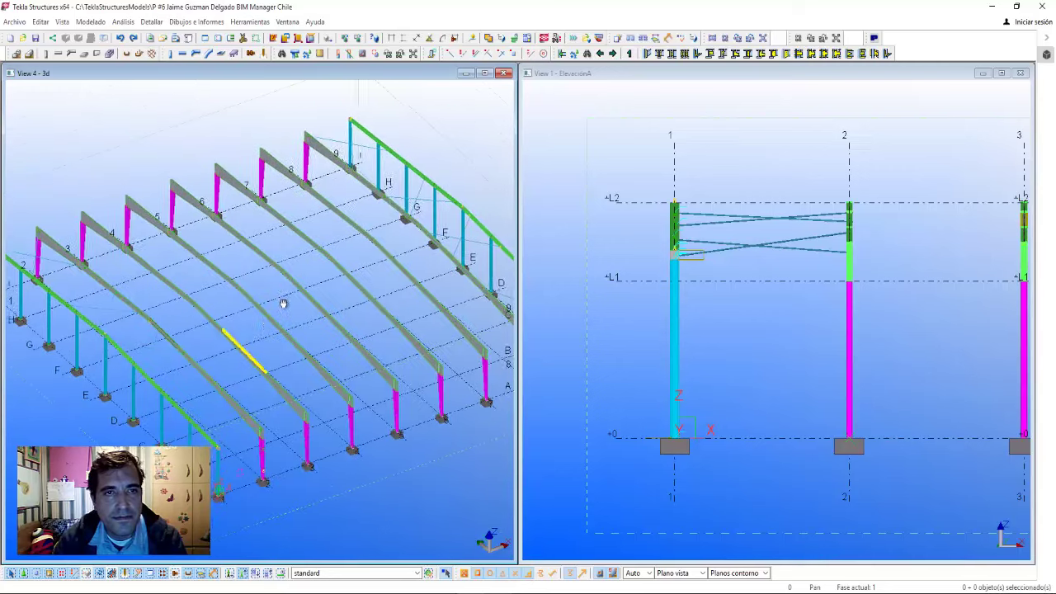
scroll(206, 248, "up", 2)
scroll(90, 171, "up", 3)
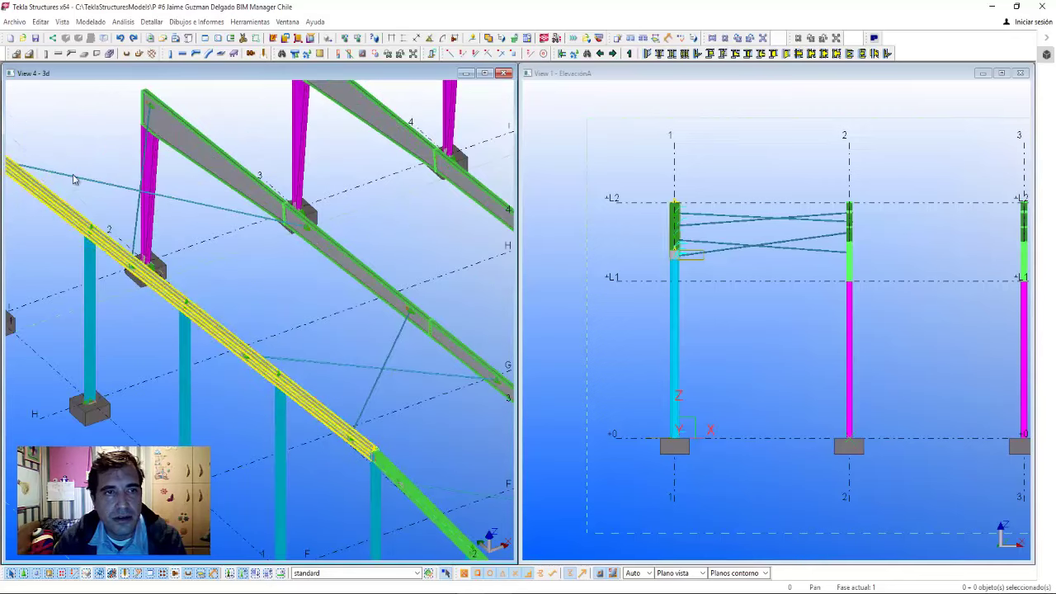
scroll(278, 219, "down", 3)
scroll(274, 167, "up", 2)
scroll(215, 273, "down", 1)
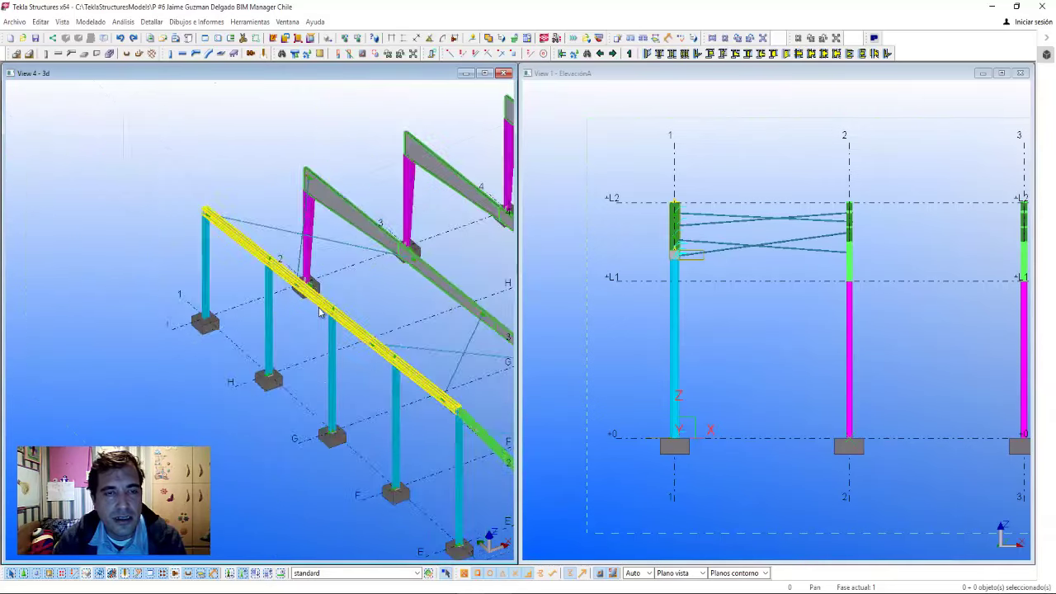
scroll(231, 313, "down", 2)
scroll(255, 372, "down", 1)
scroll(278, 428, "down", 1)
scroll(279, 428, "up", 2)
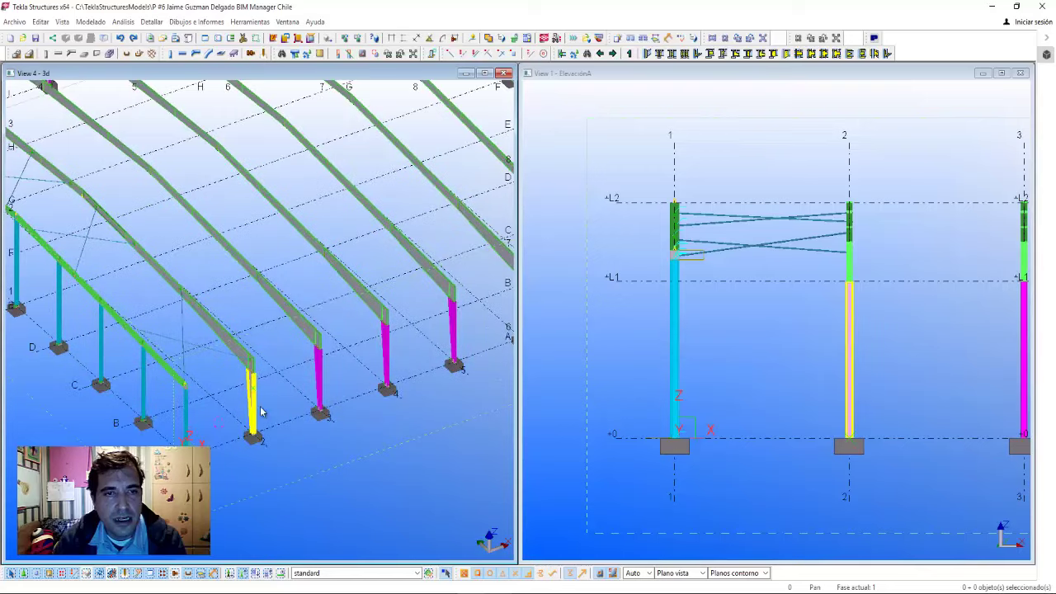
scroll(264, 409, "down", 1)
scroll(259, 392, "down", 1)
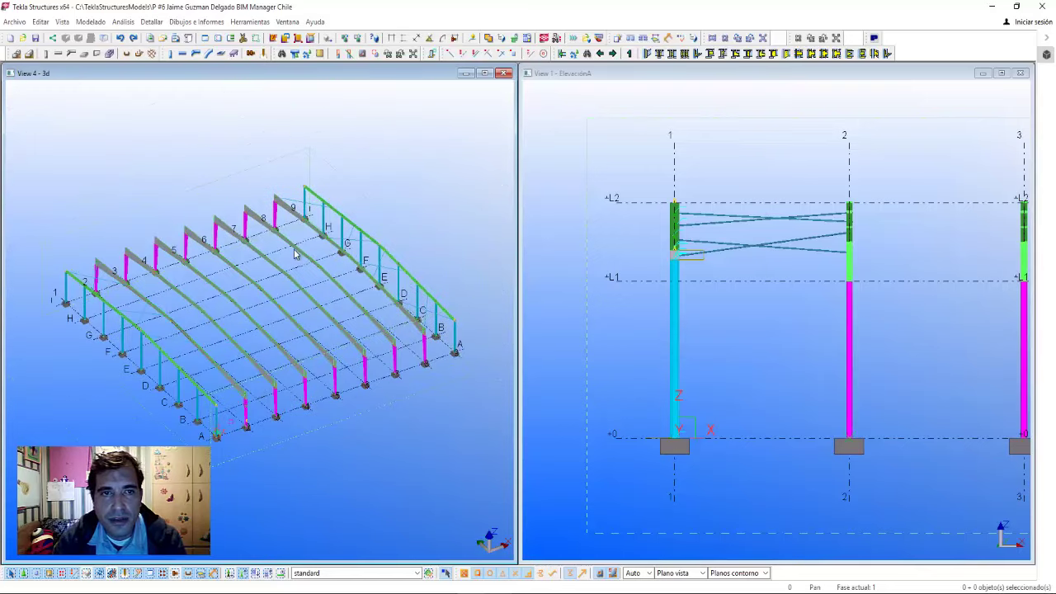
scroll(295, 253, "up", 1)
scroll(243, 376, "down", 2)
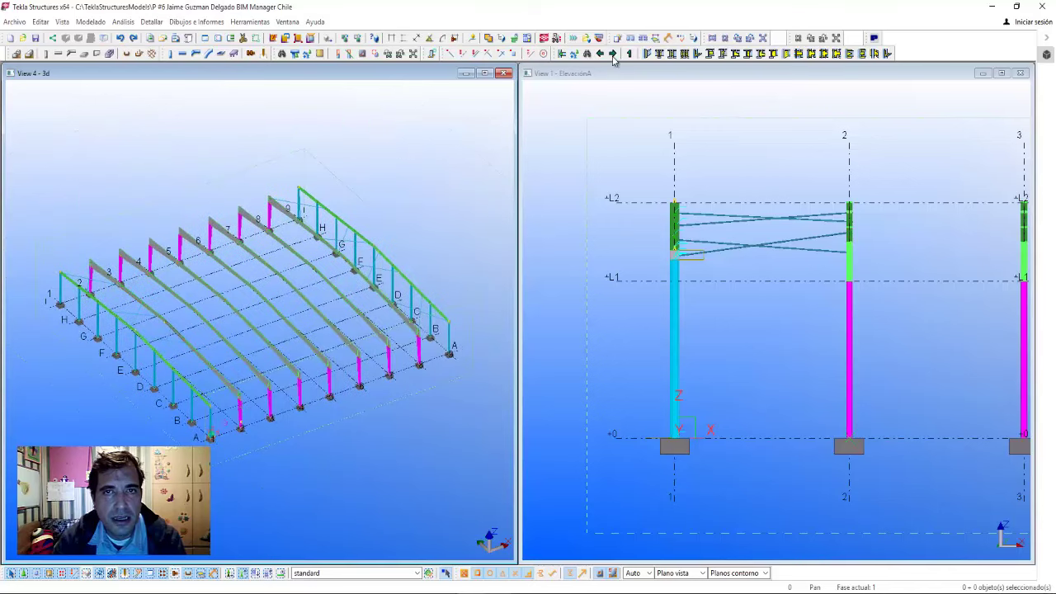
- In the elevation view, set beam properties to WT100X50 profile, S275JR, name VIGA, class 3
left_click(633, 75)
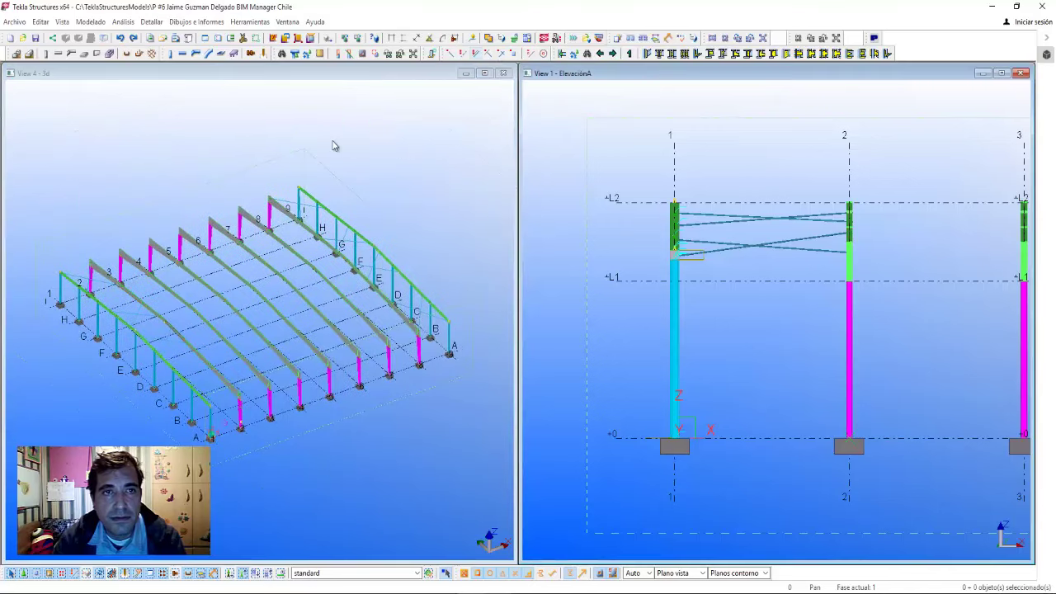
double_click(181, 54)
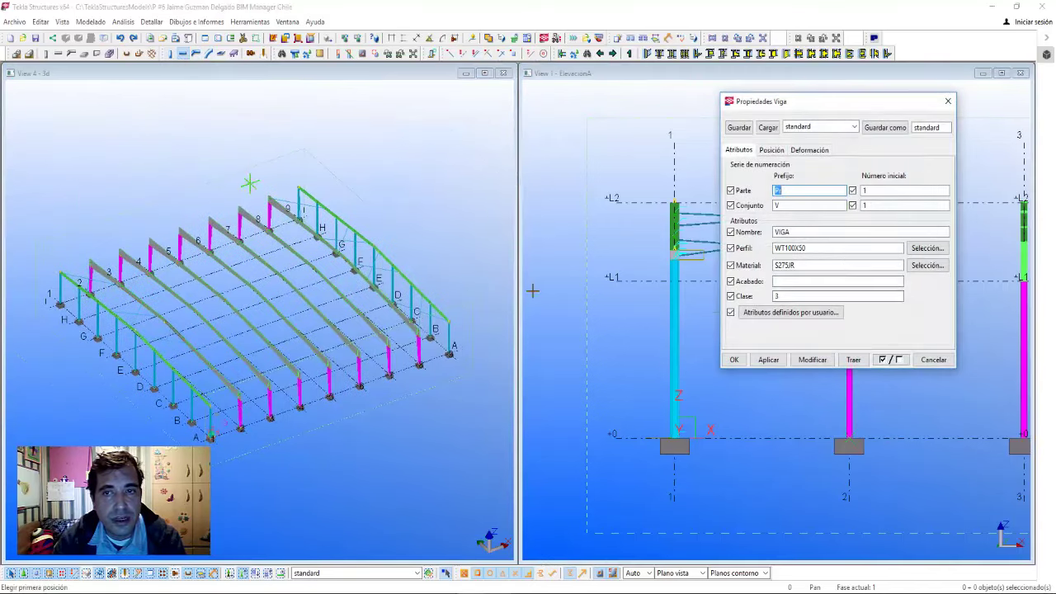
left_click(928, 247)
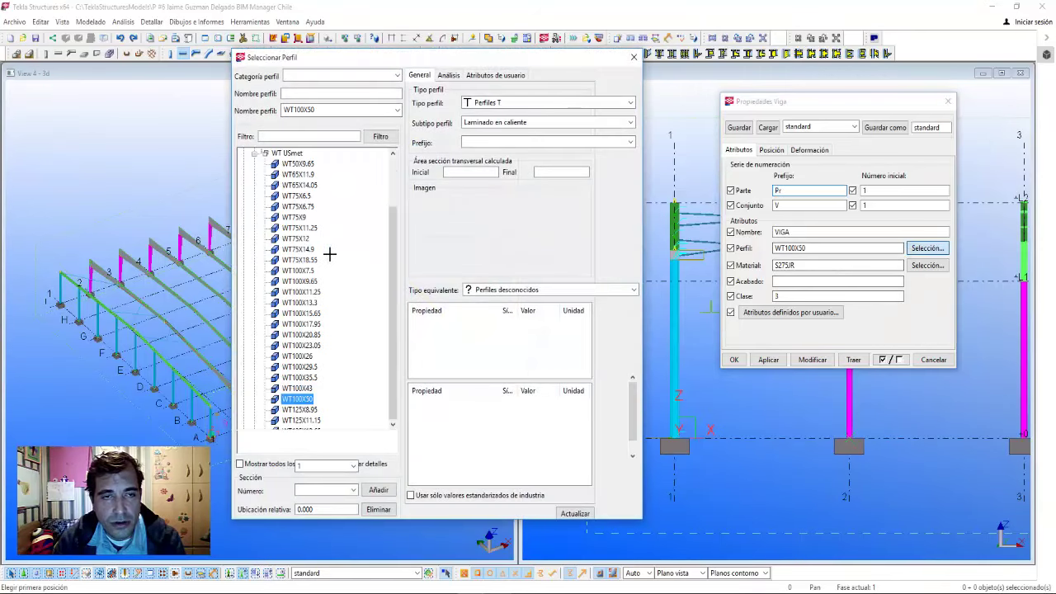
scroll(299, 230, "up", 3)
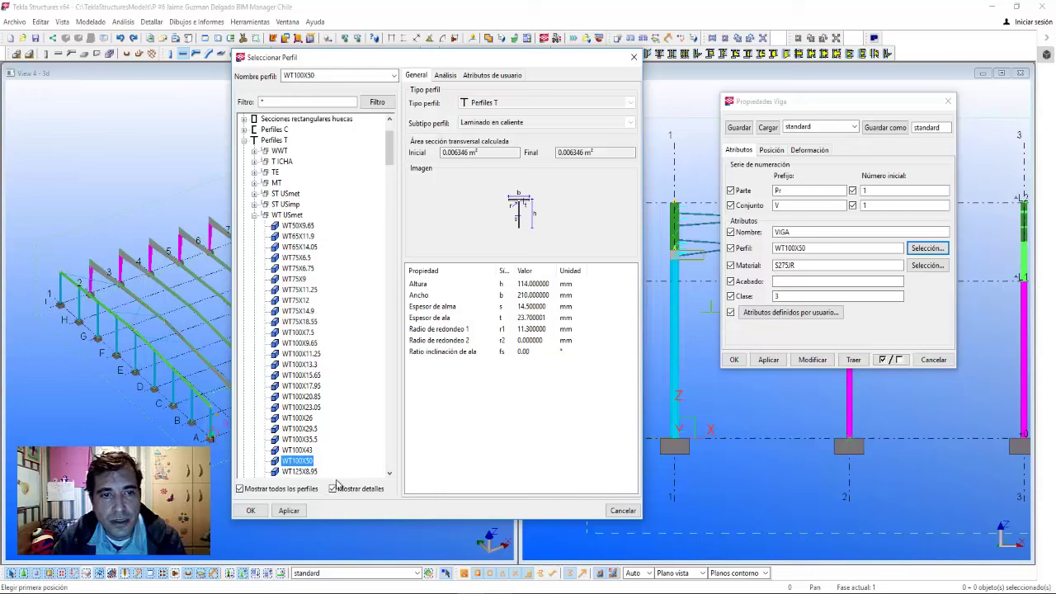
left_click(518, 295)
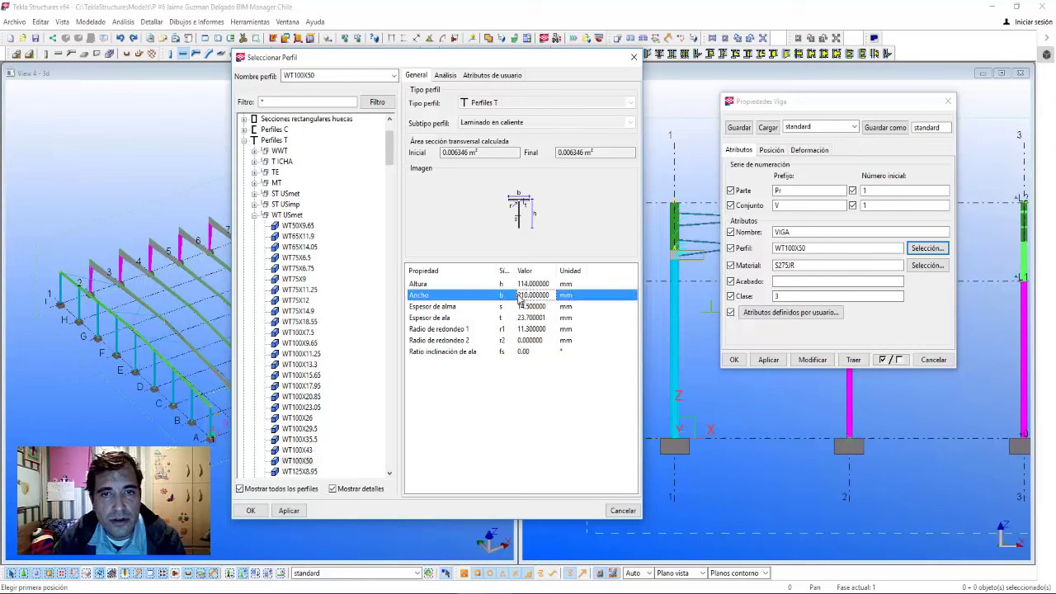
left_click(252, 510)
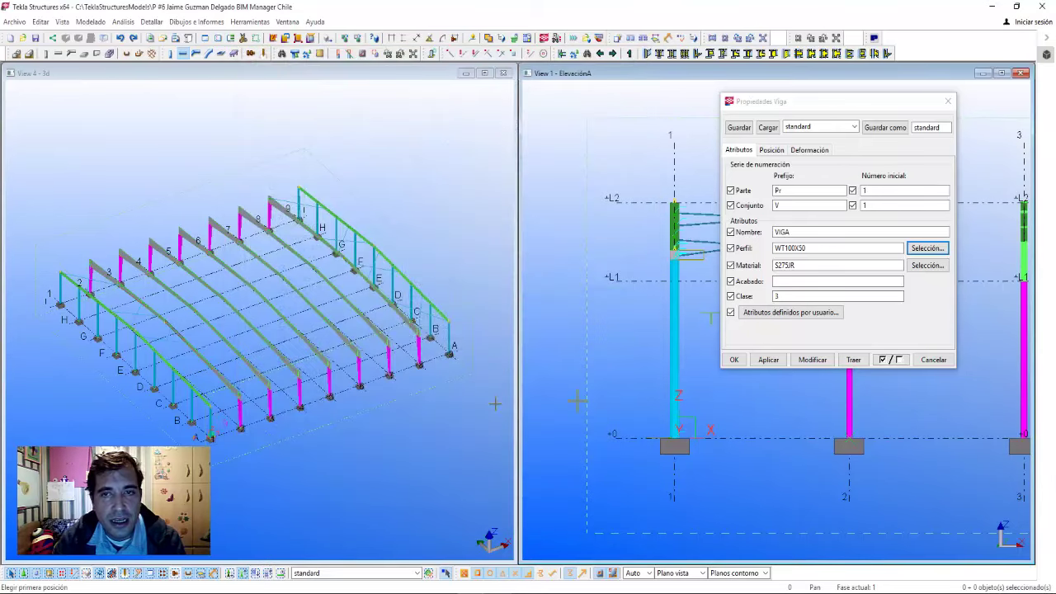
left_click(734, 360)
- Draw a 6000 mm construction line from column 2 to column 1 in elevation A
scroll(672, 437, "up", 2)
scroll(672, 441, "up", 3)
scroll(673, 443, "up", 2)
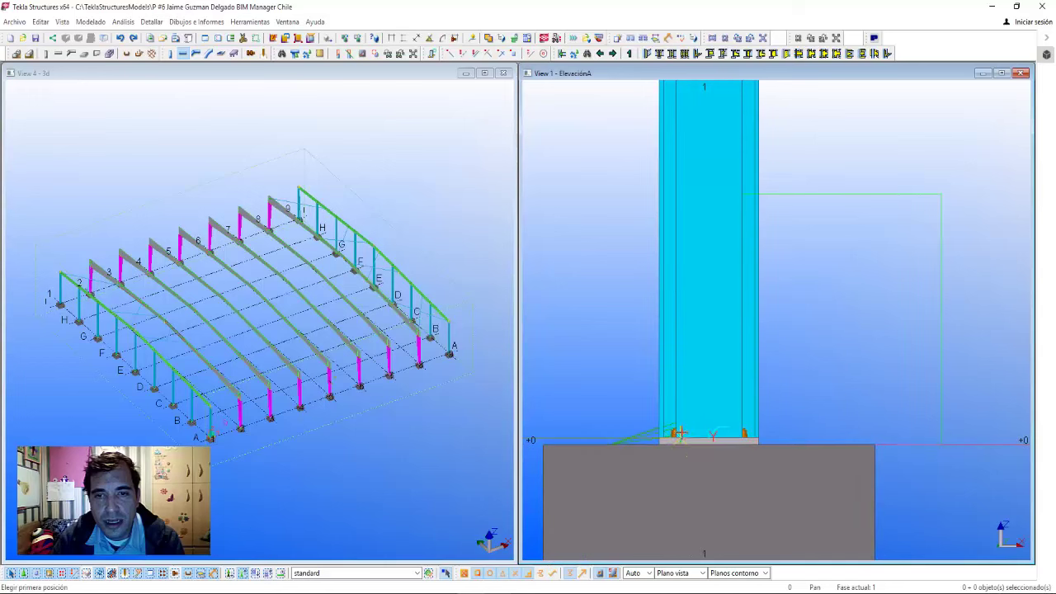
scroll(693, 412, "down", 3)
scroll(697, 330, "down", 3)
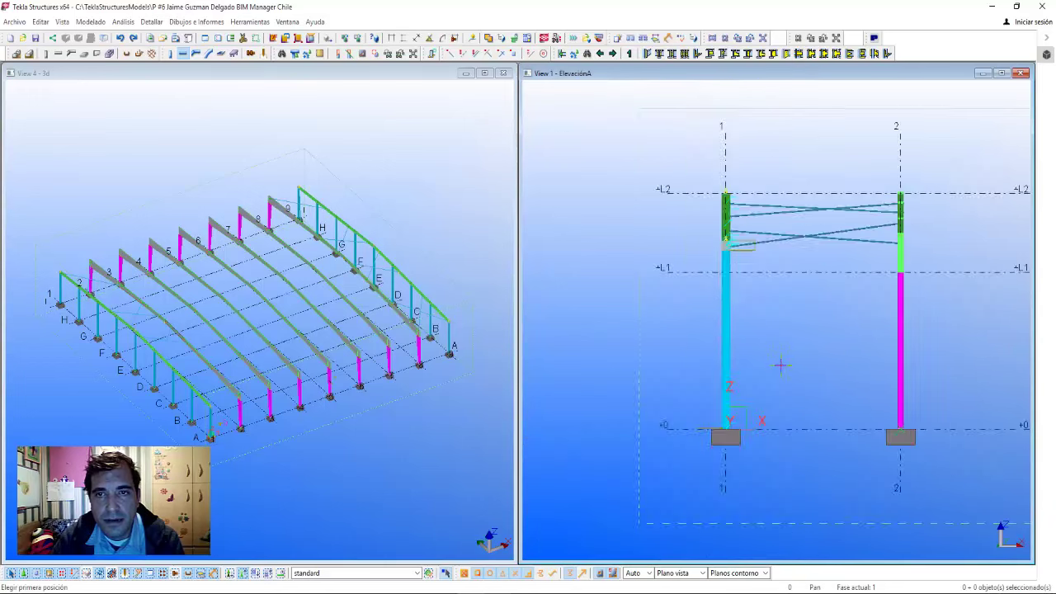
scroll(702, 132, "down", 2)
left_click(532, 54)
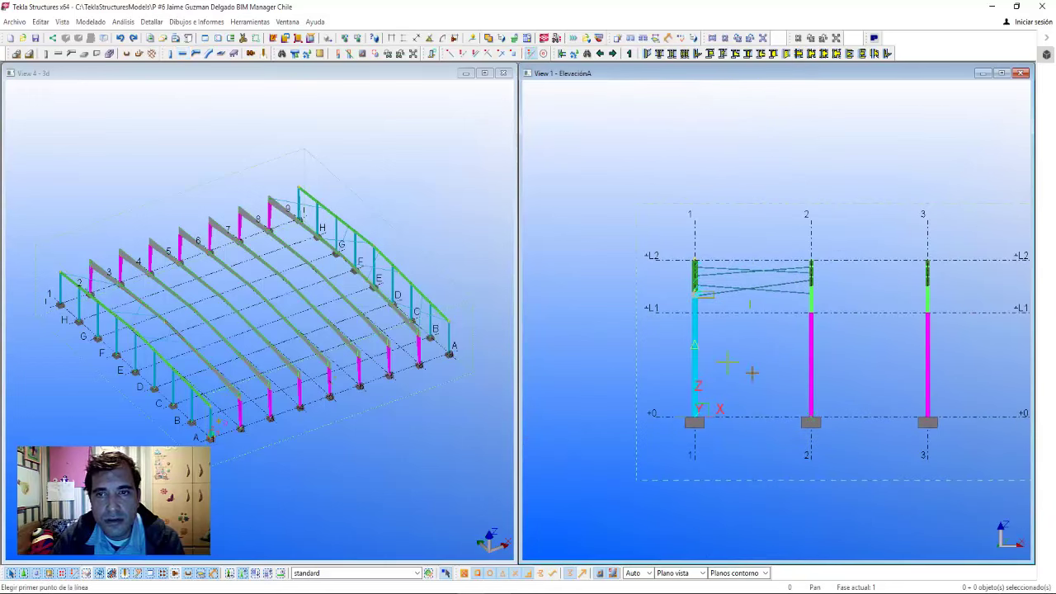
scroll(805, 355, "up", 2)
scroll(802, 353, "up", 2)
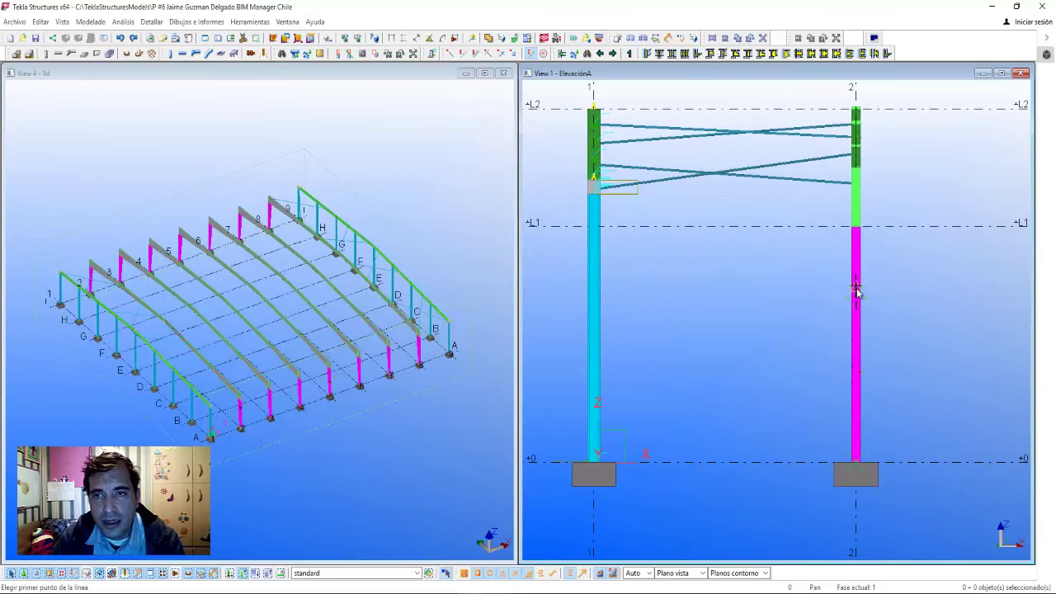
left_click(823, 286)
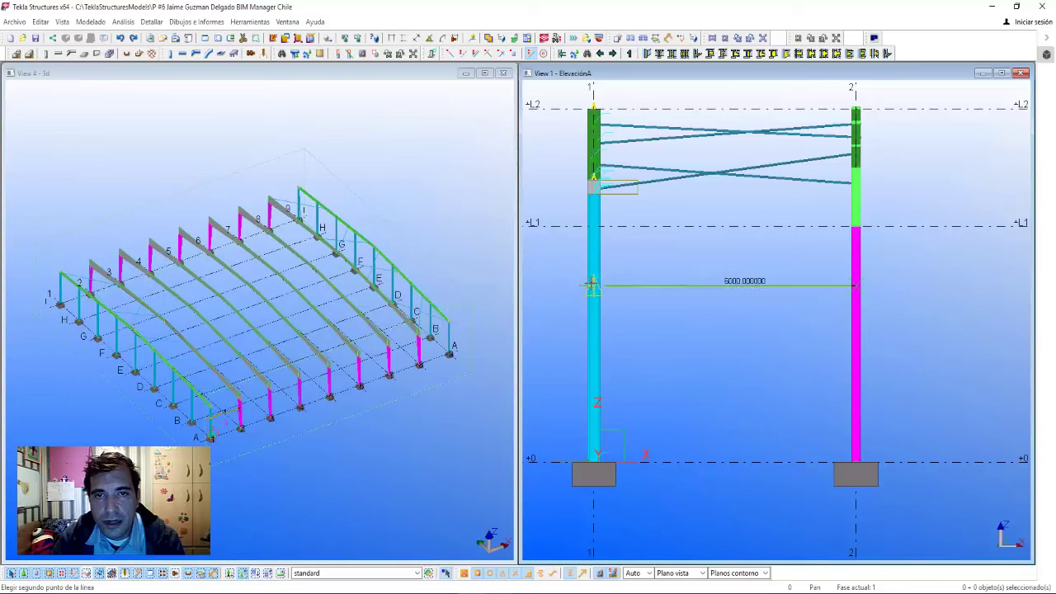
left_click(593, 286)
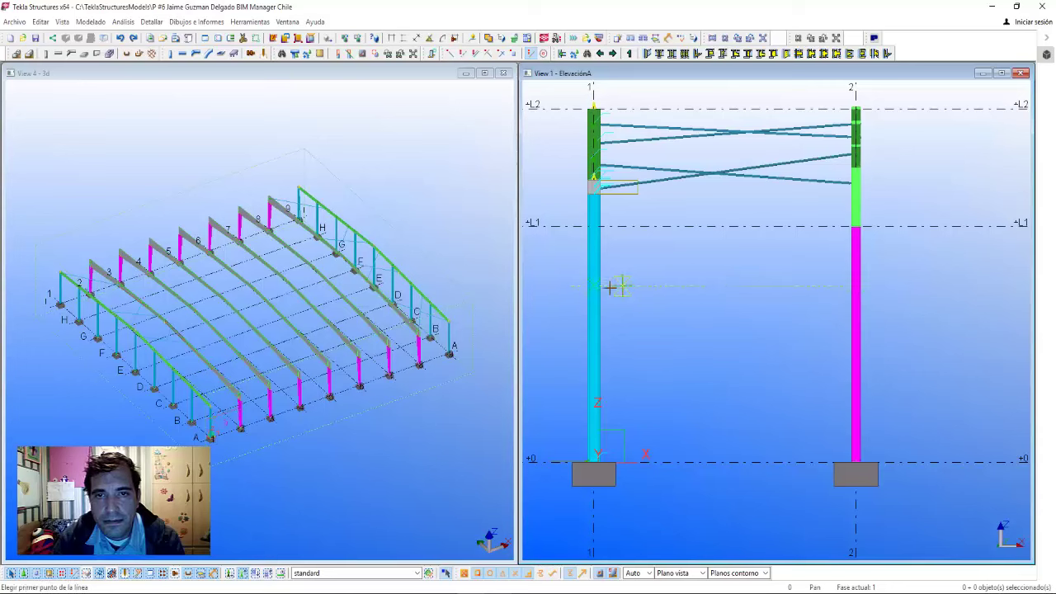
- Adjust the snapping options and select the new 6000 construction line
right_click(714, 319)
left_click(701, 342)
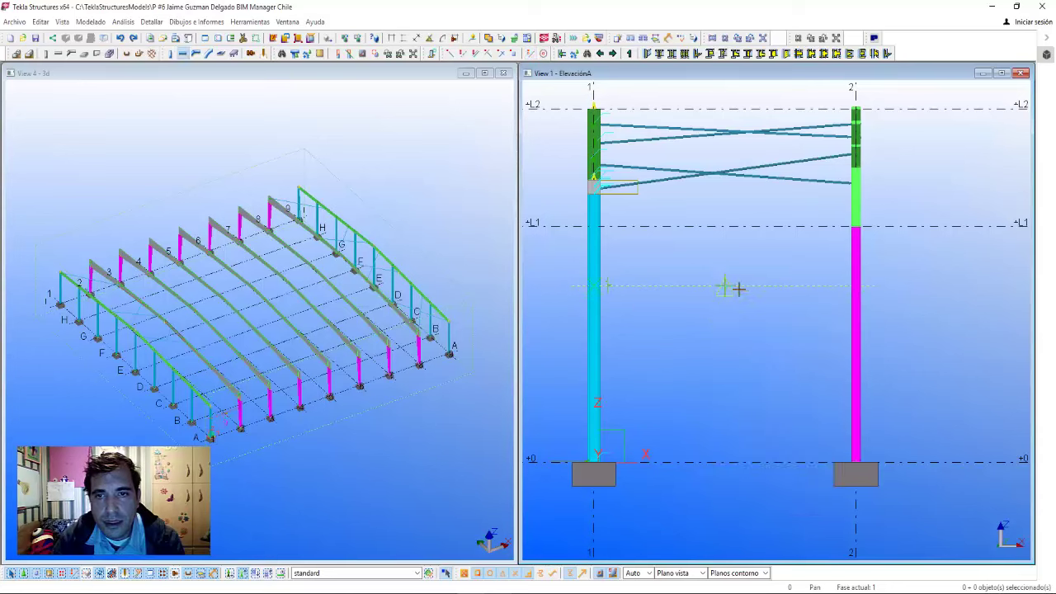
right_click(753, 319)
left_click(763, 326)
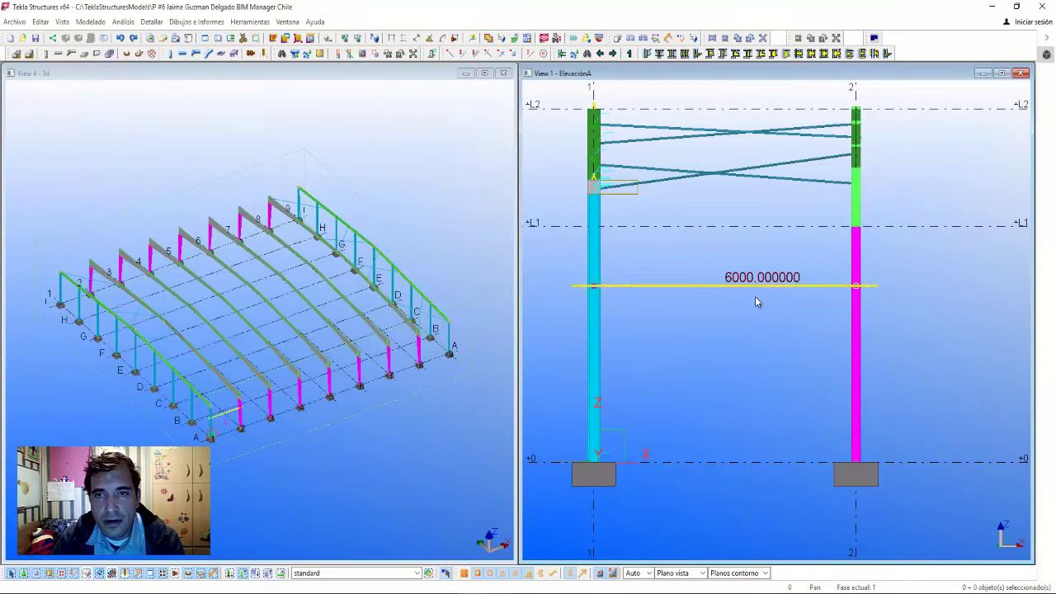
left_click(707, 286)
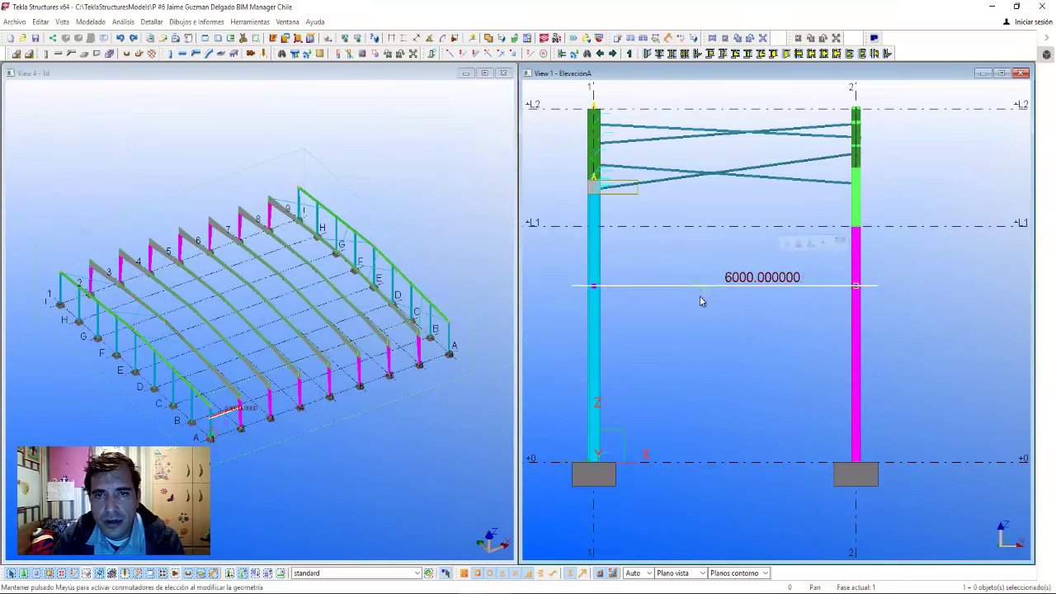
left_click(702, 286)
mouse_move(652, 317)
middle_mouse_down()
mouse_move(655, 278)
mouse_move(701, 318)
mouse_move(714, 310)
middle_mouse_up()
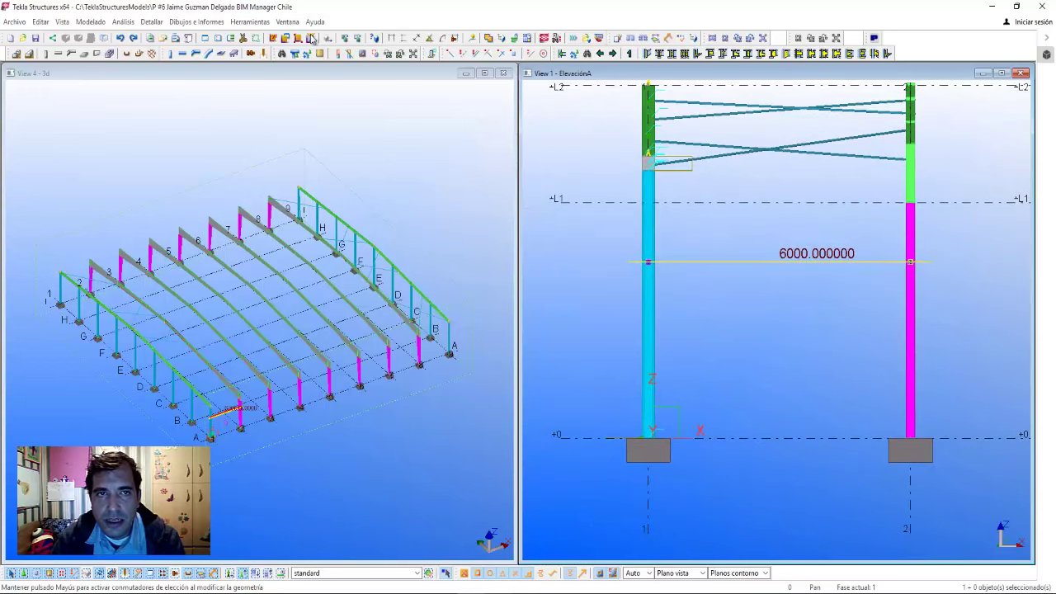
left_click(185, 53)
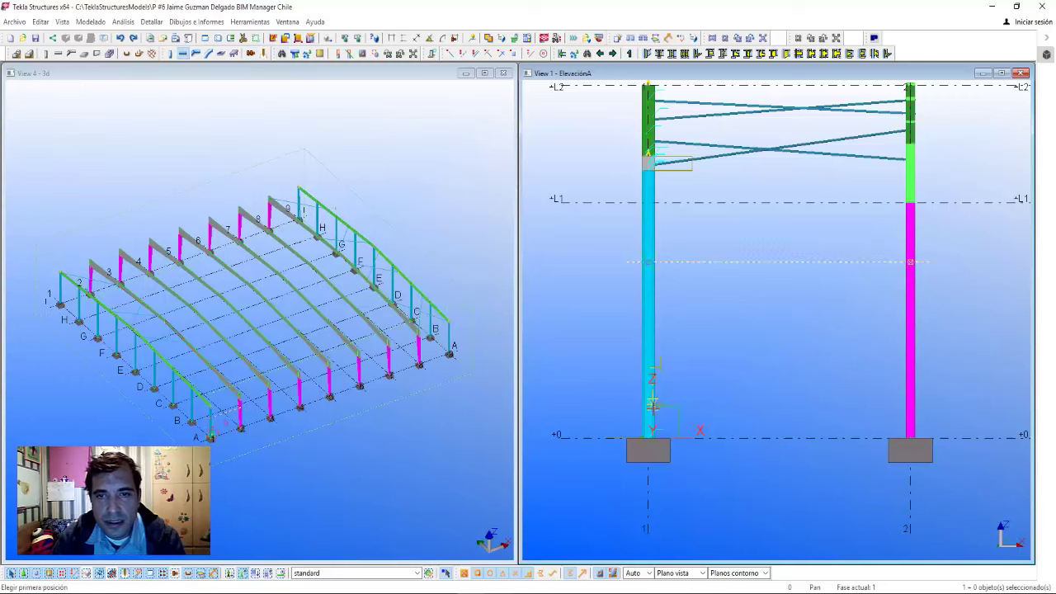
- Place the first VIGA diagonal from column 1's base to column 2 at the construction line
scroll(652, 429, "up", 6)
scroll(652, 431, "up", 2)
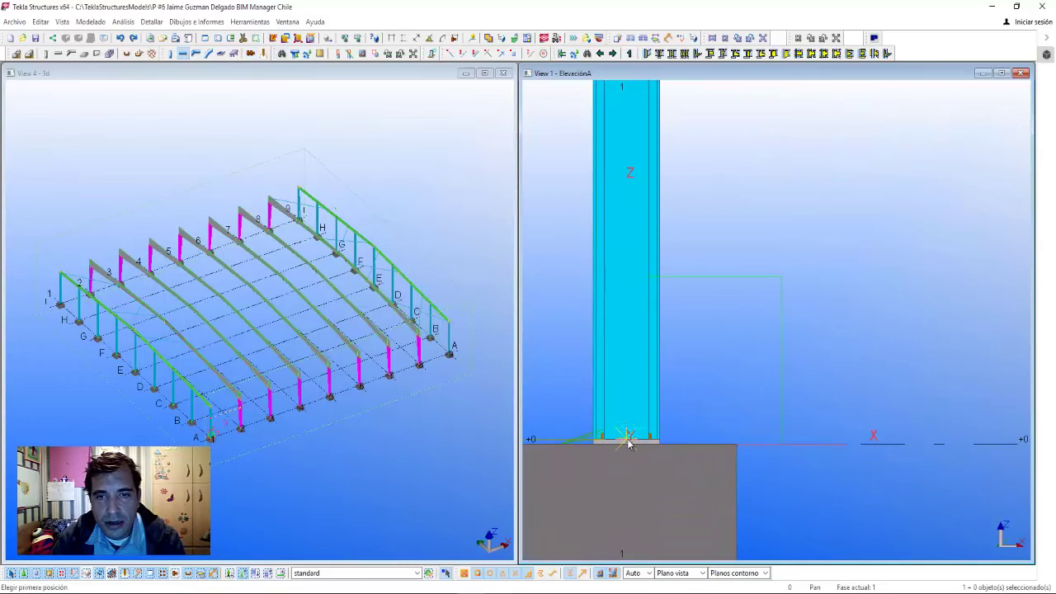
left_click(628, 443)
scroll(628, 443, "down", 5)
middle_click_drag(877, 198, 651, 300)
scroll(837, 252, "up", 5)
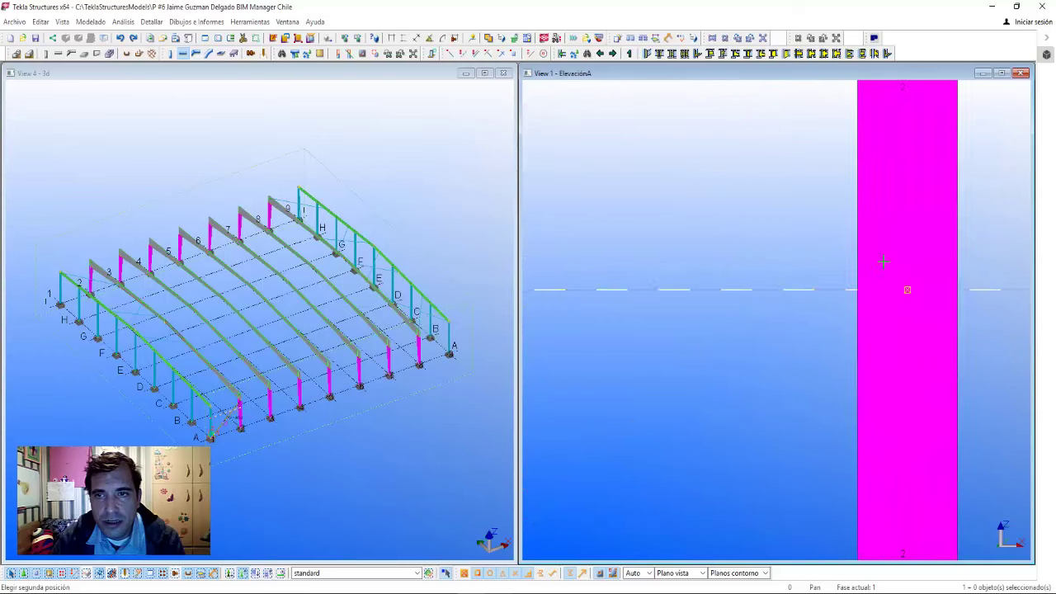
scroll(907, 288, "up", 2)
left_click(911, 293)
scroll(774, 325, "down", 6)
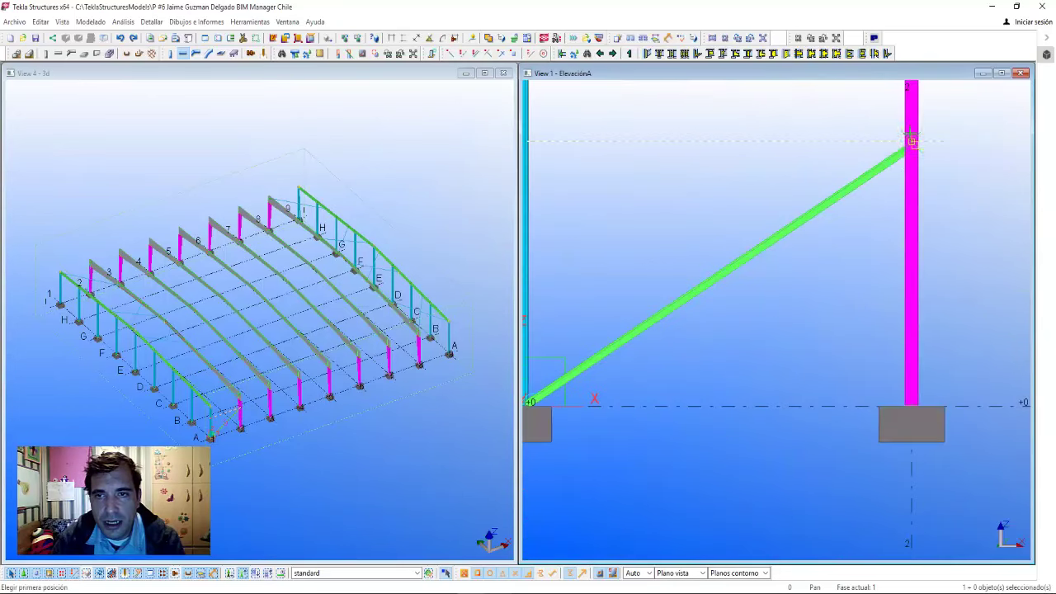
scroll(778, 283, "down", 2)
scroll(774, 305, "up", 2)
scroll(774, 305, "up", 5)
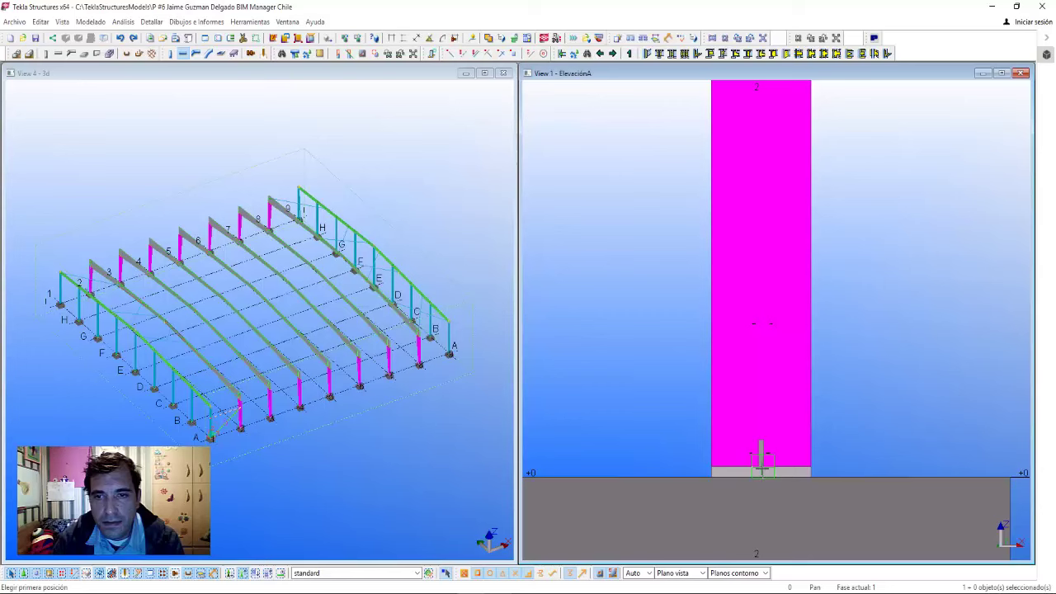
- Place the crossing diagonal from column 2's base up to the opposite column at line level
middle_click_drag(760, 450, 754, 253)
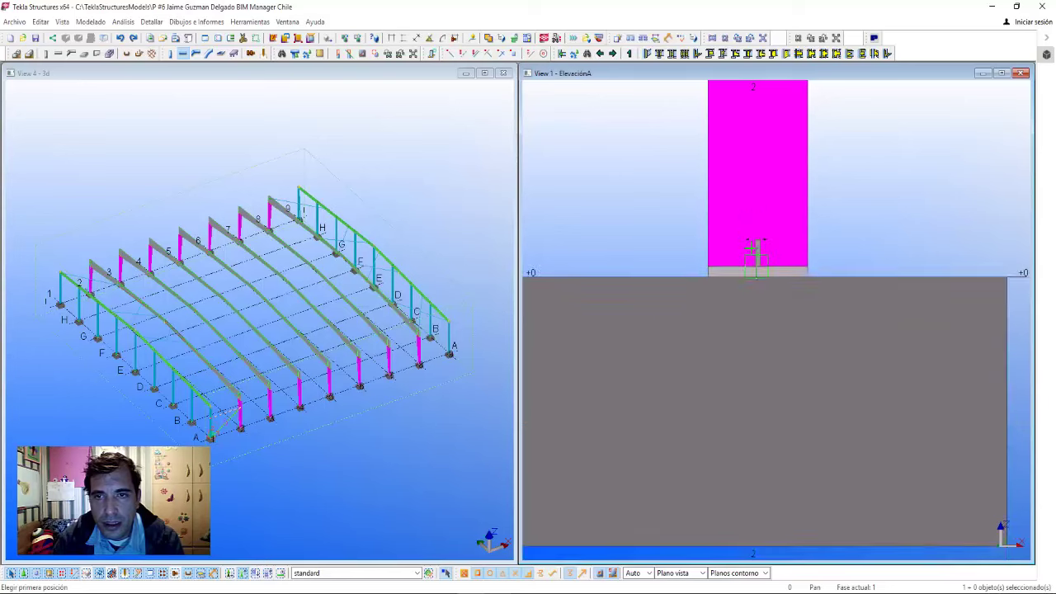
scroll(754, 253, "up", 4)
left_click(776, 315)
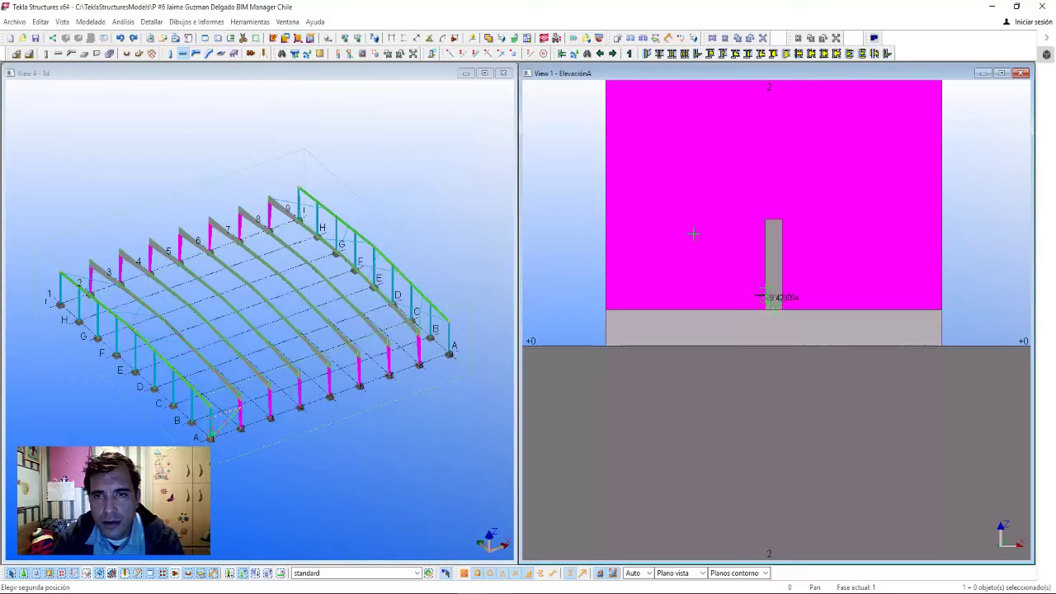
scroll(823, 443, "down", 5)
scroll(693, 294, "down", 3)
scroll(630, 318, "up", 5)
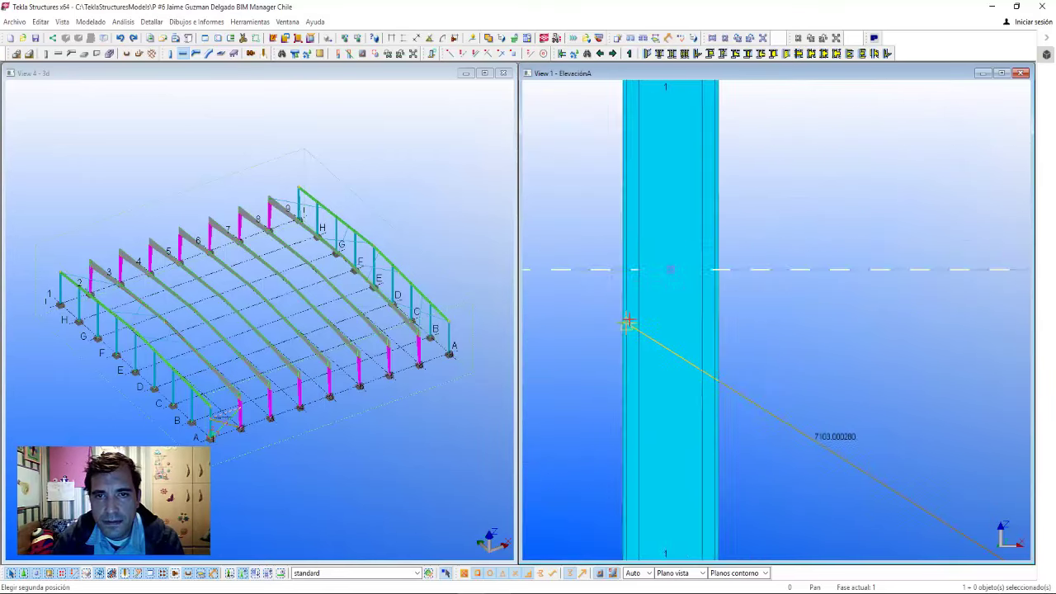
scroll(624, 318, "up", 3)
left_click(768, 152)
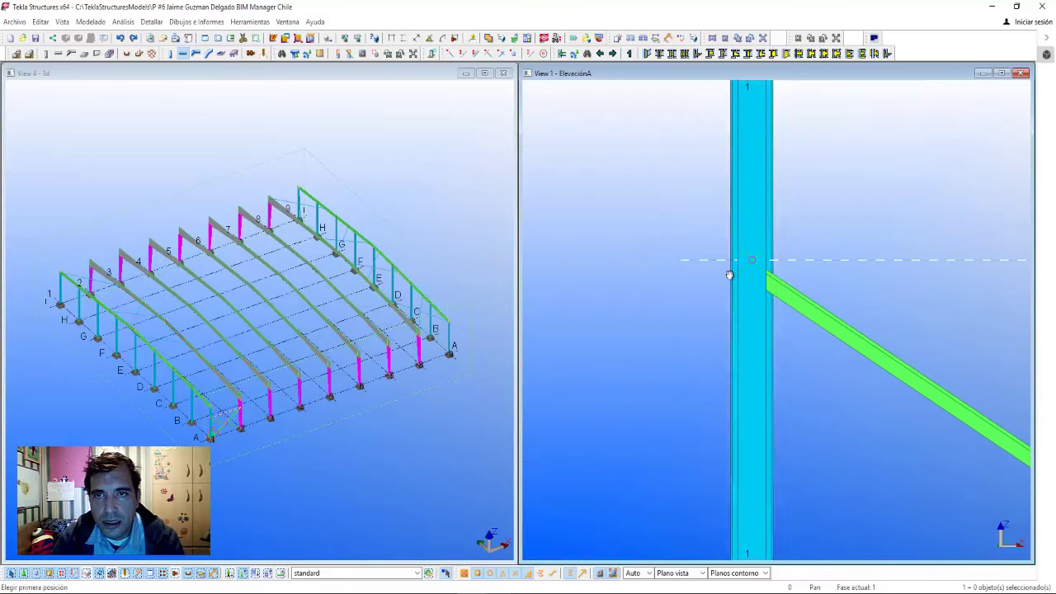
scroll(849, 325, "down", 5)
scroll(754, 295, "down", 2)
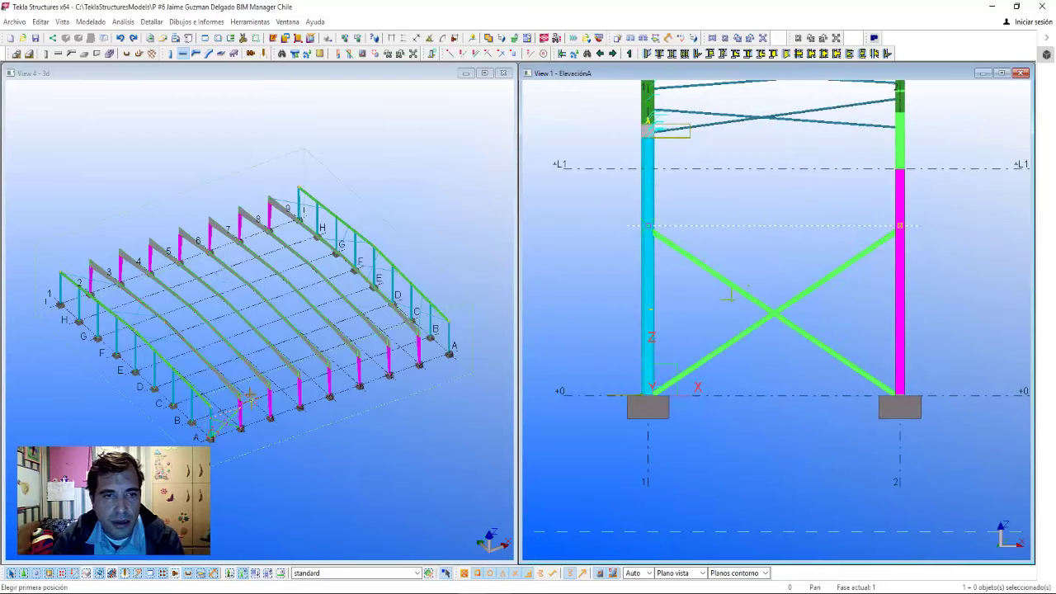
scroll(239, 430, "up", 5)
scroll(359, 355, "up", 3)
- Select the first diagonal brace and rotate its profile about its axis to 360 degrees
scroll(226, 289, "up", 3)
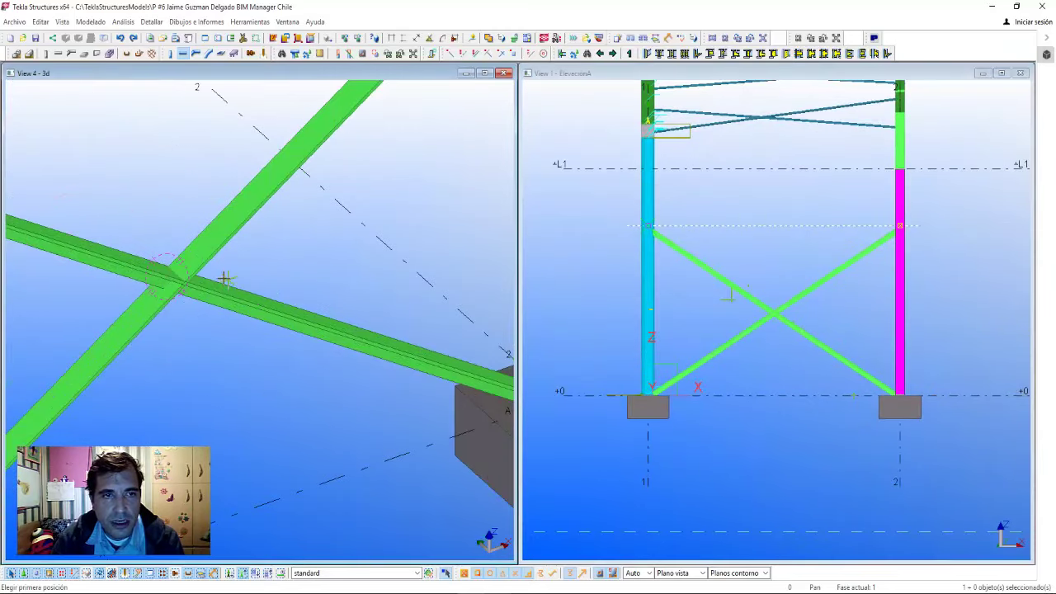
scroll(239, 272, "up", 2)
scroll(269, 243, "up", 2)
scroll(311, 203, "down", 5)
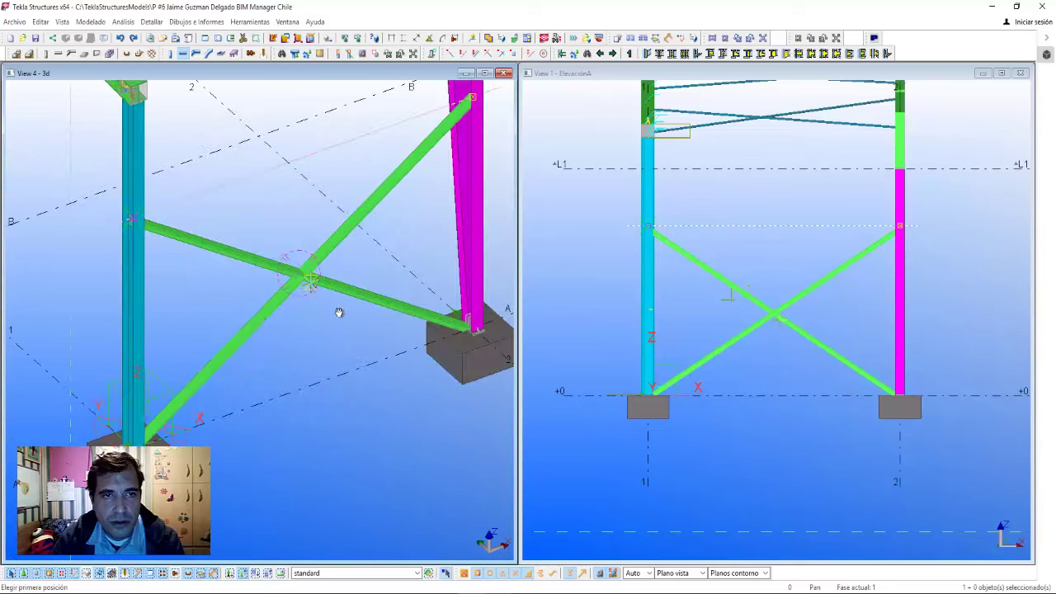
right_click(306, 236)
left_click(342, 239)
scroll(334, 315, "down", 1)
left_click(334, 316)
scroll(319, 306, "up", 1)
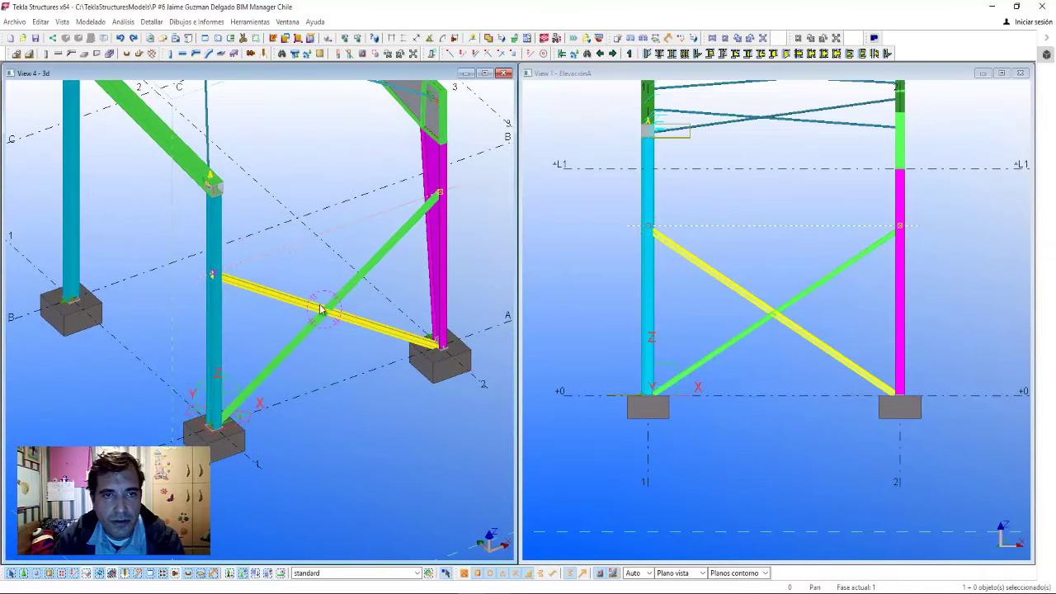
scroll(325, 313, "up", 1)
scroll(330, 314, "up", 2)
mouse_move(330, 313)
middle_mouse_down()
mouse_move(357, 327)
mouse_move(365, 306)
middle_mouse_up()
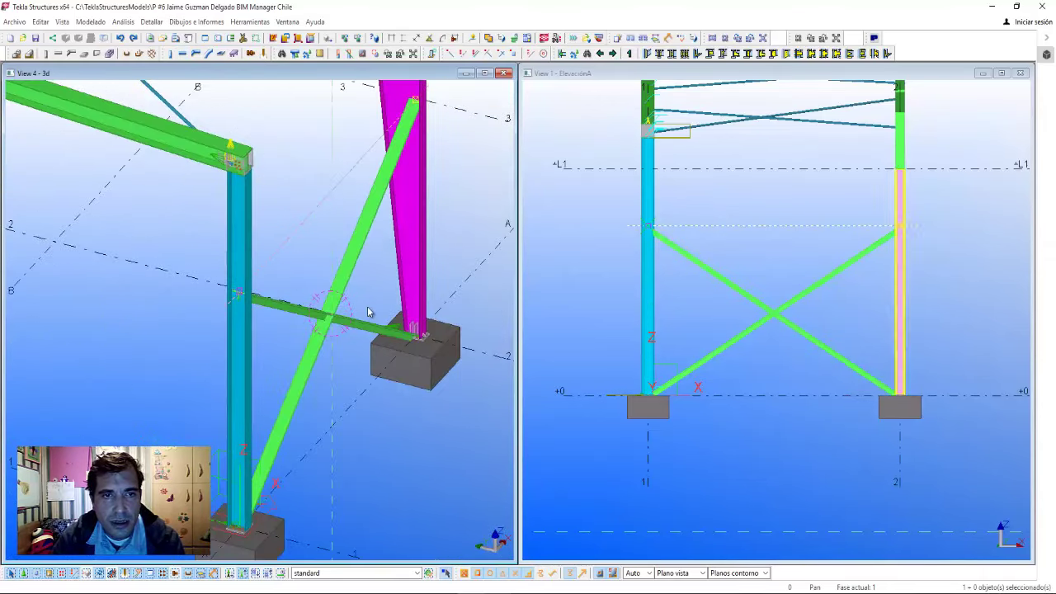
left_click(380, 219)
middle_click_drag(383, 201, 394, 300, "ctrl")
left_click(393, 299)
left_click(402, 236)
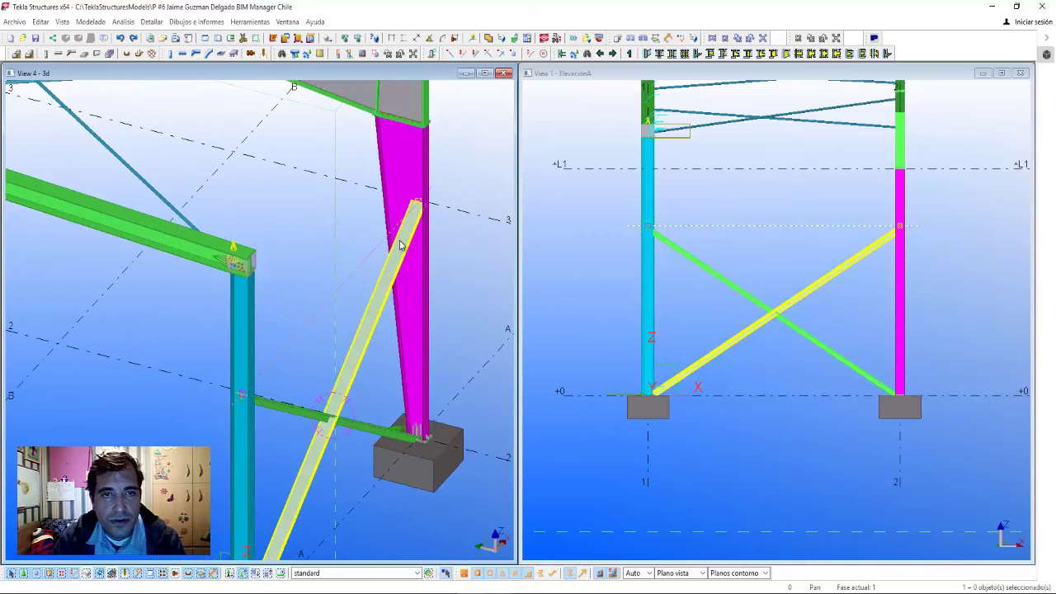
left_click(450, 197)
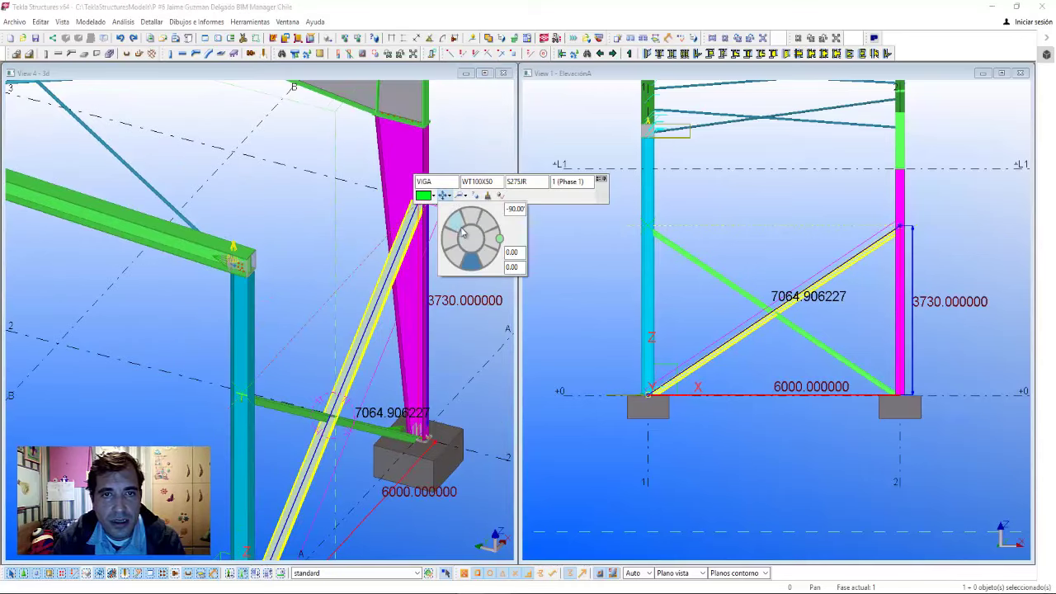
left_click_drag(501, 239, 473, 210)
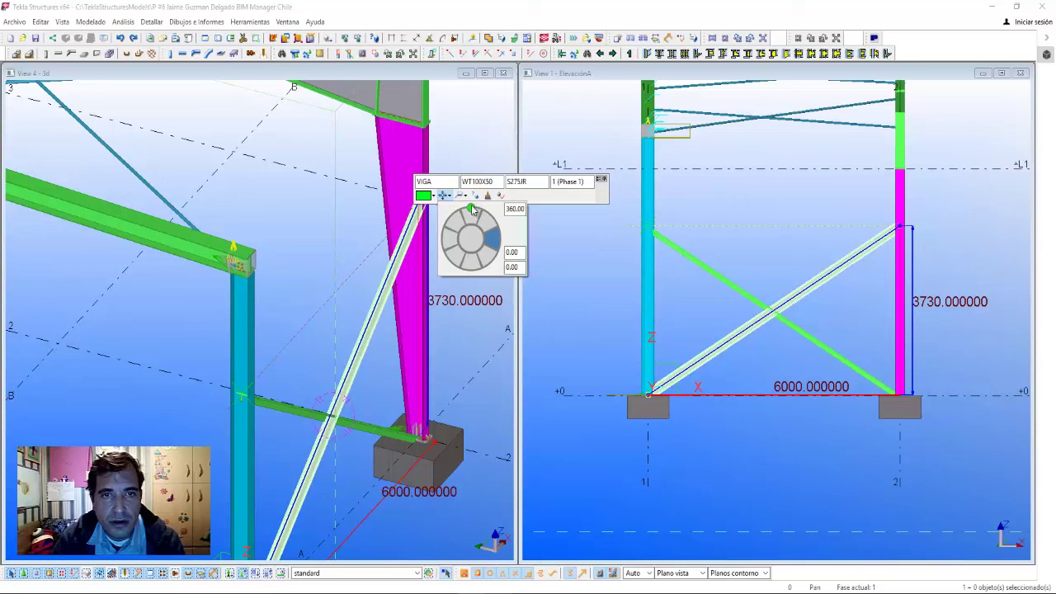
mouse_move(472, 210)
left_mouse_down()
mouse_move(496, 259)
mouse_move(473, 272)
left_mouse_up()
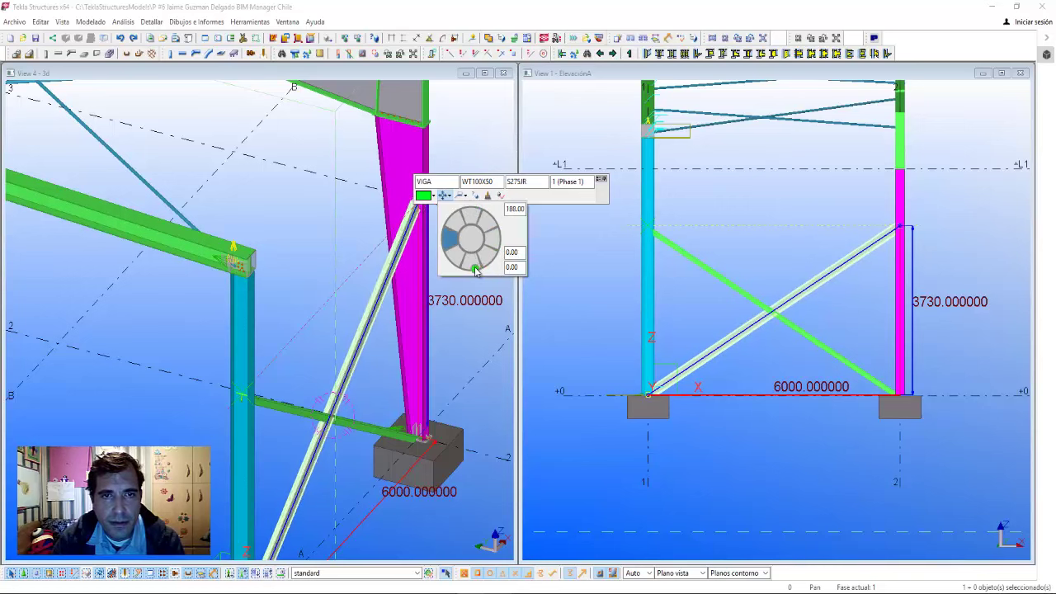
- Rotate the other crossing brace's profile to 180 degrees
scroll(371, 382, "up", 3)
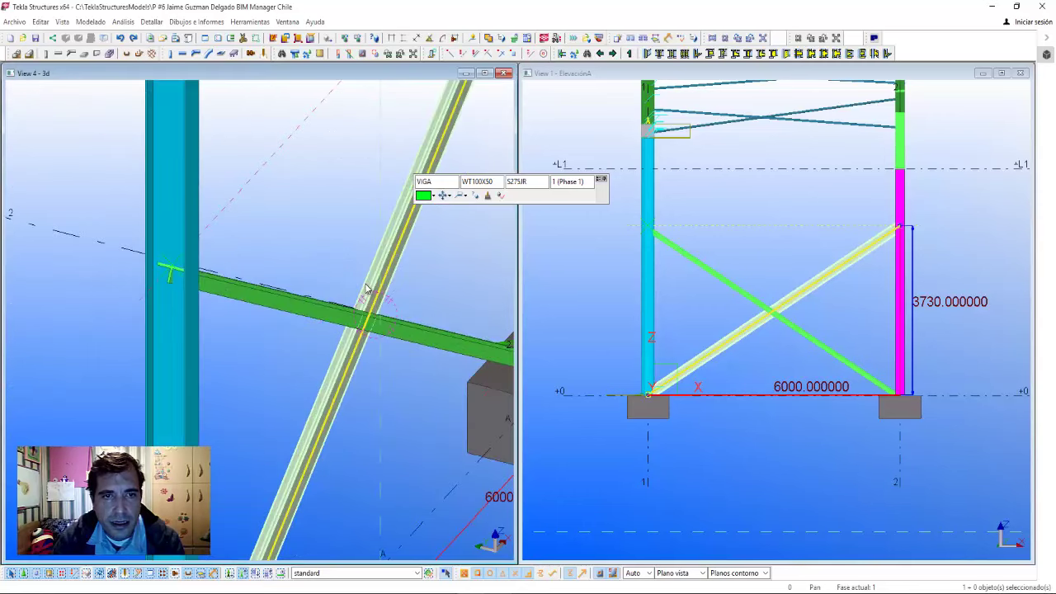
left_click(323, 304)
left_click(367, 315)
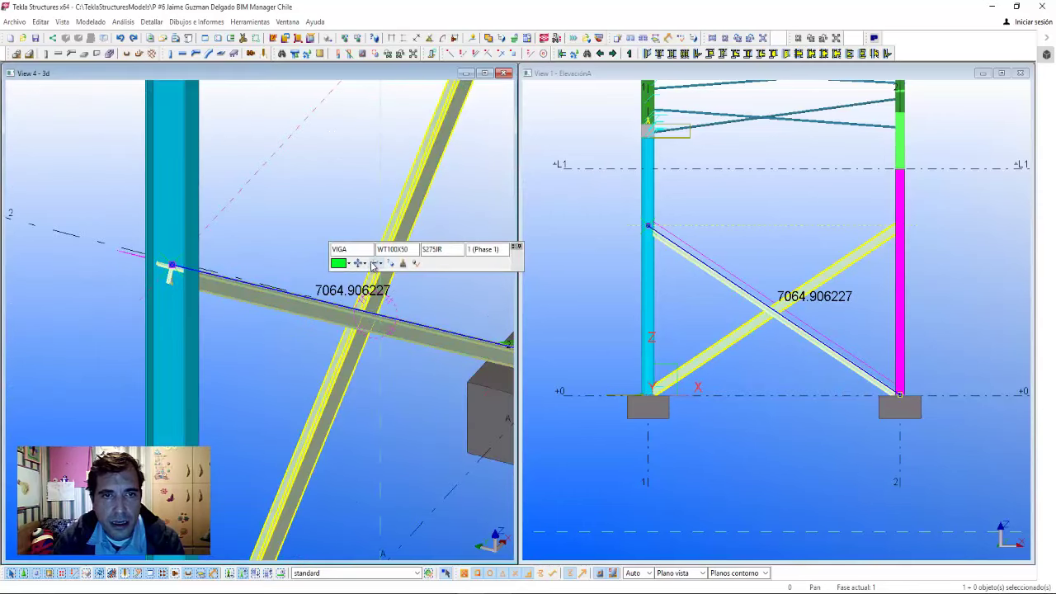
left_click(359, 263)
left_click_drag(415, 309, 385, 336)
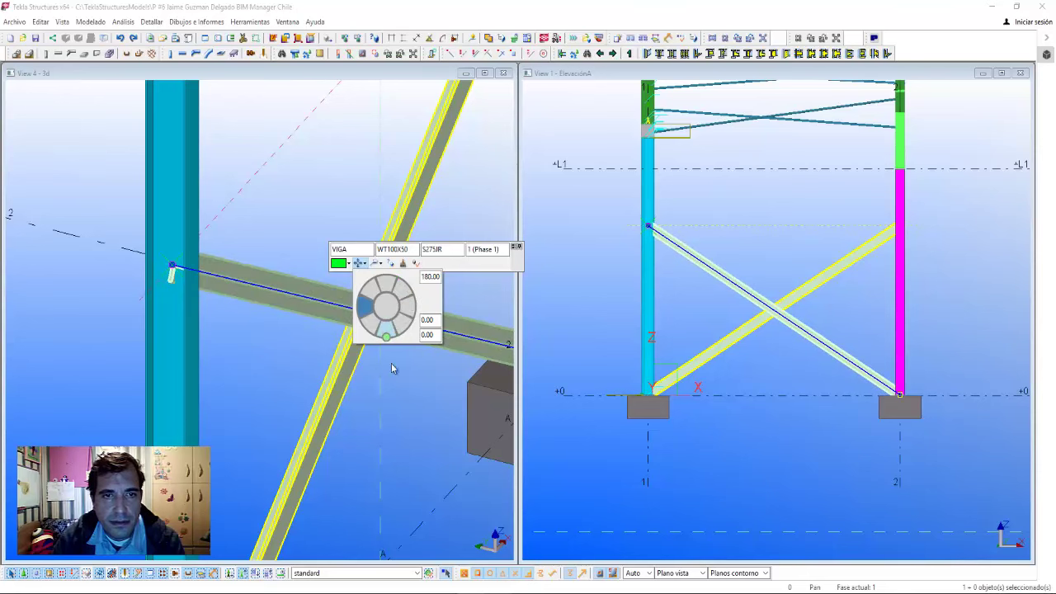
left_click(393, 369)
- Check both braces at the crossing, end the brace command, and switch to the tutorial presentation
left_click(368, 305)
scroll(368, 302, "up", 3)
scroll(368, 306, "down", 2)
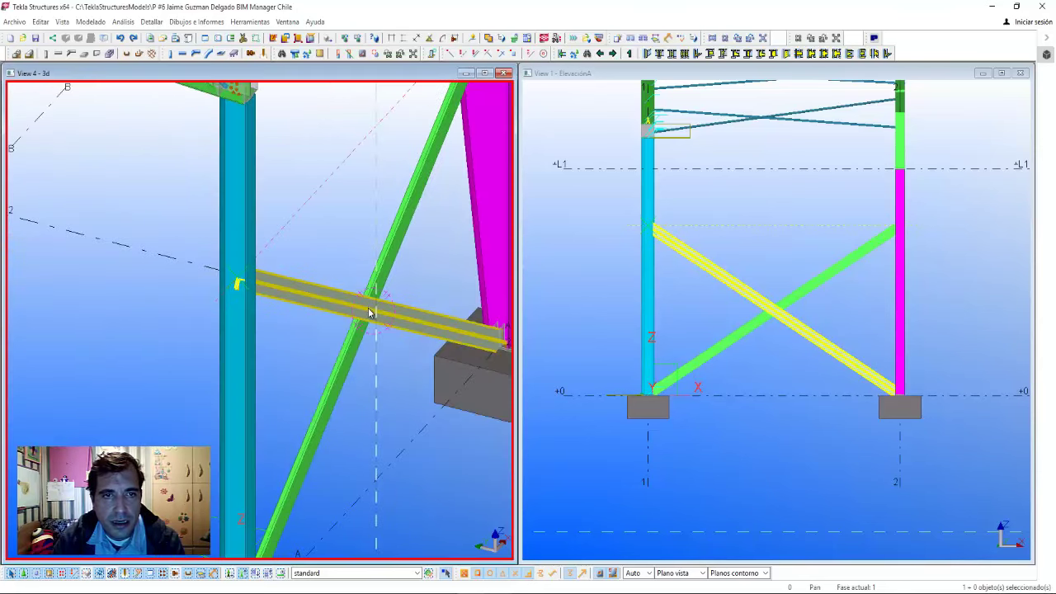
middle_click_drag(368, 312, 379, 297, "ctrl")
left_click(380, 297)
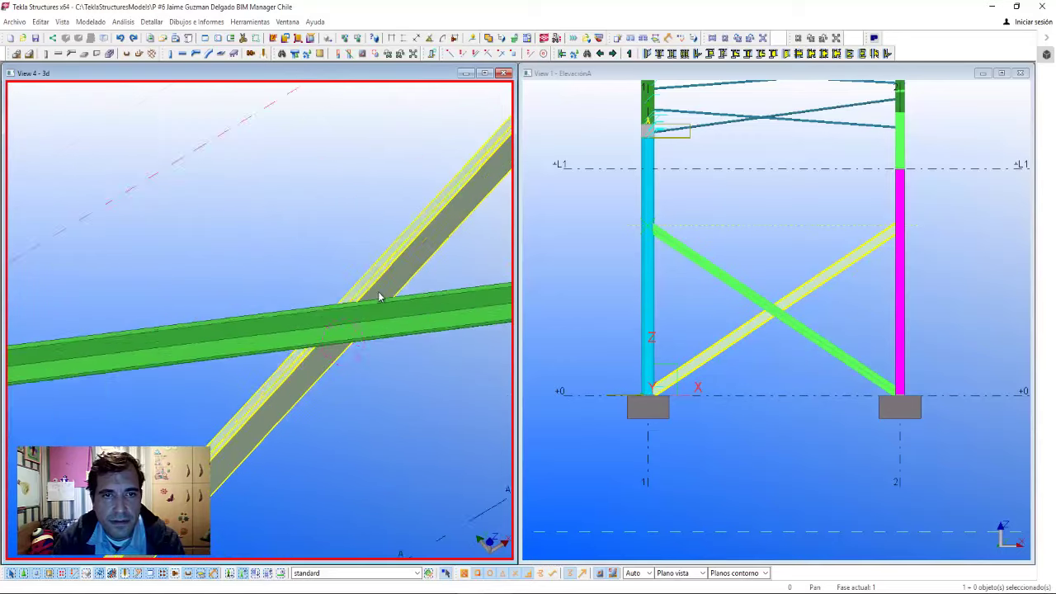
scroll(380, 297, "up", 2)
left_click(354, 313)
scroll(349, 332, "up", 2)
scroll(347, 307, "down", 5)
scroll(344, 336, "down", 2)
left_click(344, 336)
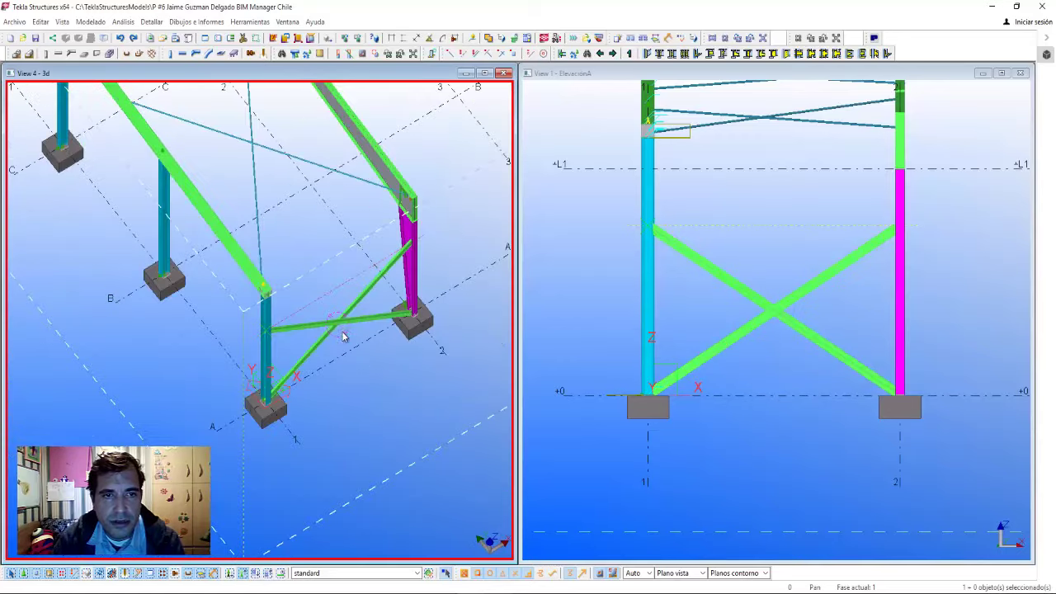
scroll(344, 336, "up", 2)
left_click(363, 273)
scroll(335, 330, "up", 3)
scroll(314, 318, "up", 1)
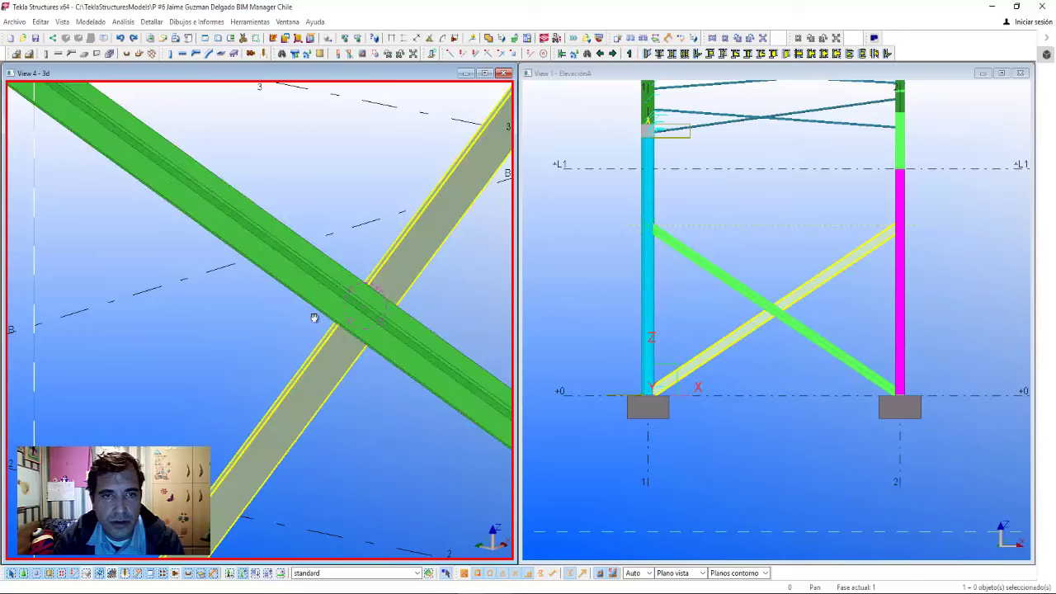
middle_click_drag(314, 318, 327, 211)
left_click(327, 212)
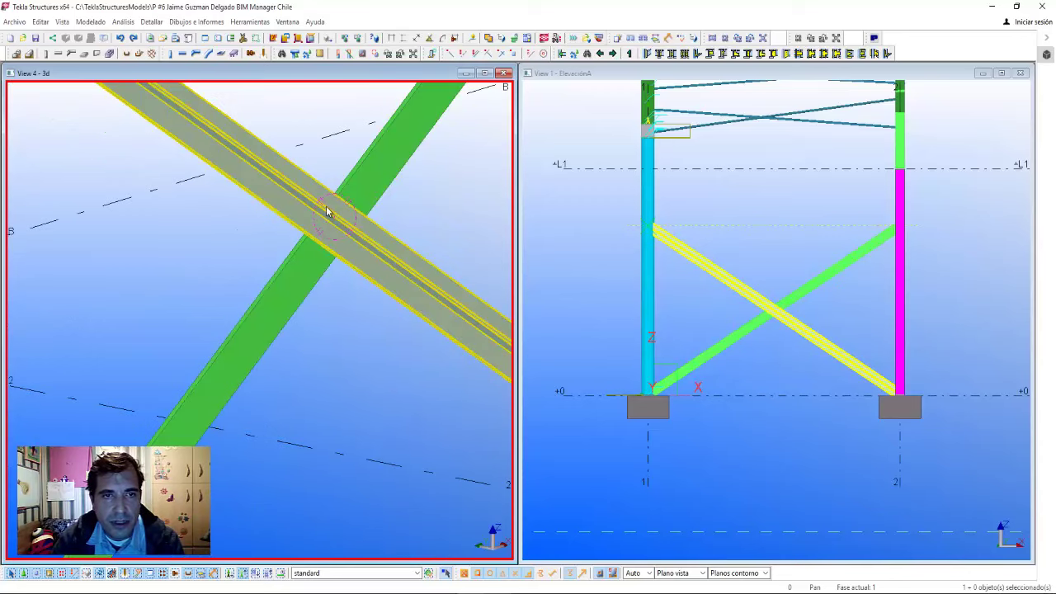
scroll(327, 211, "down", 3)
left_click(313, 232)
scroll(285, 270, "down", 2)
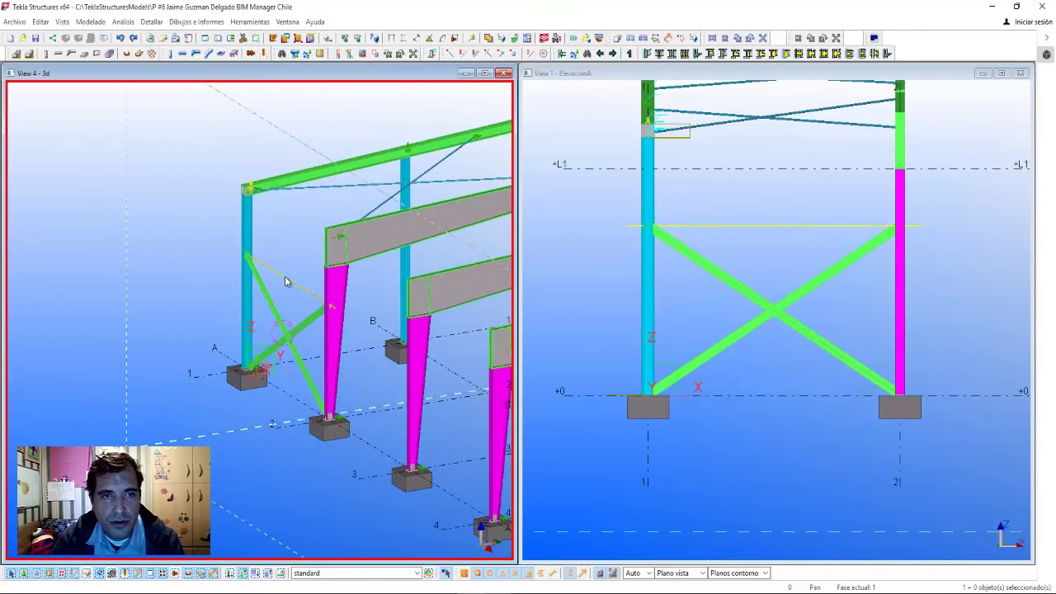
left_click(286, 282)
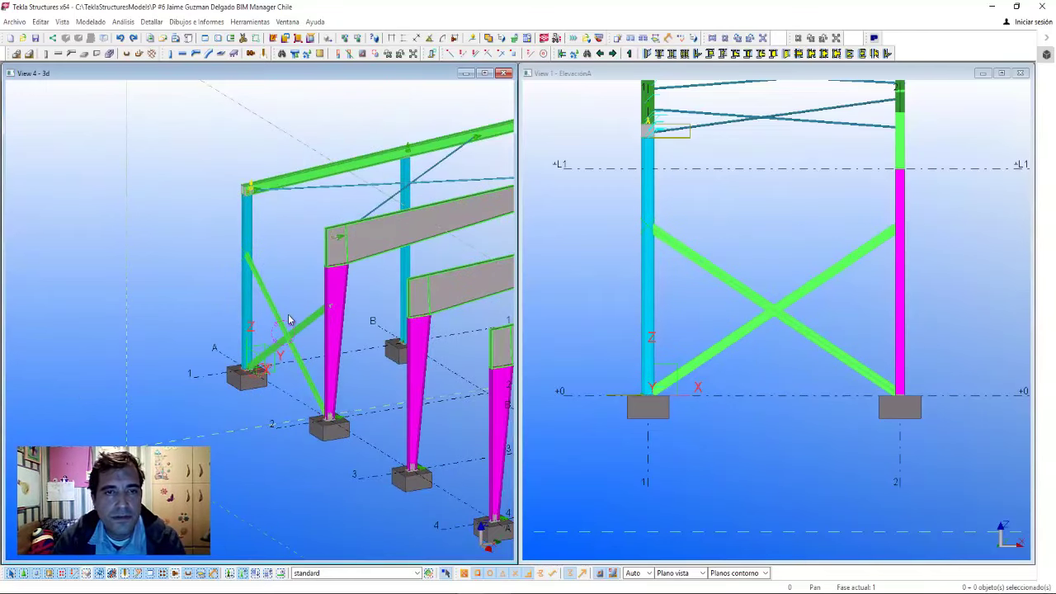
middle_click_drag(288, 320, 219, 287)
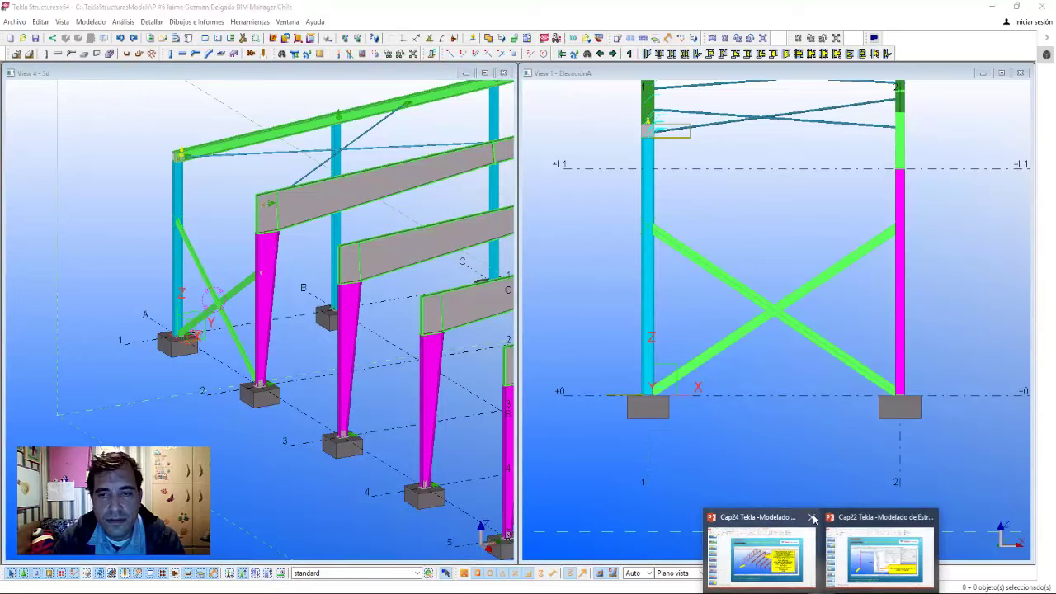
left_click(920, 547)
- Read slides 19 to 22 on creating and bolting the X-brace, then return to Tekla
scroll(659, 379, "down", 1)
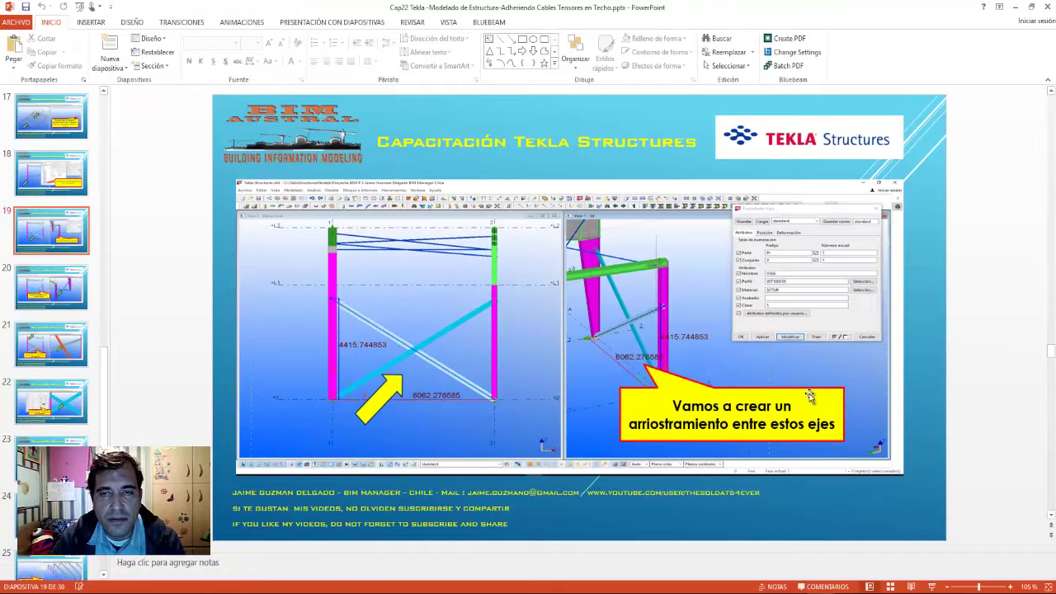
scroll(809, 397, "down", 1)
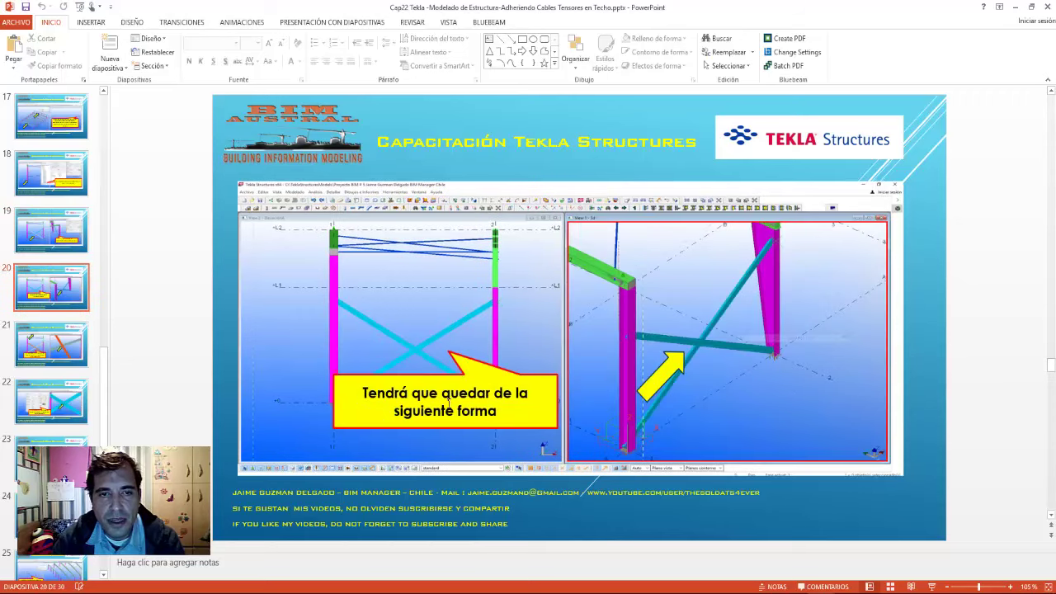
scroll(761, 441, "down", 1)
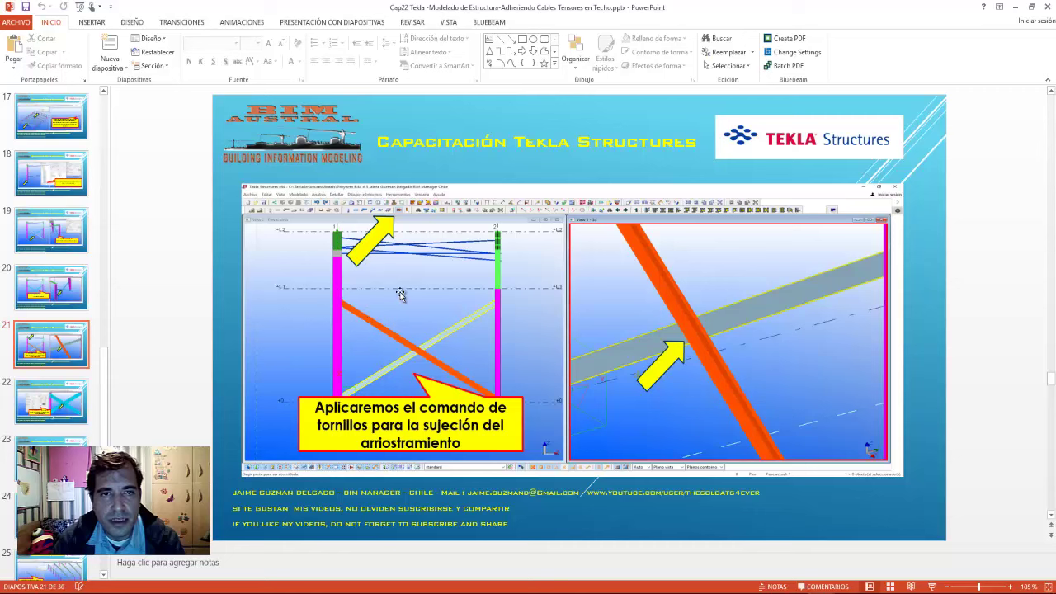
scroll(630, 379, "down", 1)
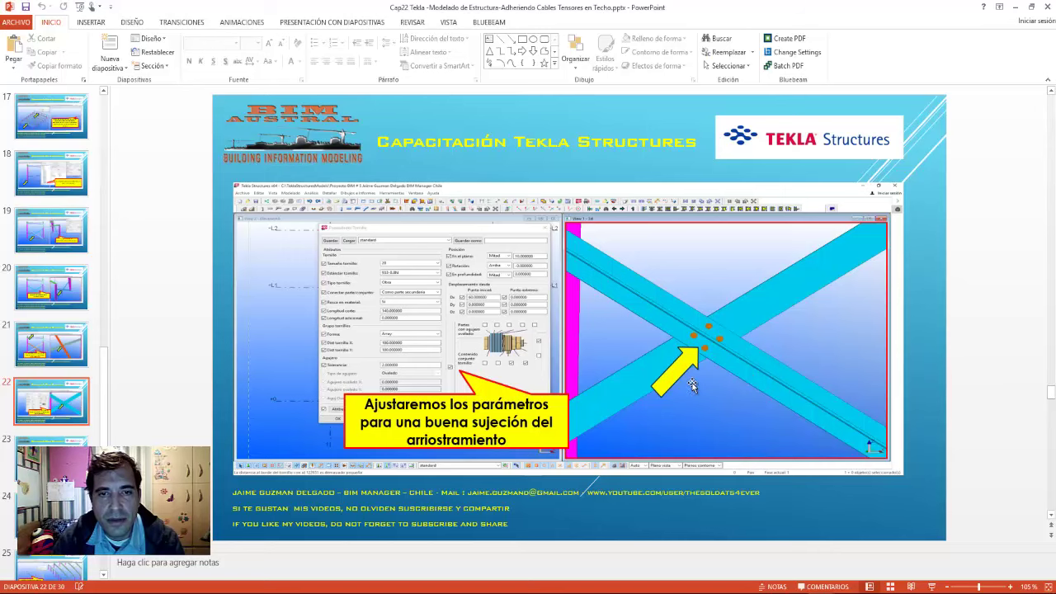
left_click(1012, 6)
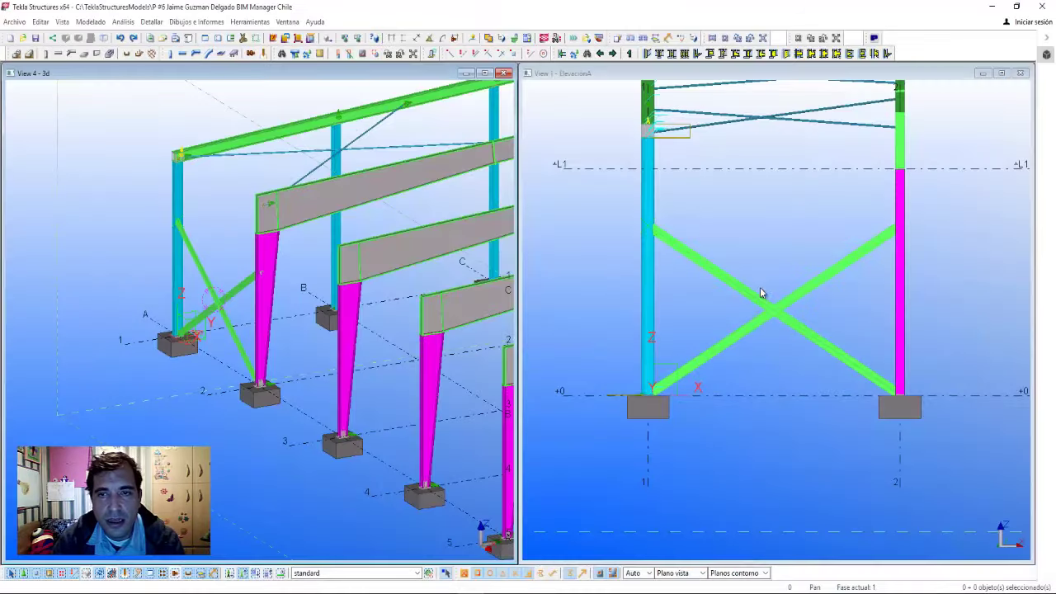
- Bring the end-bay X-bracing into view and select its diagonal brace
scroll(358, 385, "down", 2)
scroll(248, 347, "down", 2)
middle_click_drag(249, 342, 348, 364)
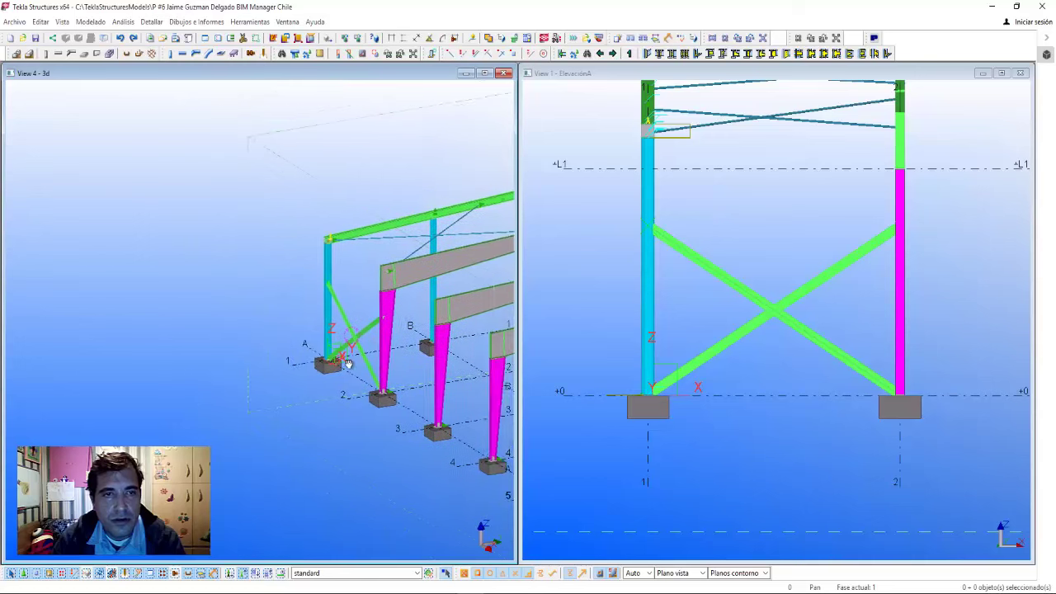
scroll(330, 363, "down", 3)
scroll(271, 361, "up", 2)
scroll(331, 360, "up", 2)
scroll(281, 361, "up", 4)
left_click(265, 361)
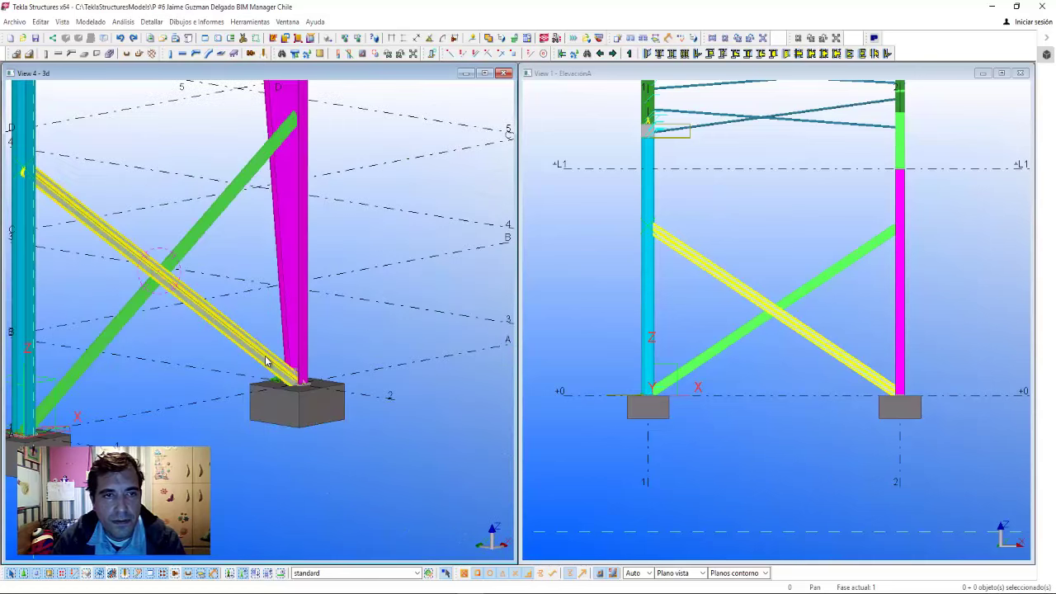
scroll(319, 272, "up", 2)
scroll(306, 313, "up", 2)
scroll(377, 278, "up", 1)
scroll(326, 258, "up", 1)
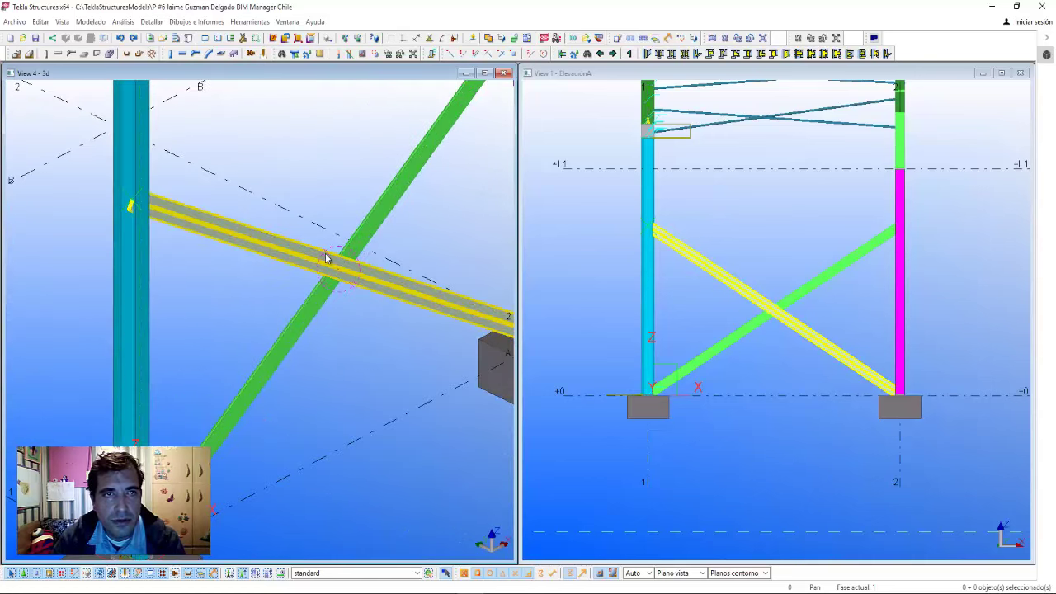
- Bolt the diagonal brace to the crossing brace with a bolt group across their intersection
left_click(251, 54)
scroll(342, 282, "up", 2)
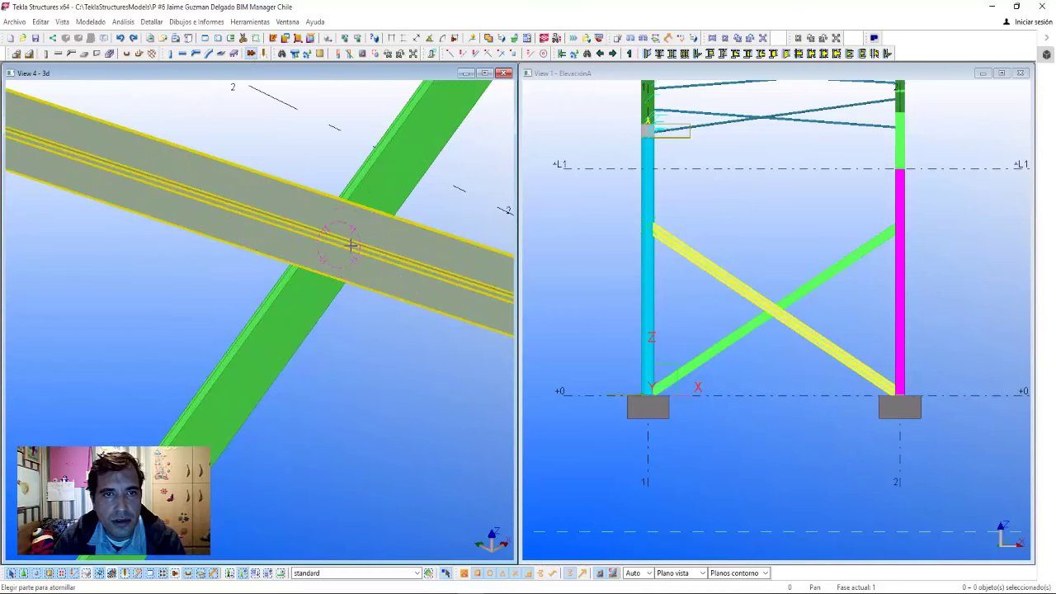
left_click(374, 229)
left_click(351, 293)
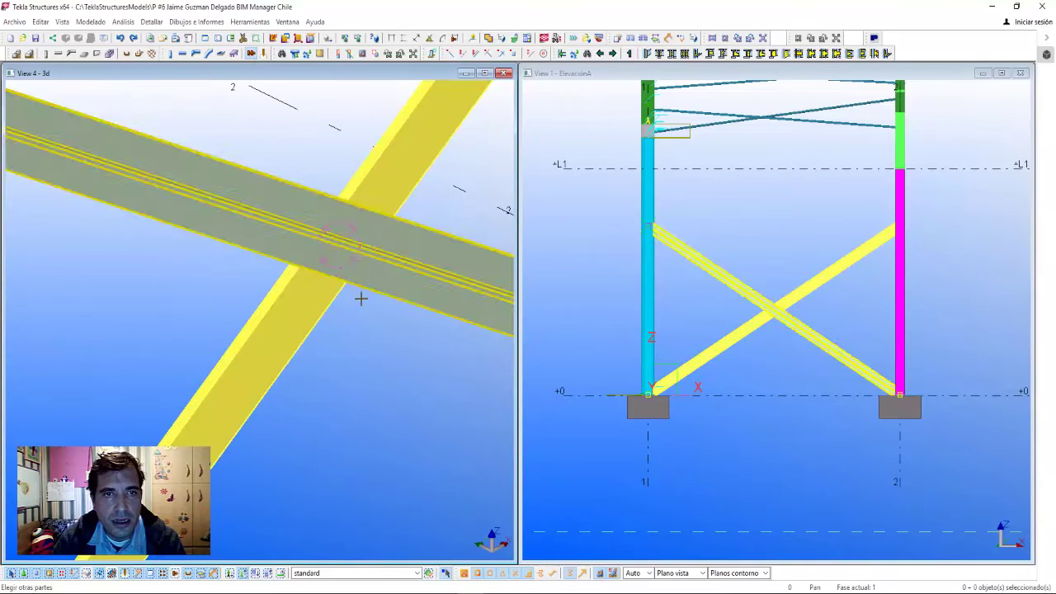
middle_click(363, 351)
scroll(328, 282, "up", 2)
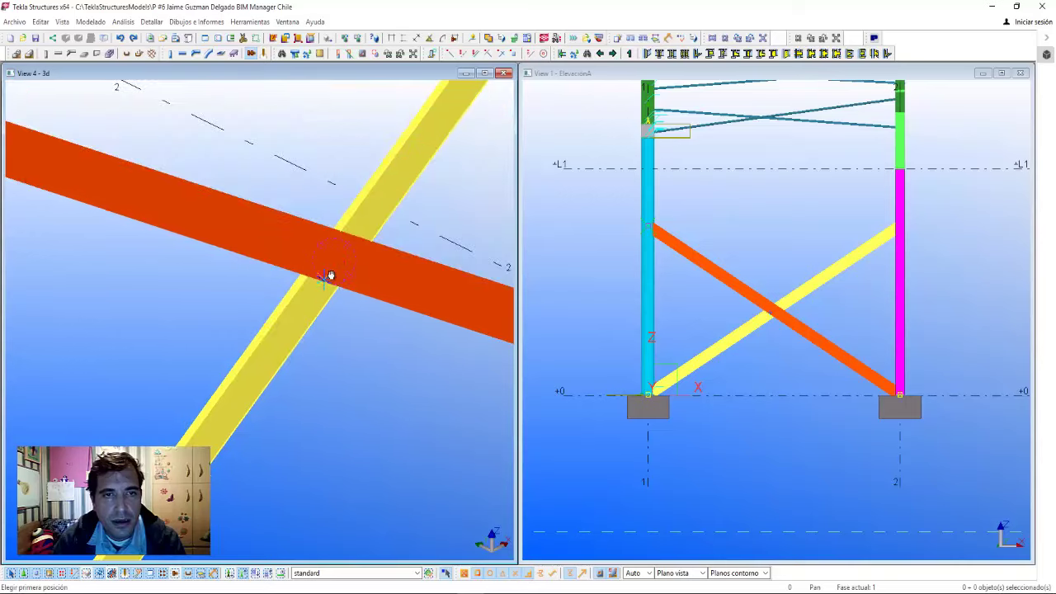
middle_click_drag(331, 275, 328, 255, "ctrl")
scroll(322, 295, "up", 2)
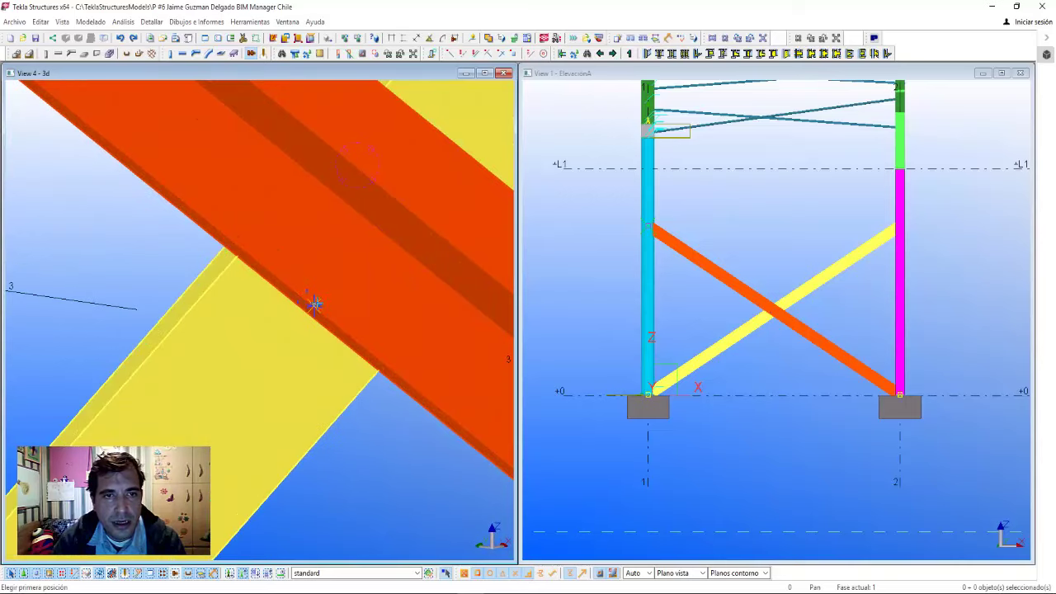
left_click(316, 307)
scroll(355, 264, "up", 2)
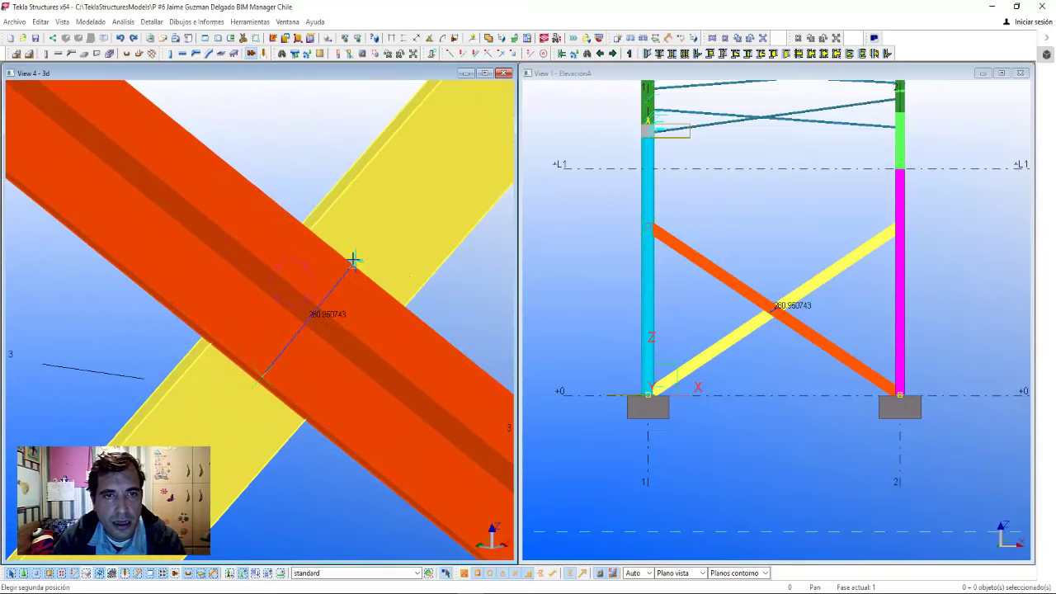
scroll(353, 256, "up", 2)
left_click(350, 266)
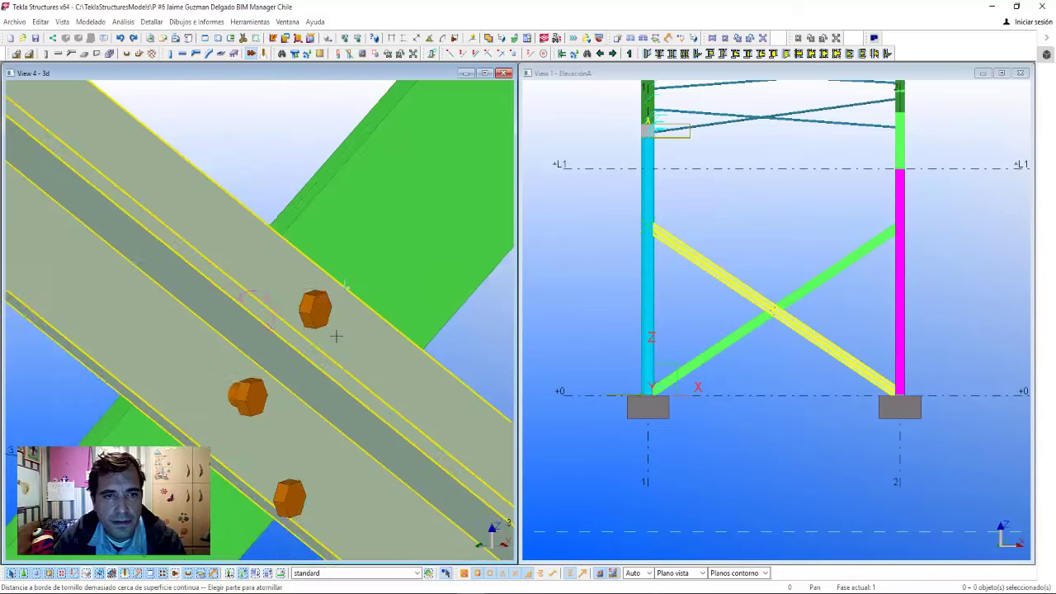
scroll(330, 330, "down", 3)
- End the bolt command and open the new bolt group's properties
mouse_move(330, 330)
middle_mouse_down("ctrl")
mouse_move(317, 345)
mouse_move(304, 292)
mouse_move(316, 199)
middle_mouse_up("ctrl")
scroll(317, 345, "up", 2)
scroll(318, 345, "down", 2)
right_click(316, 198)
left_click(316, 198)
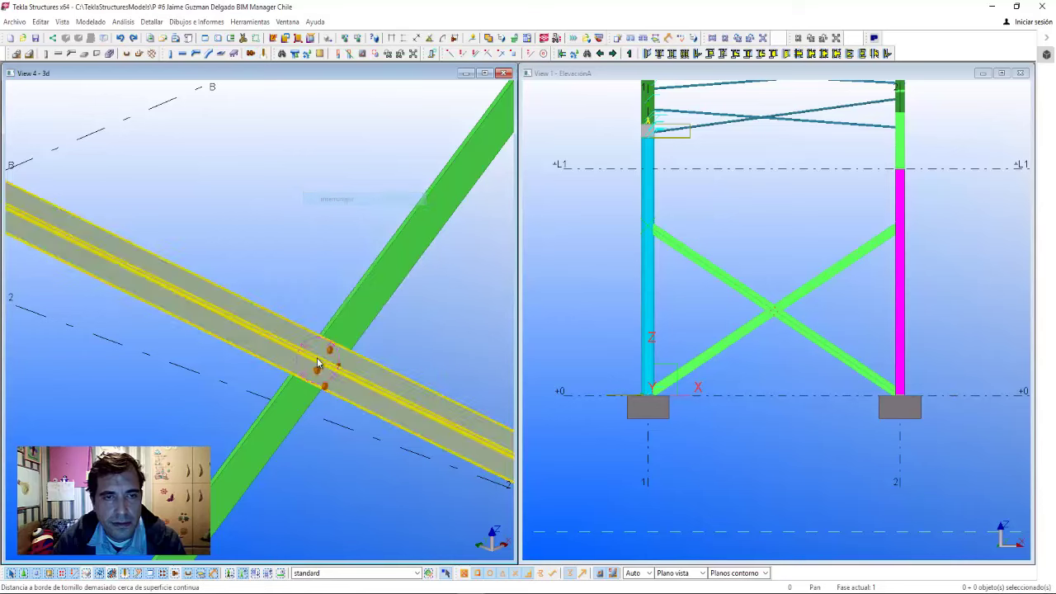
left_click(331, 339)
double_click(331, 339)
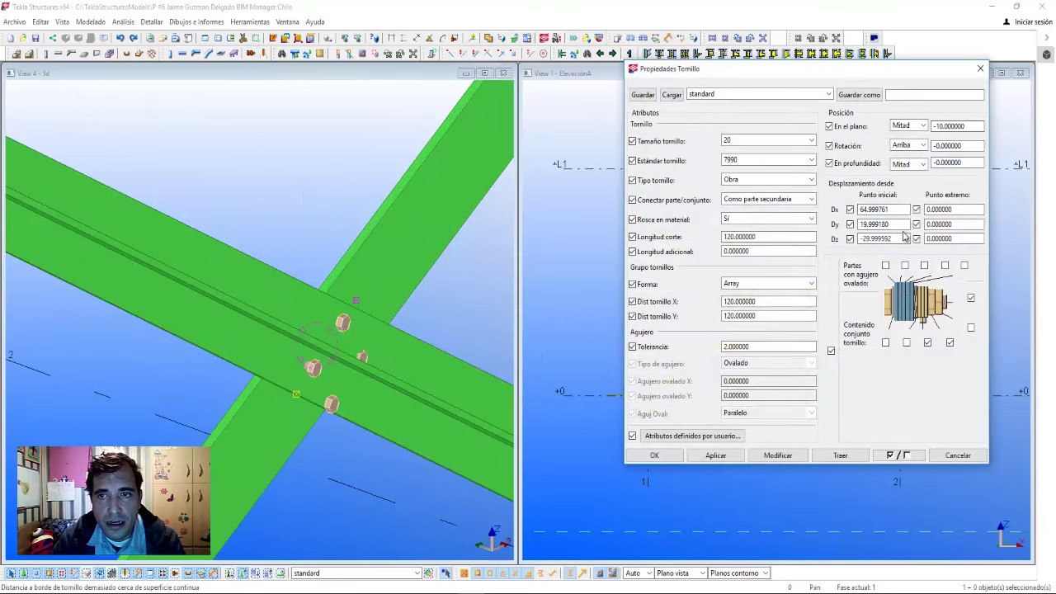
- Set the bolt group's Dz and Dy start offsets to 0 and apply
double_click(874, 239)
type("0")
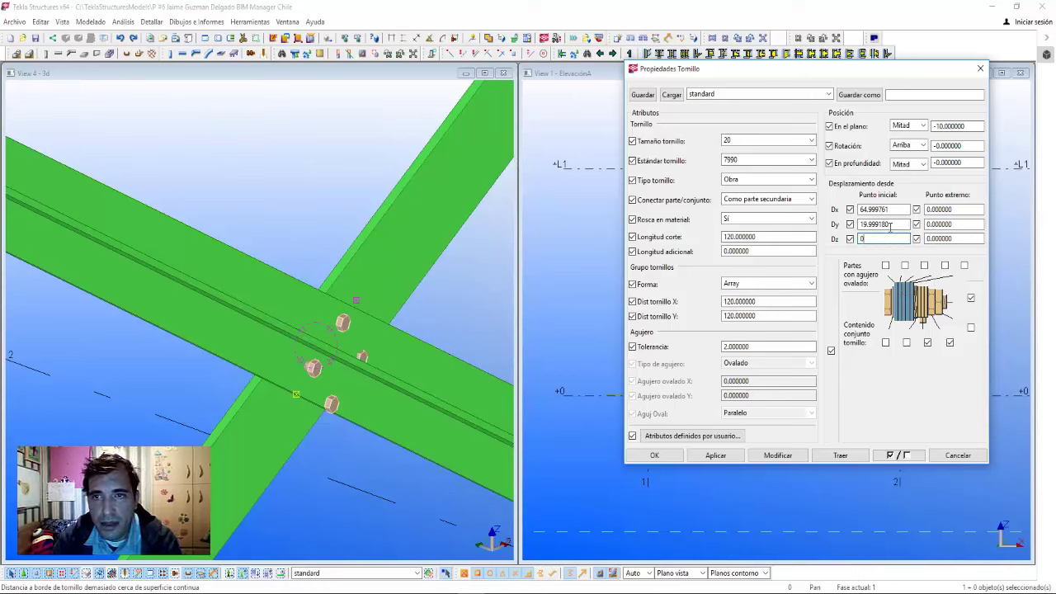
double_click(882, 224)
type("0")
left_click(777, 455)
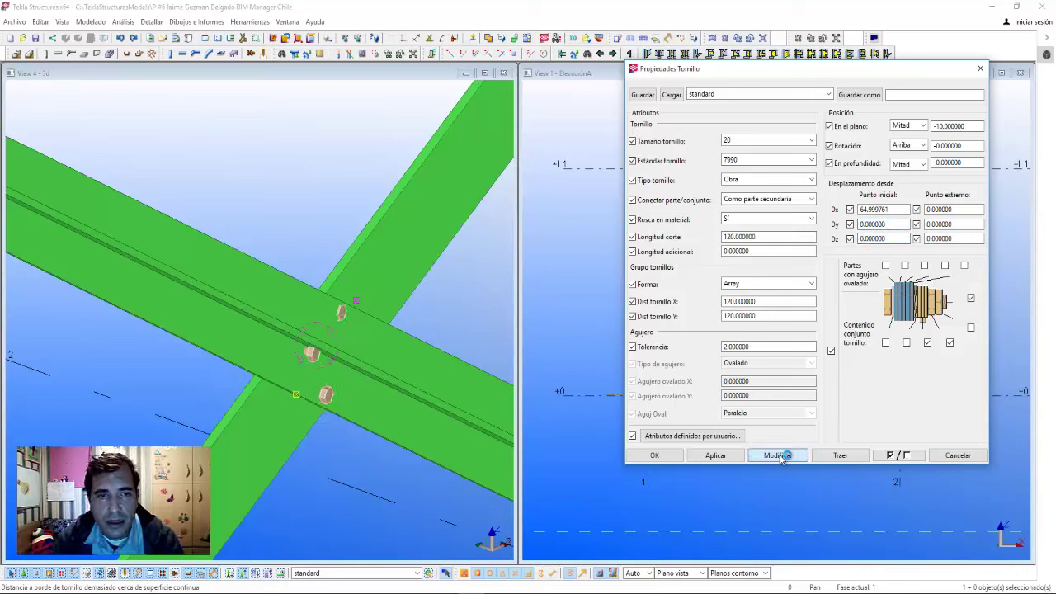
- Change the Dy start offset to 20, then settle on 21
double_click(883, 223)
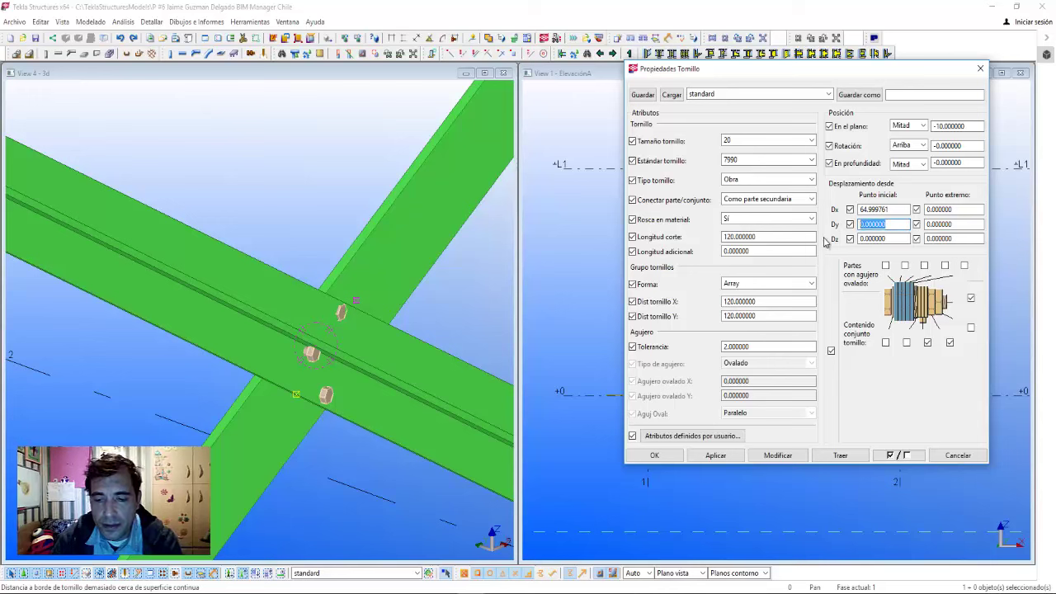
type("20")
left_click(785, 459)
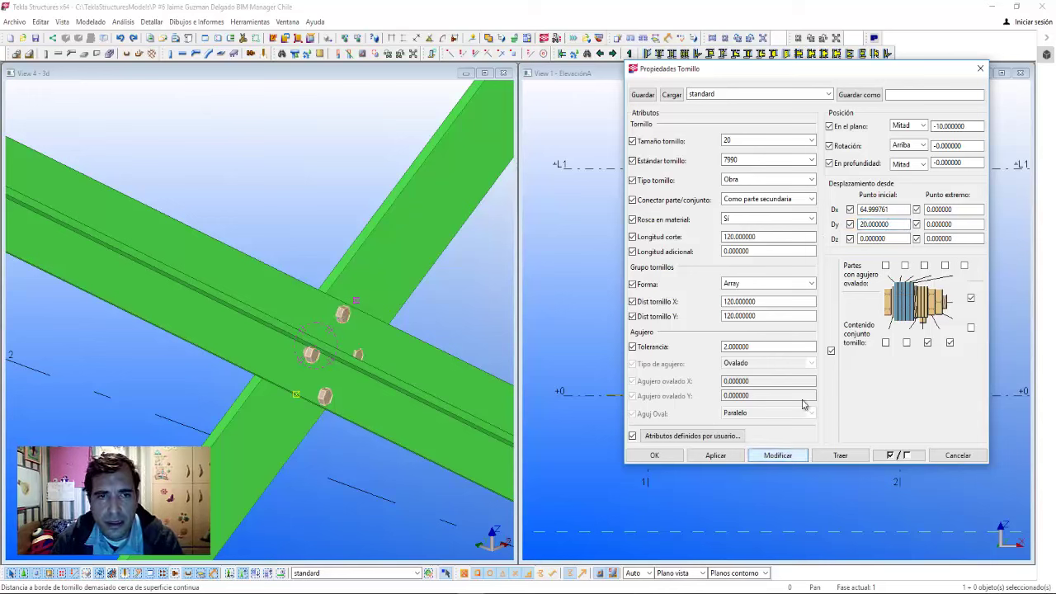
double_click(879, 224)
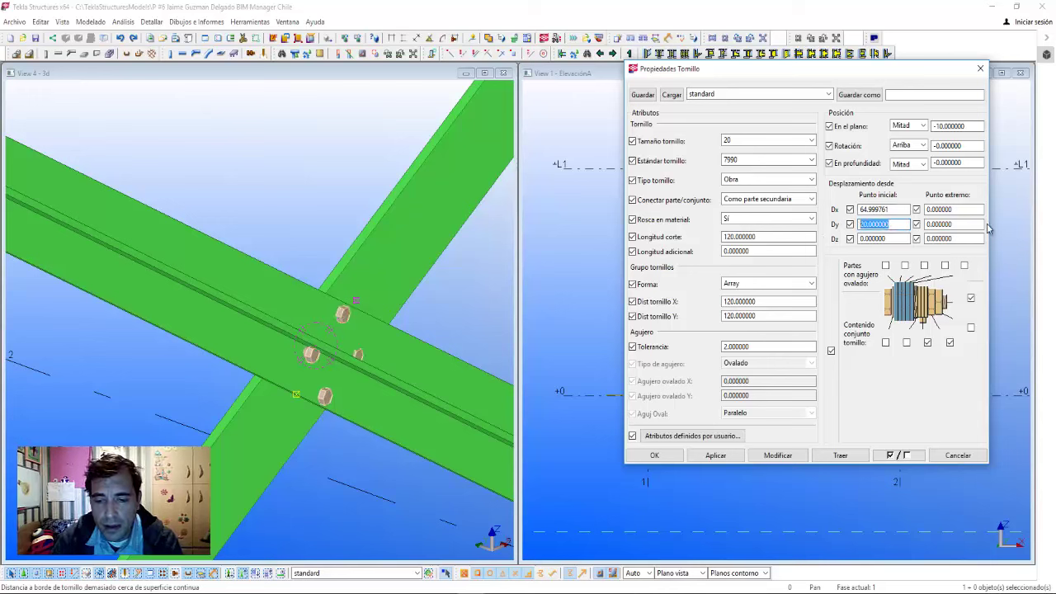
type("21")
left_click(788, 455)
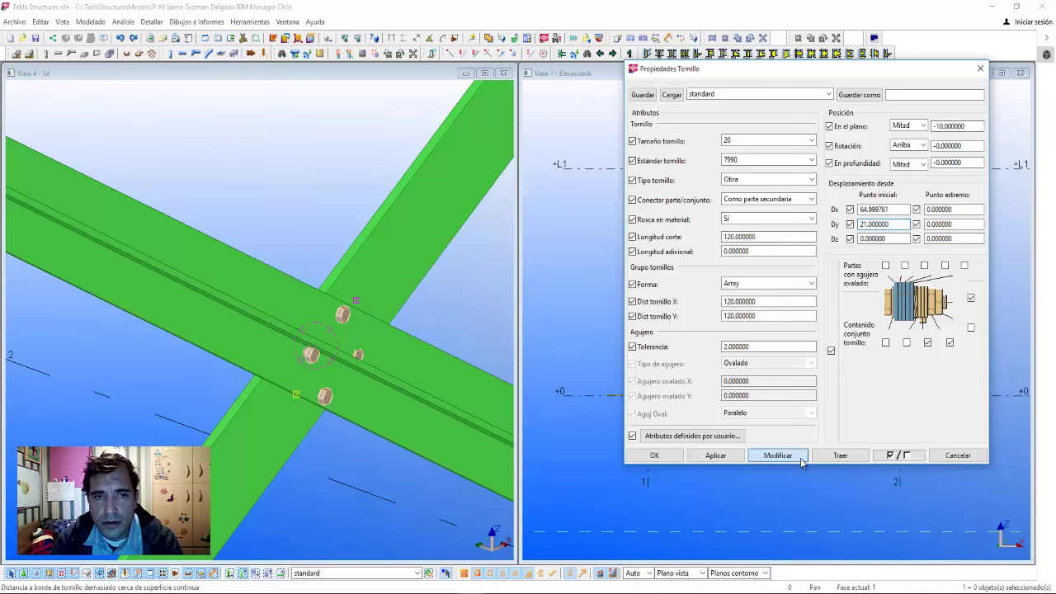
- Close Bolt Properties and delete the bolt group at the brace crossing
left_click(957, 456)
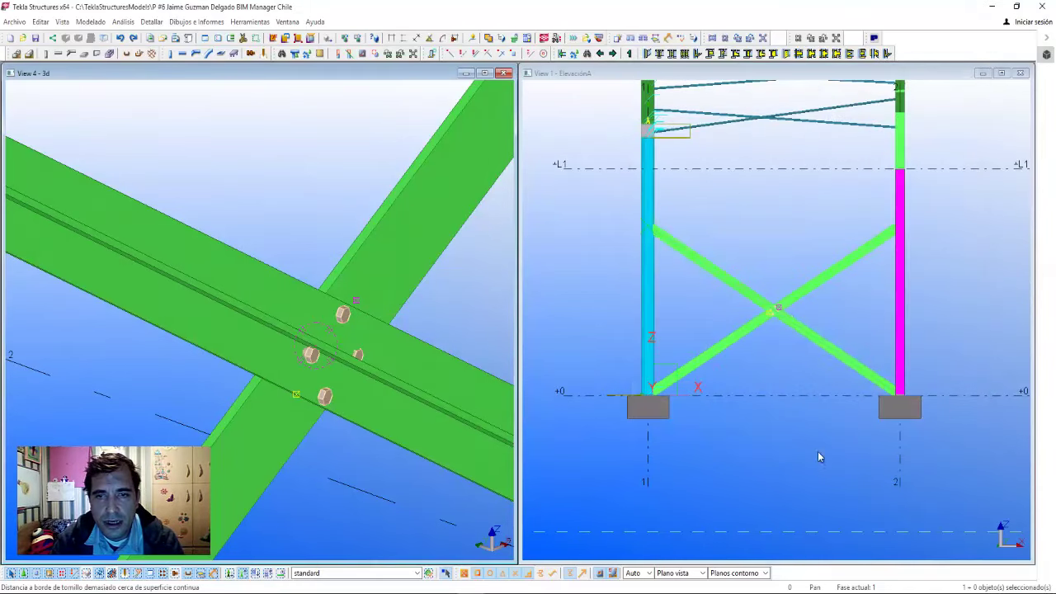
left_click(448, 432)
middle_click_drag(360, 335, 393, 318)
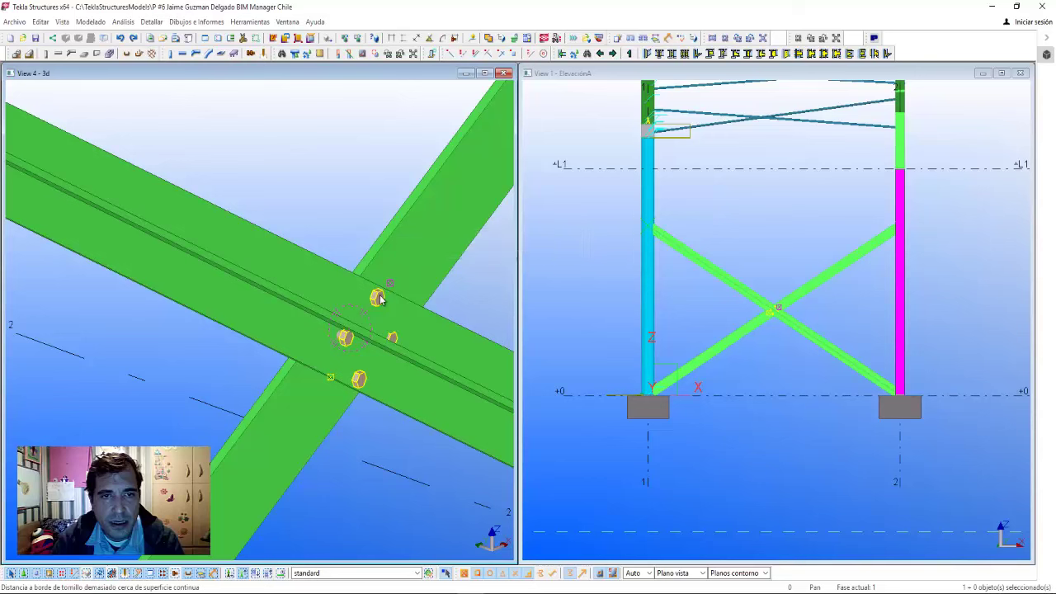
key("Delete")
- Restart bolting and pick the two crossing braces as the parts to join
middle_click_drag(345, 368, 266, 402)
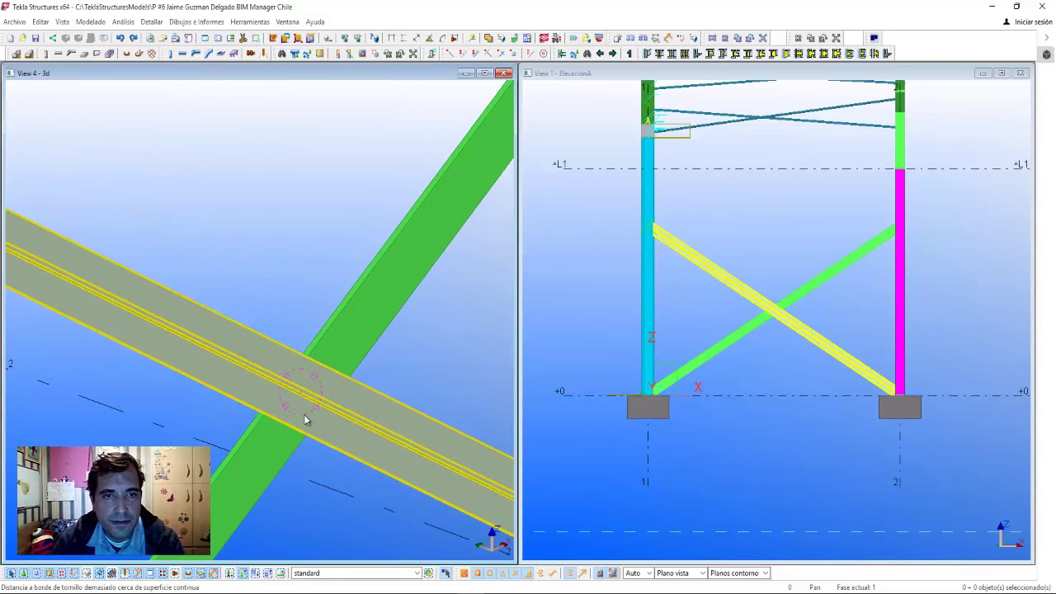
scroll(341, 285, "up", 2)
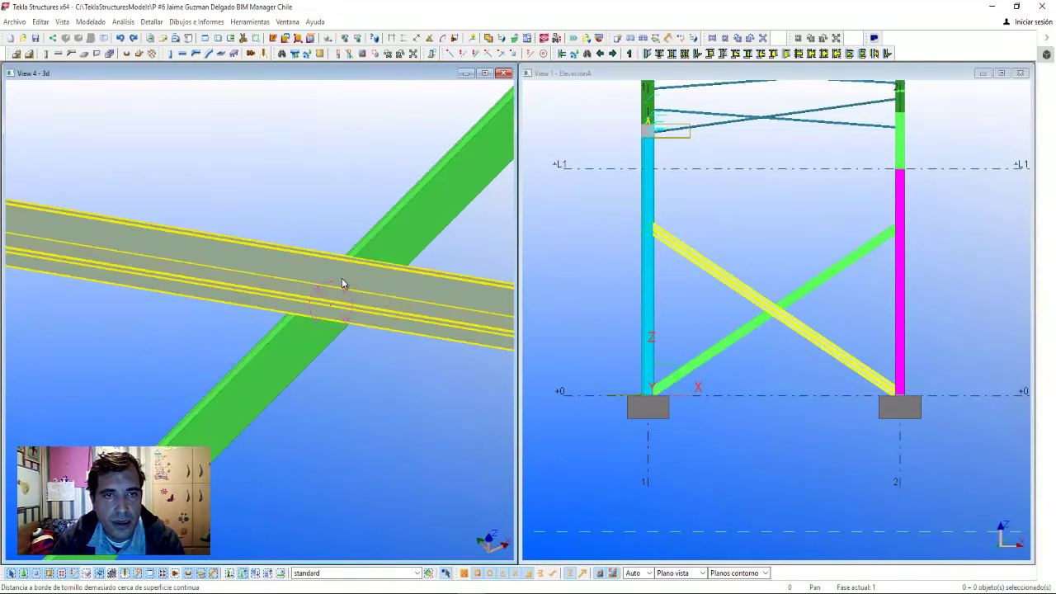
scroll(342, 284, "up", 2)
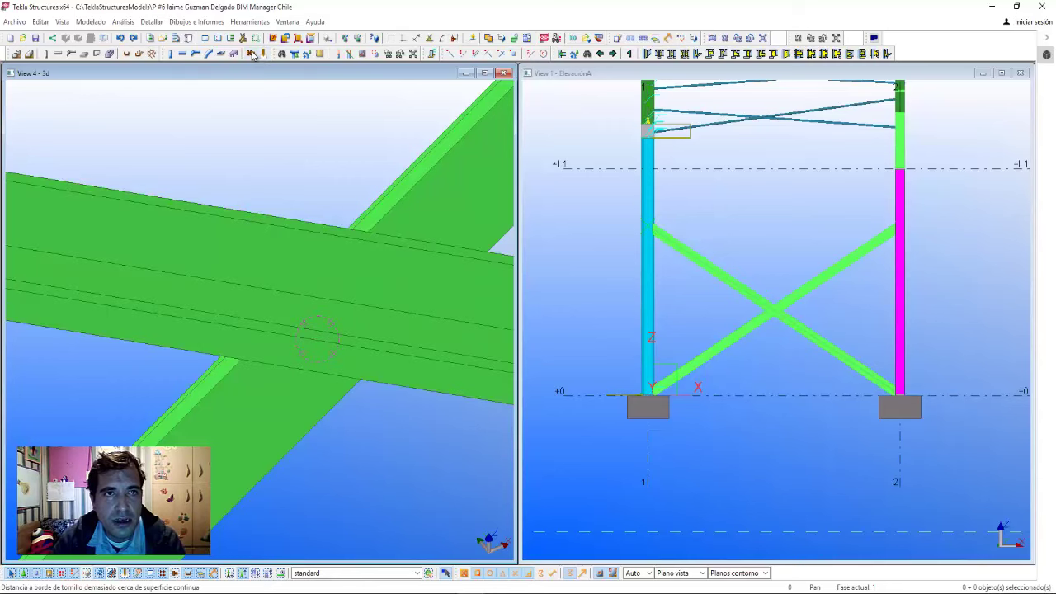
left_click(251, 53)
scroll(396, 247, "up", 2)
left_click(413, 271)
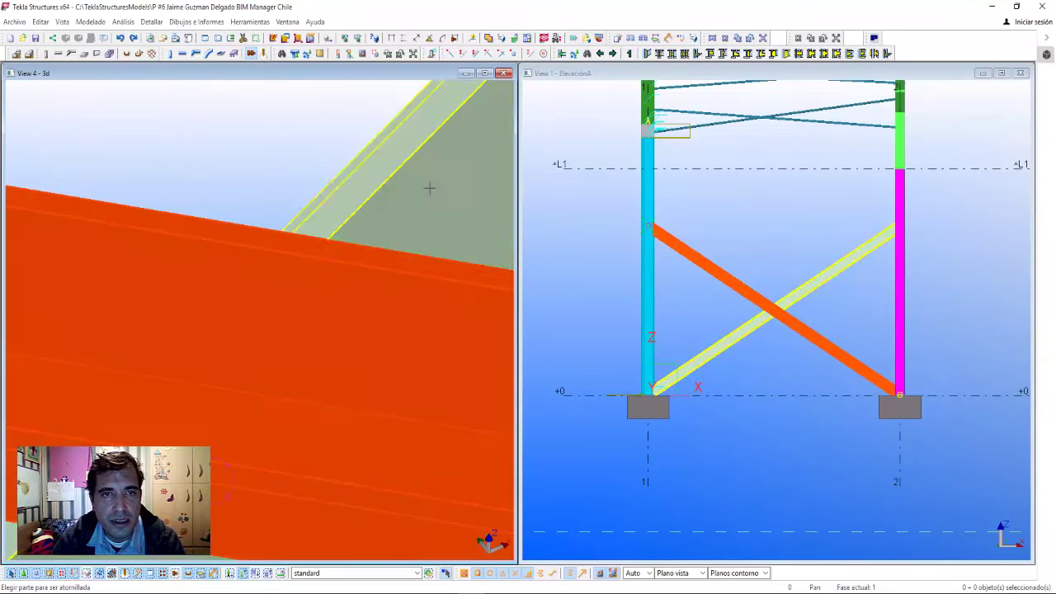
left_click(398, 273)
scroll(387, 275, "down", 2)
scroll(387, 216, "up", 2)
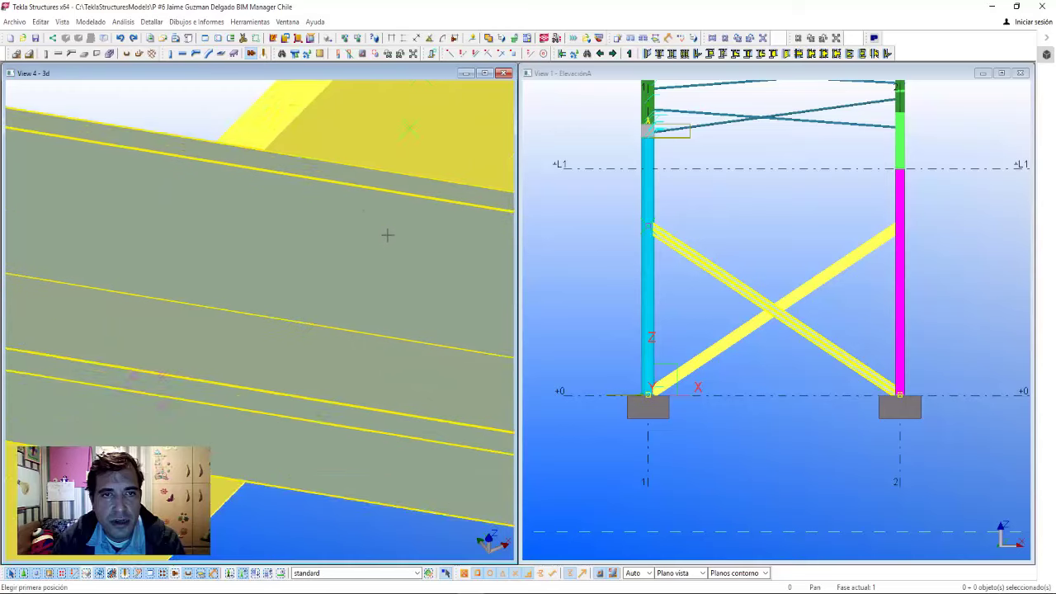
scroll(385, 223, "up", 2)
scroll(330, 207, "down", 1)
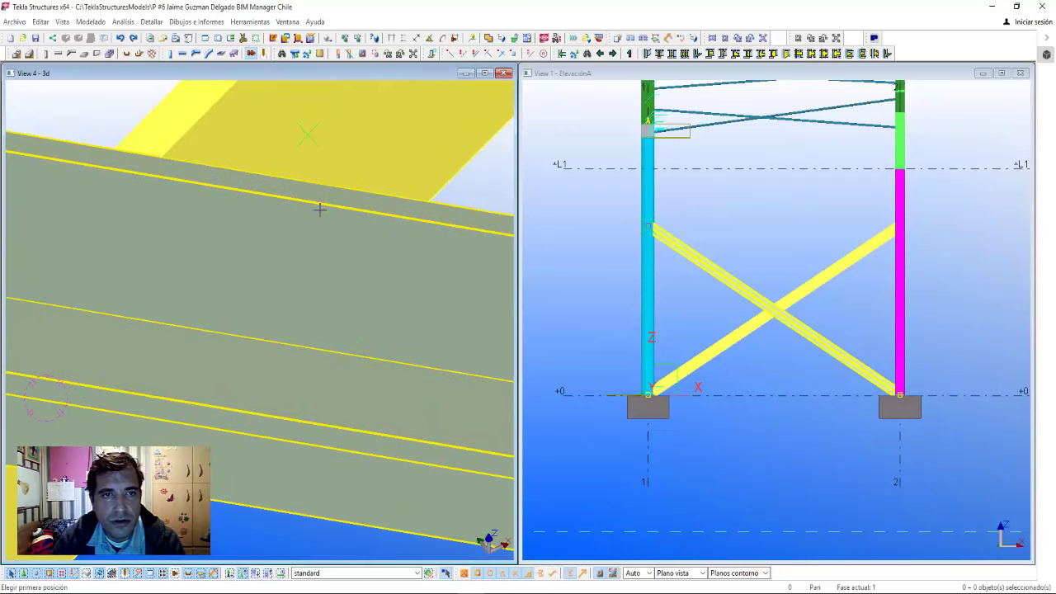
- Place the bolt group's first point, then abandon the unfinished placement
left_click(335, 212)
scroll(335, 212, "down", 1)
scroll(337, 210, "down", 1)
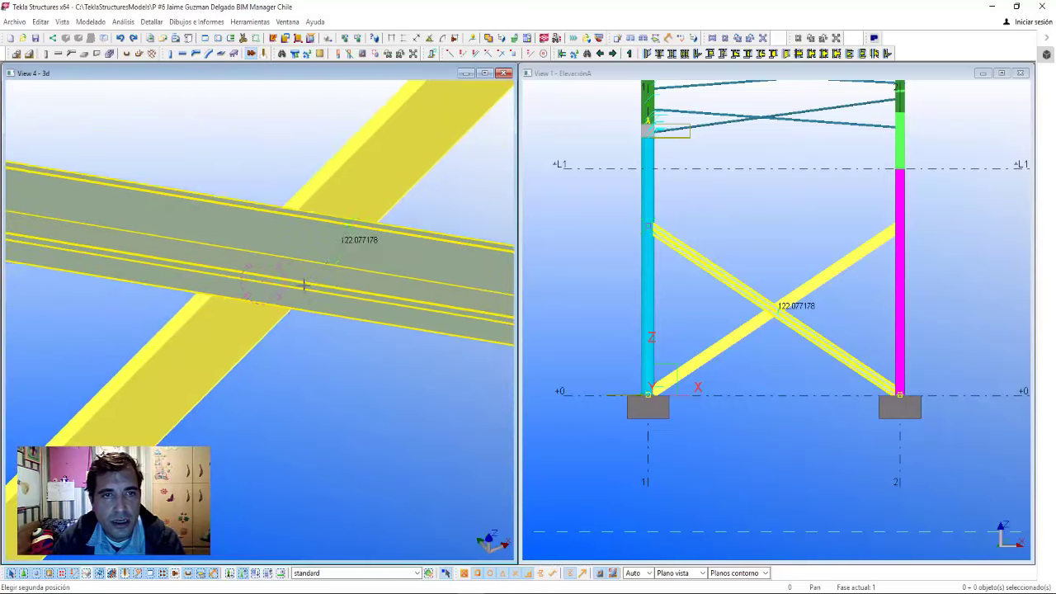
scroll(337, 208, "down", 1)
scroll(338, 206, "down", 1)
scroll(313, 248, "up", 1)
scroll(266, 314, "up", 2)
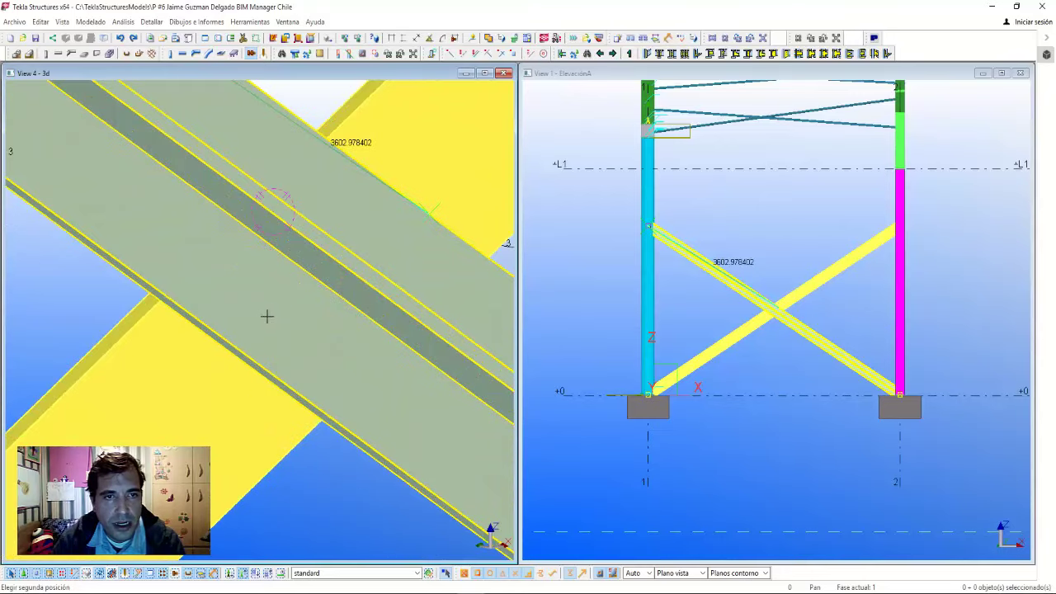
scroll(284, 288, "up", 1)
scroll(277, 313, "up", 1)
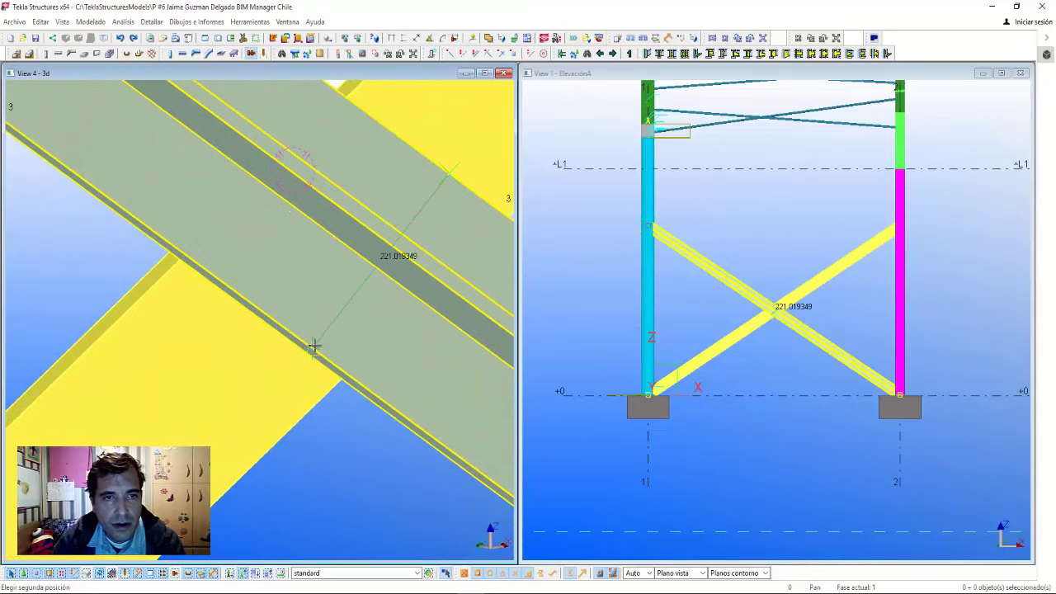
scroll(297, 272, "down", 1)
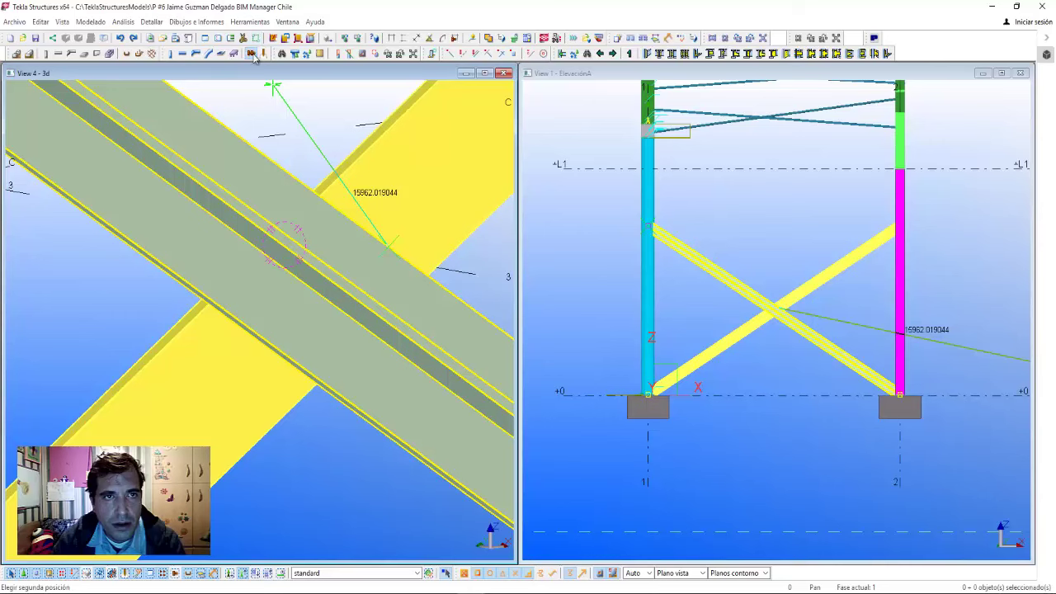
left_click(252, 53)
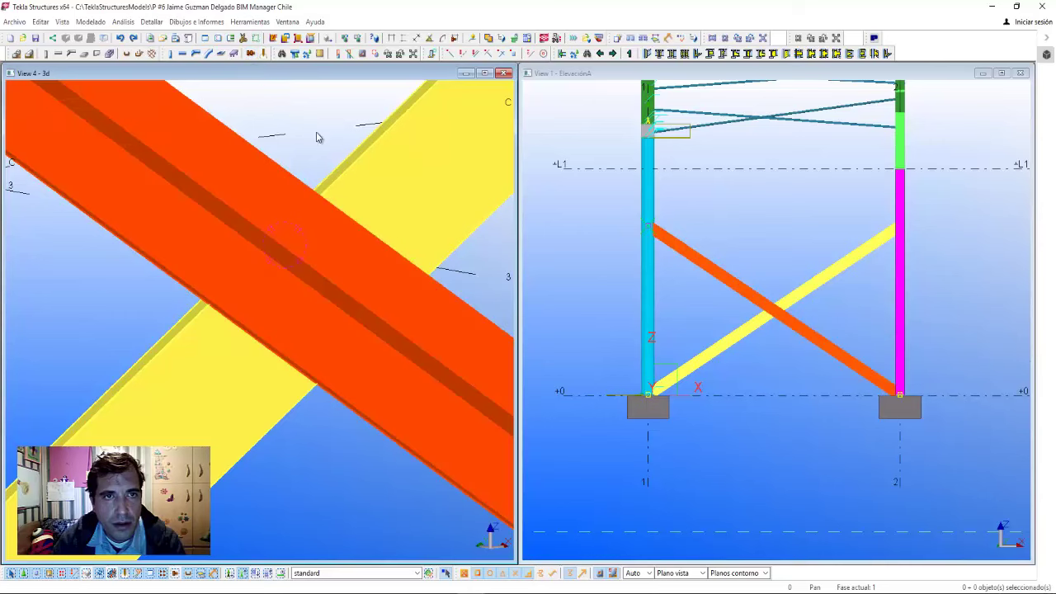
- Try bolting again from the diagonal brace, then cancel it with Escape
left_click(251, 53)
left_click(354, 235)
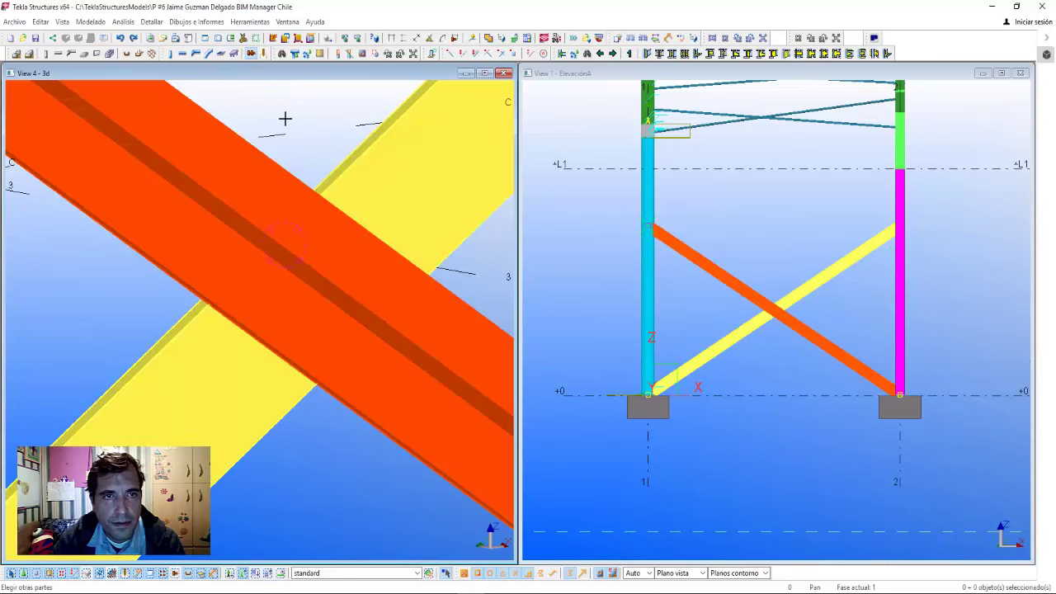
scroll(360, 246, "up", 1)
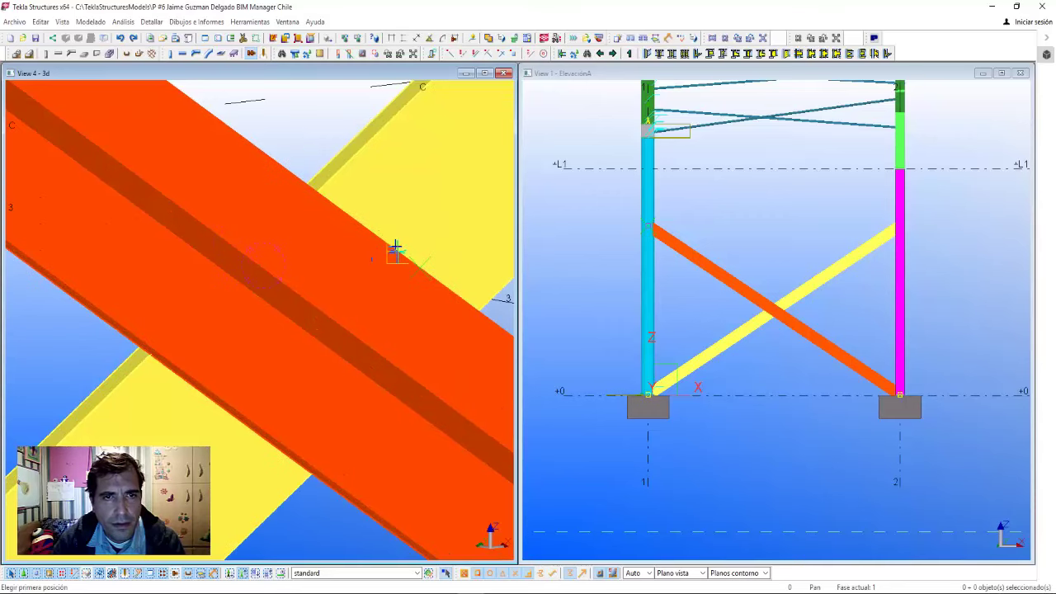
left_click(397, 254)
scroll(388, 272, "down", 3)
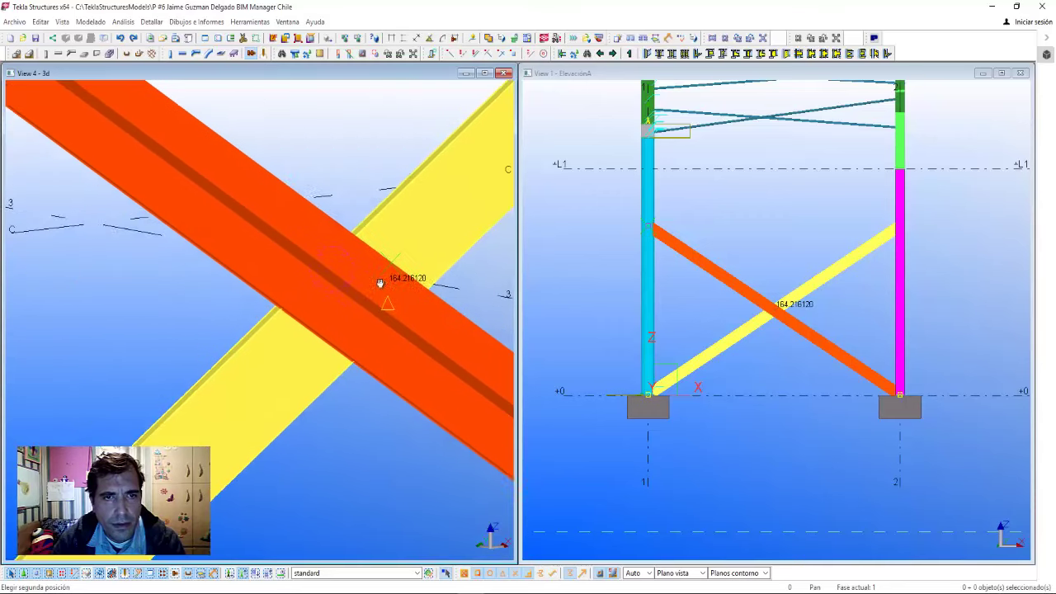
scroll(330, 314, "up", 1)
scroll(445, 229, "up", 1)
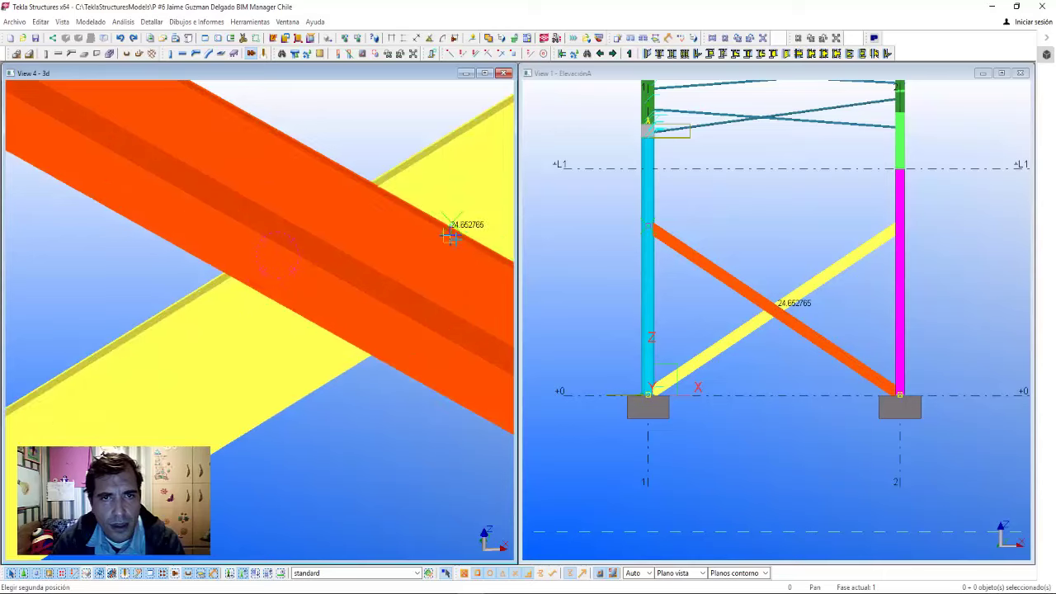
scroll(442, 222, "up", 2)
scroll(365, 290, "up", 1)
key("Escape")
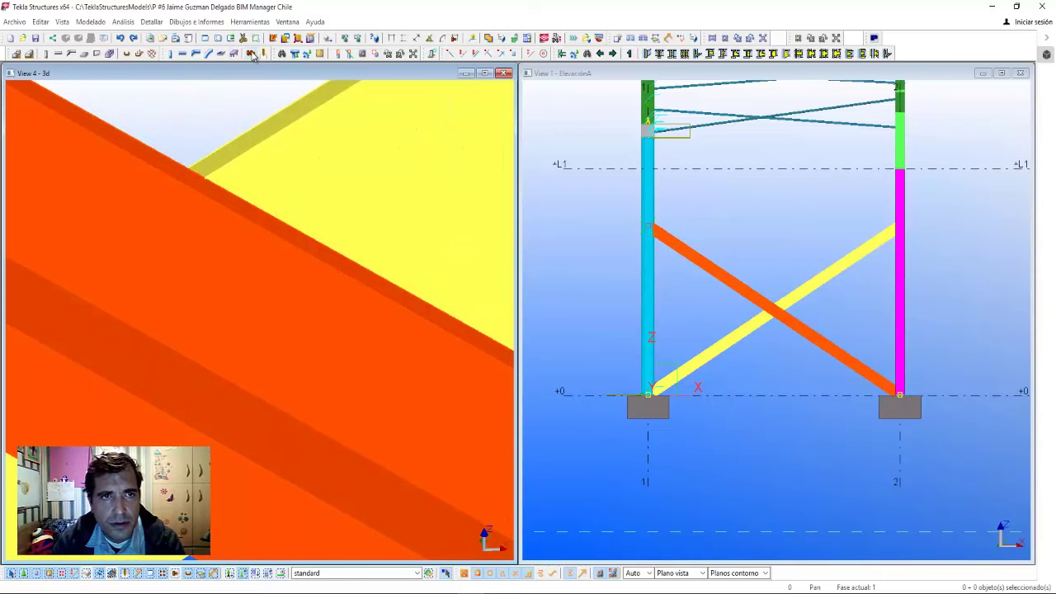
- Select the lower diagonal and the crossing brace and confirm them
left_click(251, 54)
scroll(417, 321, "down", 1)
scroll(264, 286, "down", 2)
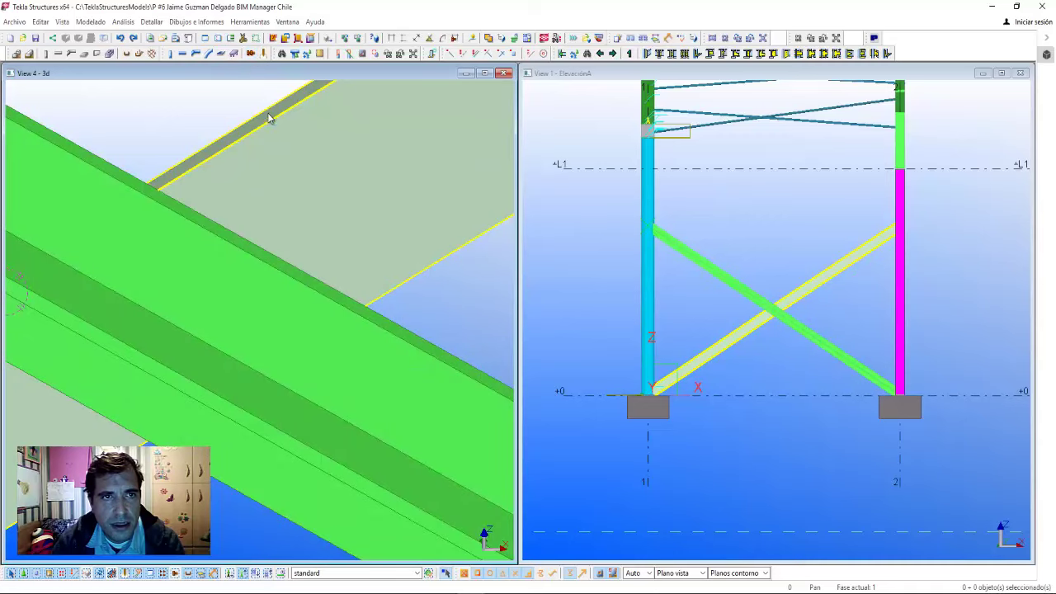
left_click(252, 54)
left_click(228, 239)
left_click(189, 93)
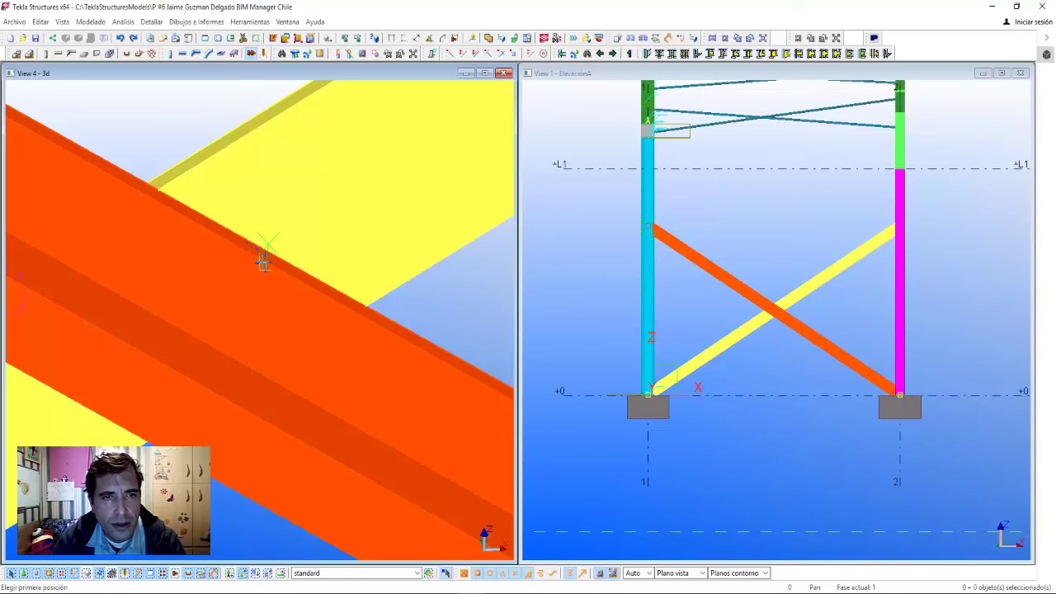
- Pick the first measuring point on the brace and pan along the braces
scroll(264, 263, "up", 2)
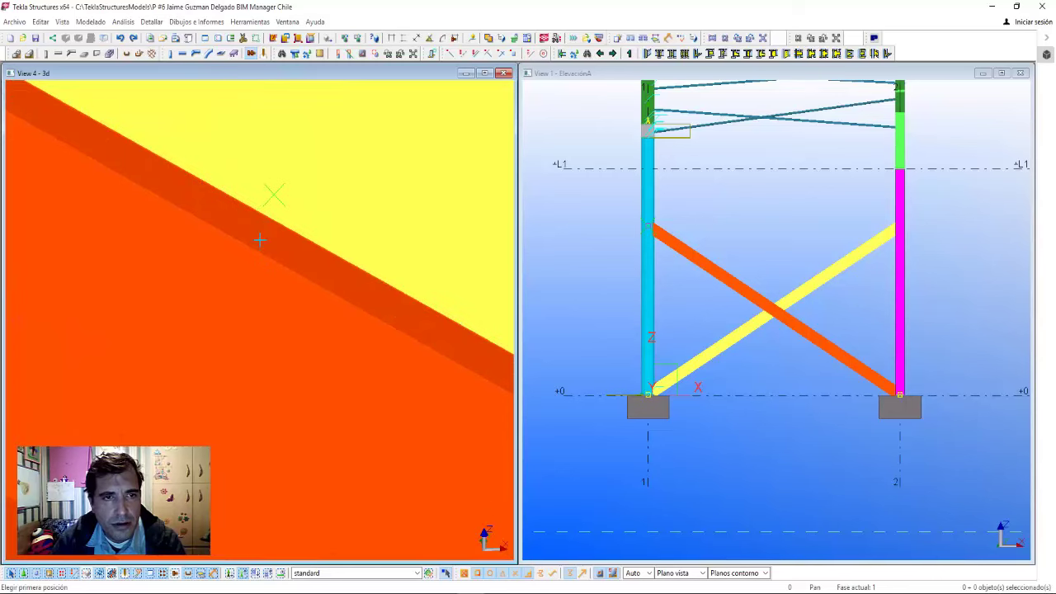
left_click(266, 258)
scroll(283, 248, "down", 2)
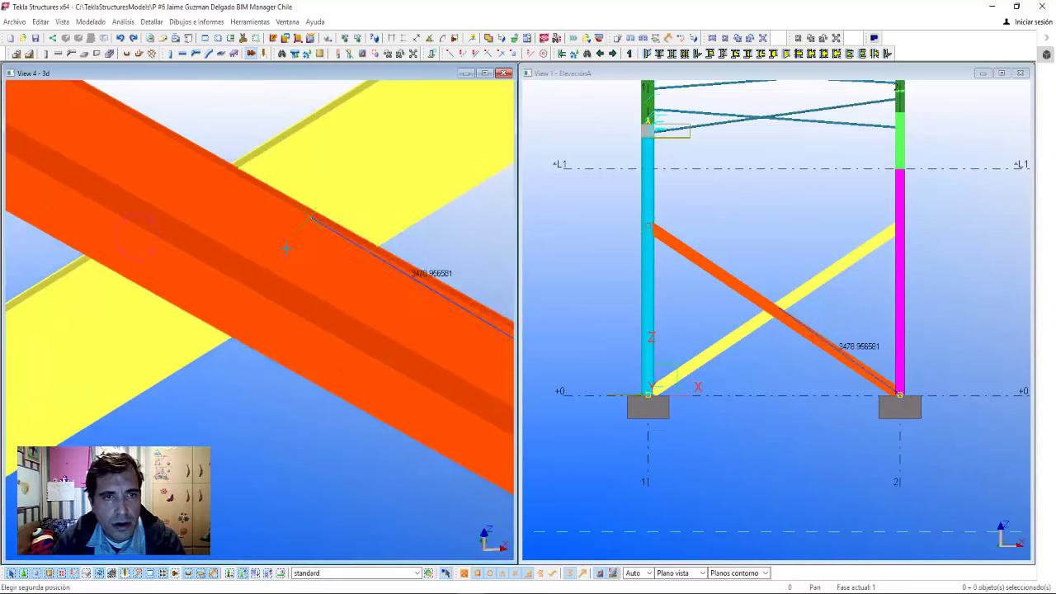
middle_click_drag(245, 288, 338, 168)
scroll(177, 309, "up", 2)
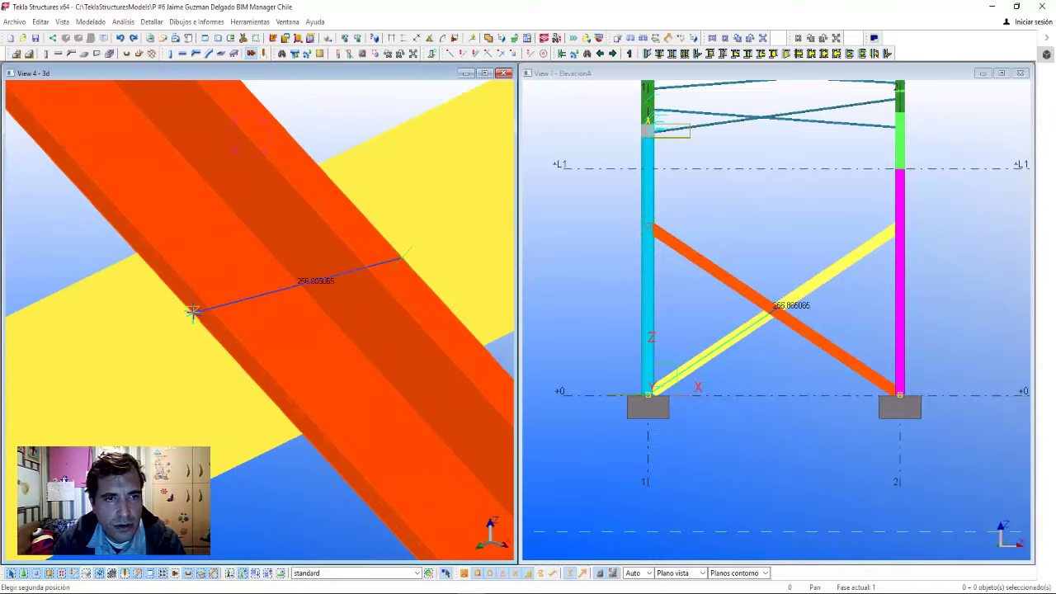
scroll(189, 309, "up", 1)
scroll(273, 363, "up", 1)
scroll(326, 368, "down", 1)
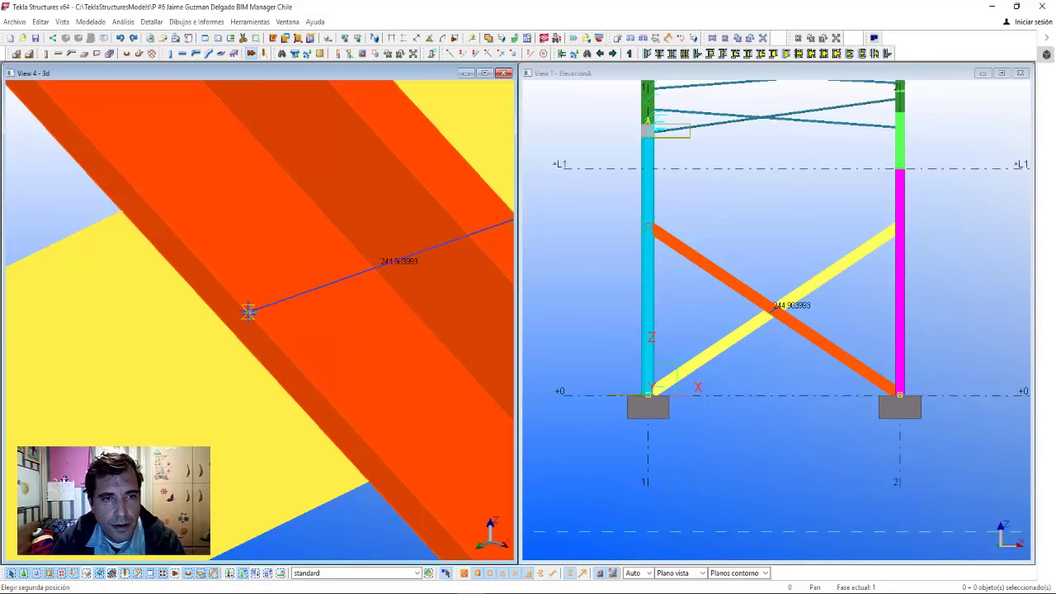
- Finish the gap measurement and delete the old bolt group at the crossing
left_click(258, 323)
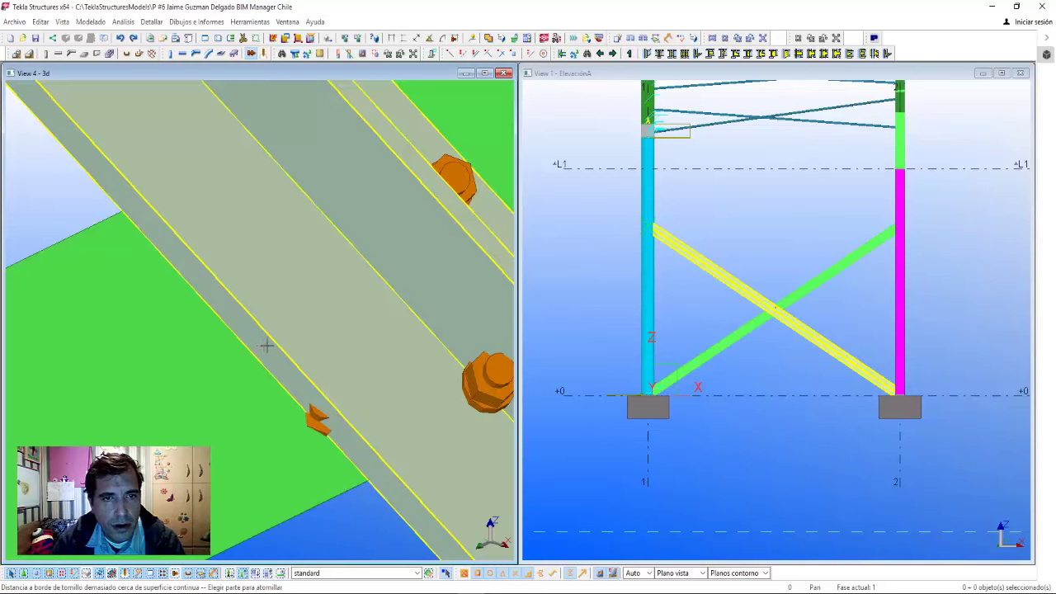
scroll(267, 349, "down", 3)
mouse_move(266, 358)
middle_mouse_down("ctrl")
mouse_move(246, 437)
mouse_move(288, 462)
mouse_move(306, 388)
mouse_move(262, 261)
middle_mouse_up("ctrl")
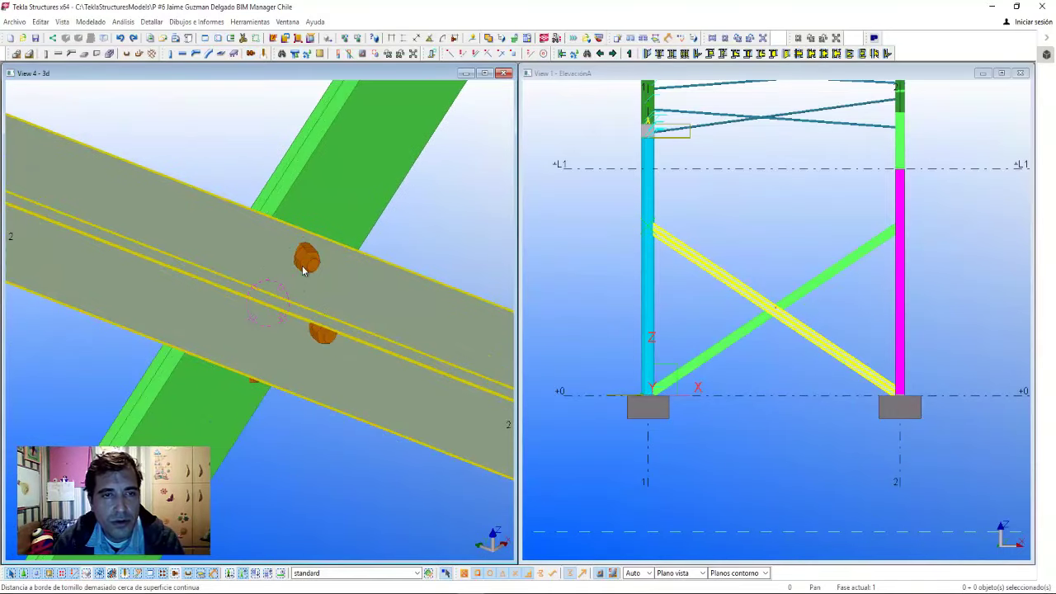
left_click(303, 266)
key("Delete")
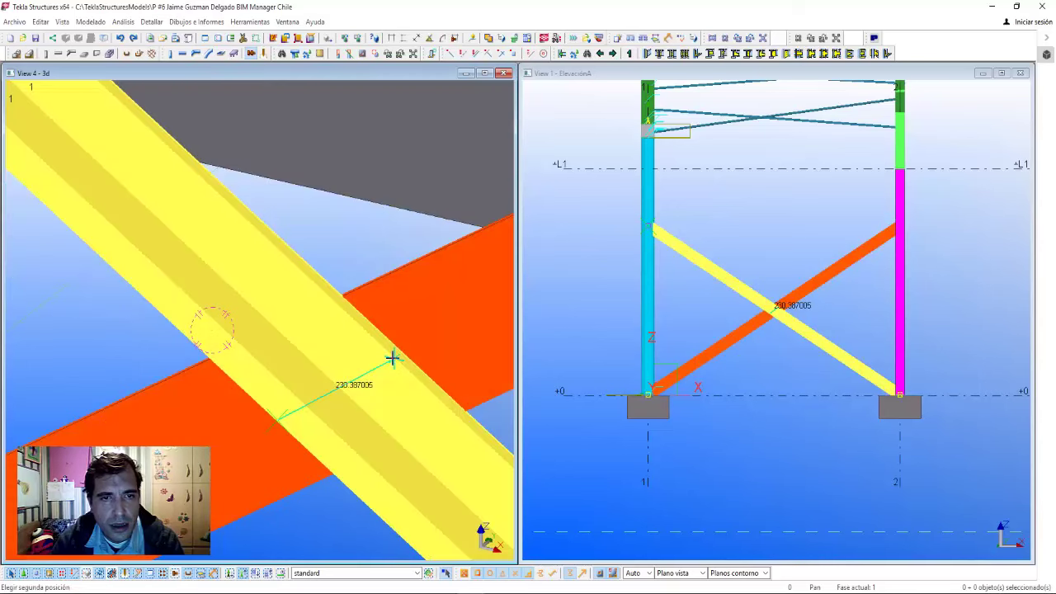
- Create a four-bolt group, size 20 at 120 spacing, and open its properties
left_click(392, 358)
scroll(372, 375, "down", 5)
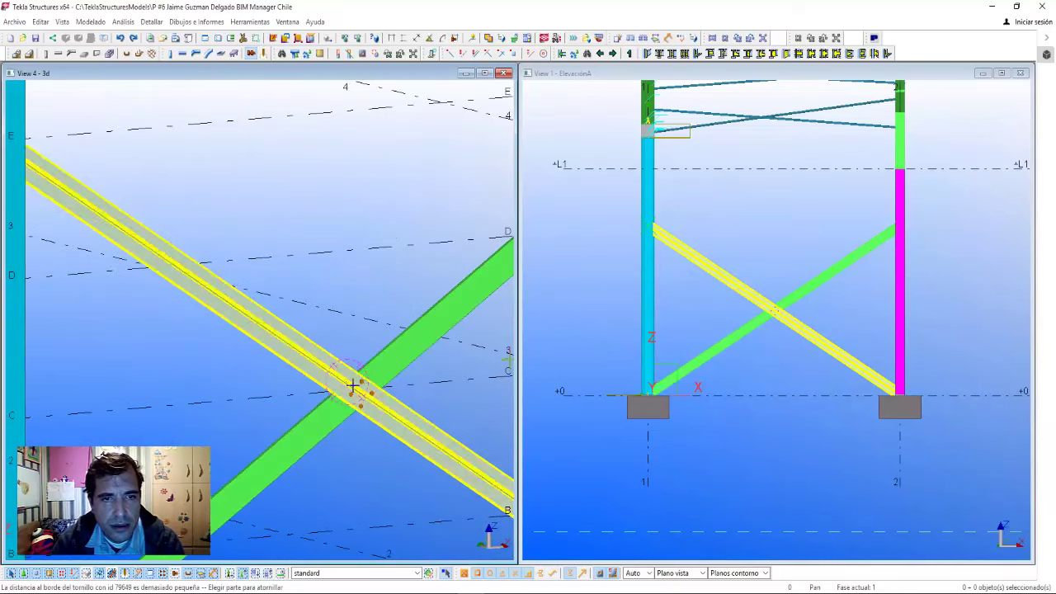
scroll(353, 386, "up", 5)
mouse_move(366, 415)
middle_mouse_down()
mouse_move(305, 327)
mouse_move(341, 310)
mouse_move(333, 366)
mouse_move(311, 205)
middle_mouse_up()
right_click(321, 177)
scroll(361, 348, "down", 3)
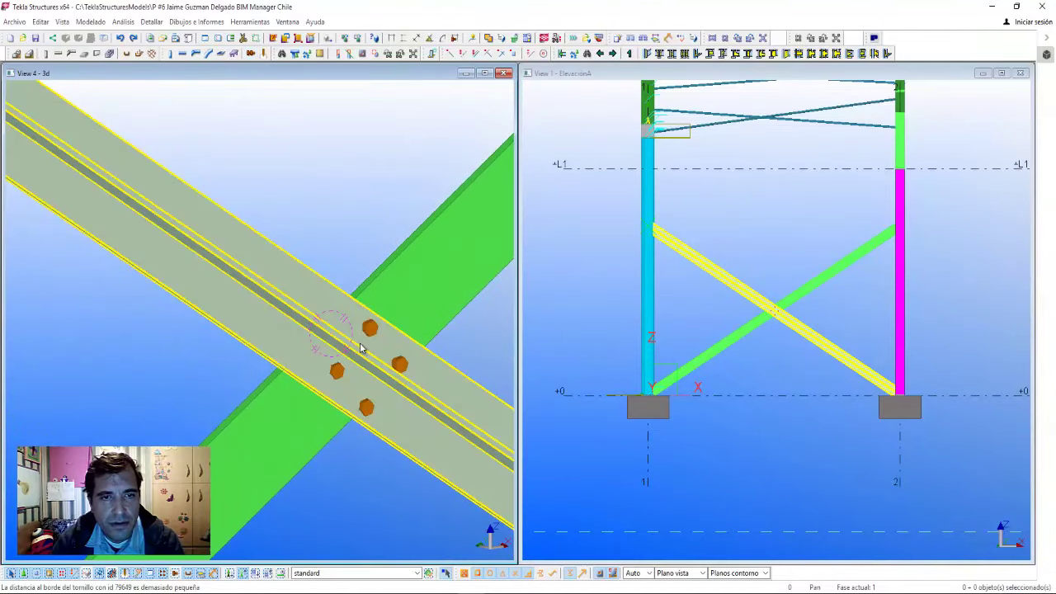
mouse_move(360, 349)
middle_mouse_down("ctrl")
mouse_move(337, 401)
mouse_move(356, 363)
mouse_move(309, 377)
middle_mouse_up("ctrl")
left_click(312, 385)
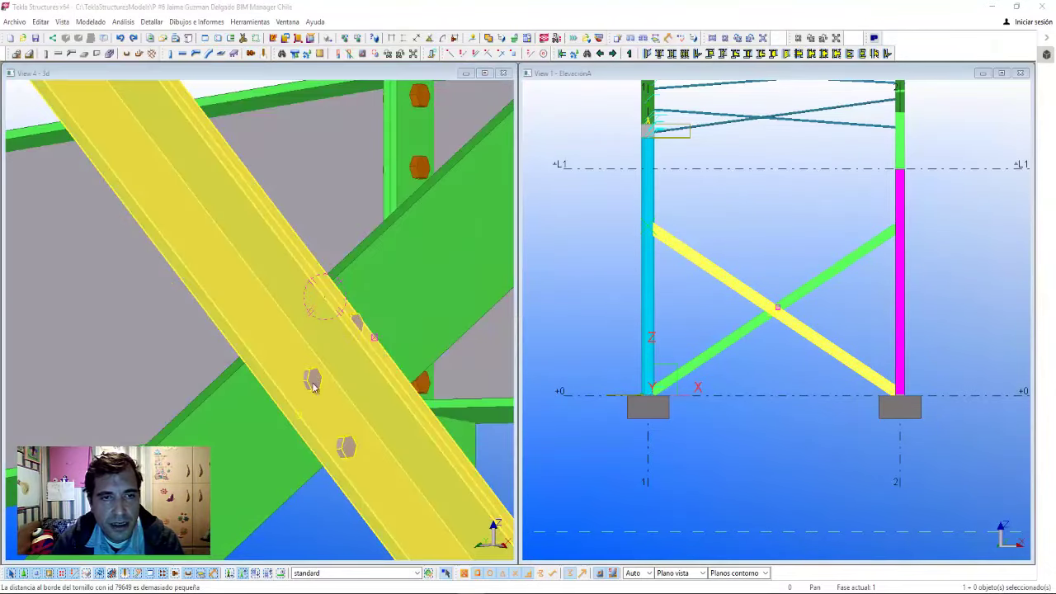
double_click(313, 384)
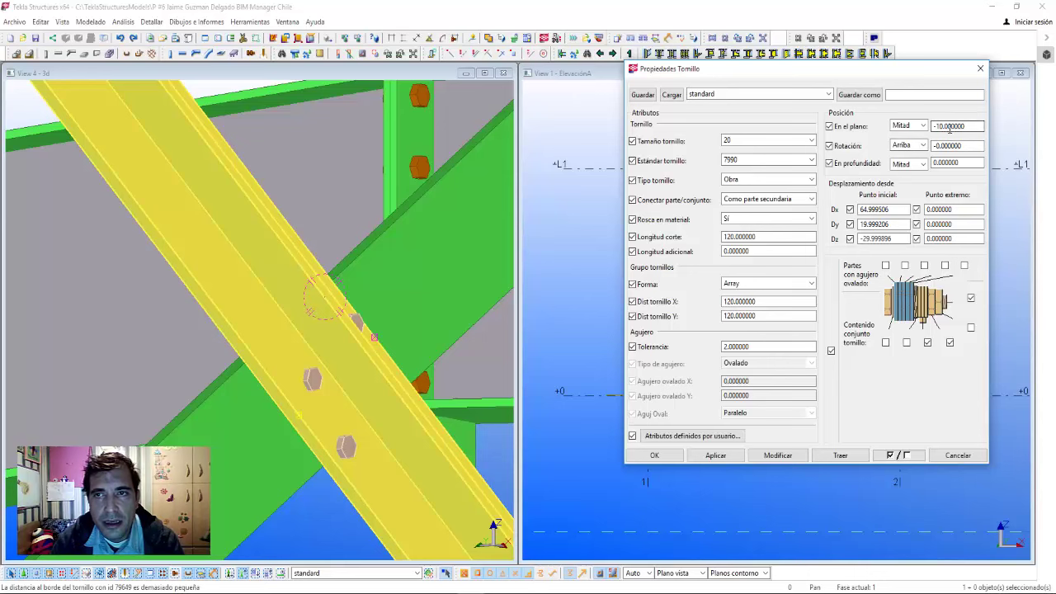
- Apply an in-plane offset of 10 to the crossing bolt group
mouse_move(400, 354)
middle_mouse_down("ctrl")
mouse_move(345, 310)
mouse_move(285, 325)
mouse_move(488, 326)
middle_mouse_up("ctrl")
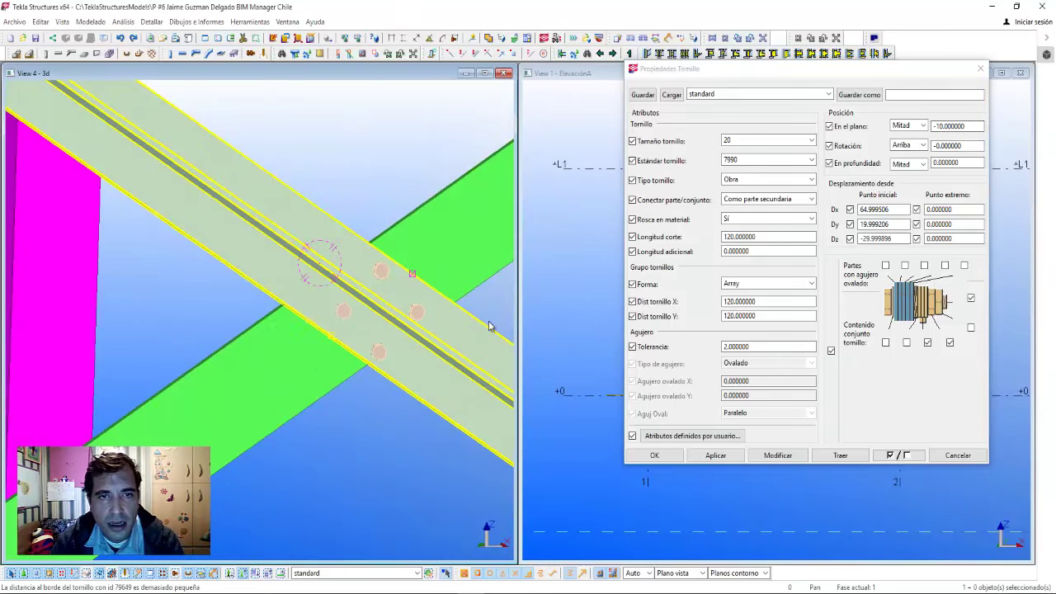
left_click_drag(979, 126, 896, 127)
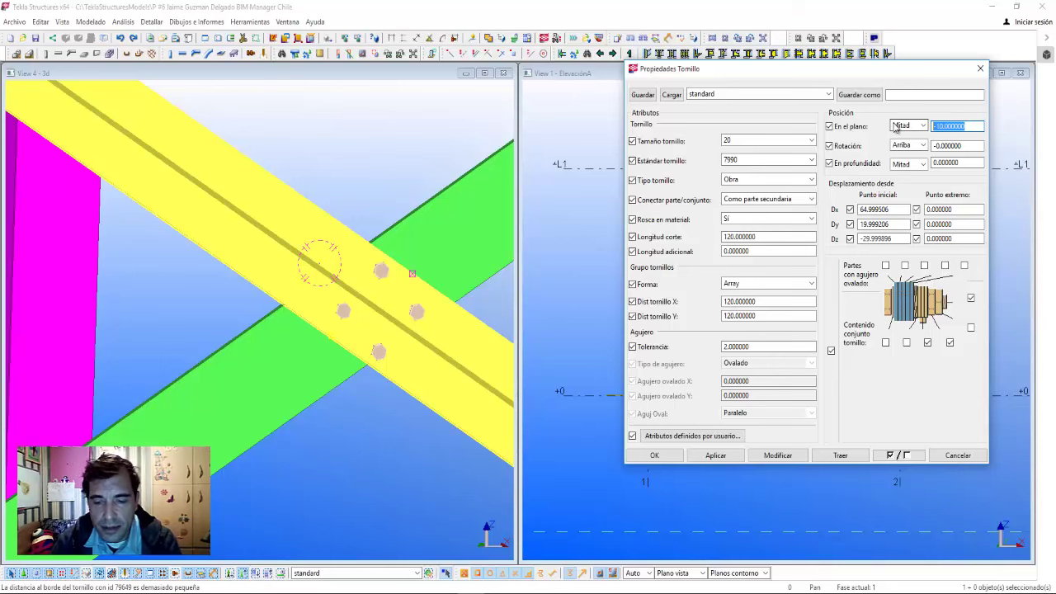
left_click(773, 457)
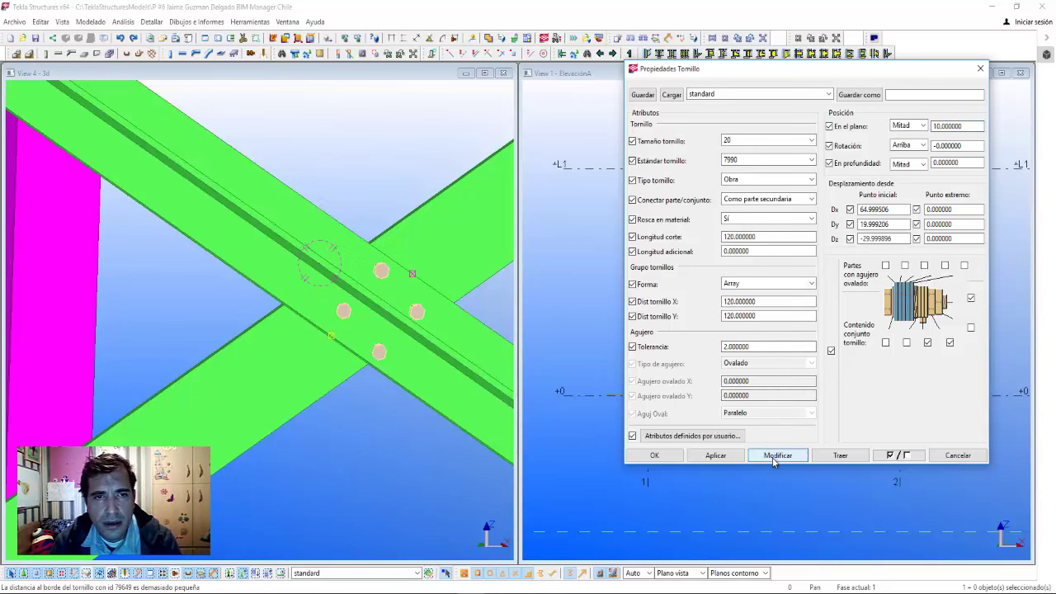
scroll(376, 335, "up", 5)
scroll(377, 335, "down", 2)
mouse_move(223, 318)
middle_mouse_down("ctrl")
mouse_move(243, 325)
mouse_move(212, 330)
mouse_move(289, 332)
mouse_move(283, 325)
mouse_move(318, 365)
mouse_move(247, 282)
mouse_move(281, 292)
middle_mouse_up("ctrl")
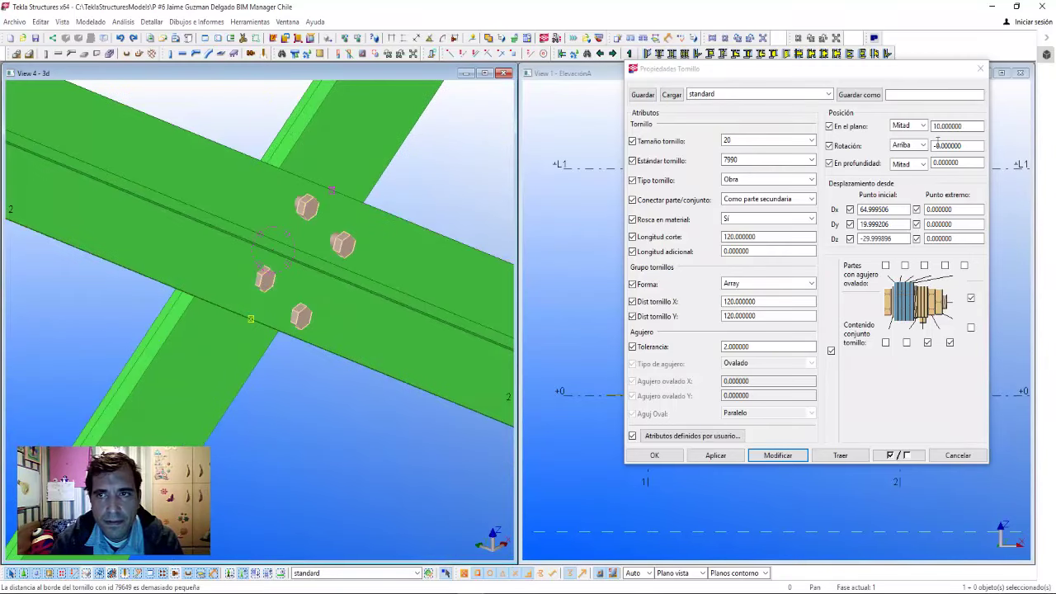
- Change the in-plane offset to 5, then to -10
left_click(970, 124)
double_click(949, 125)
type("5")
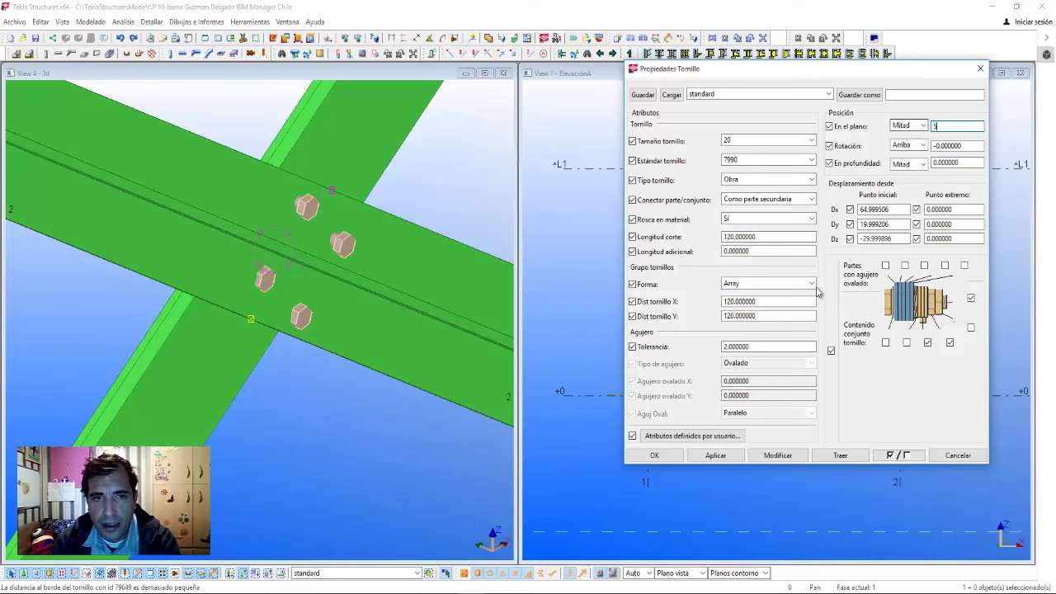
left_click(786, 453)
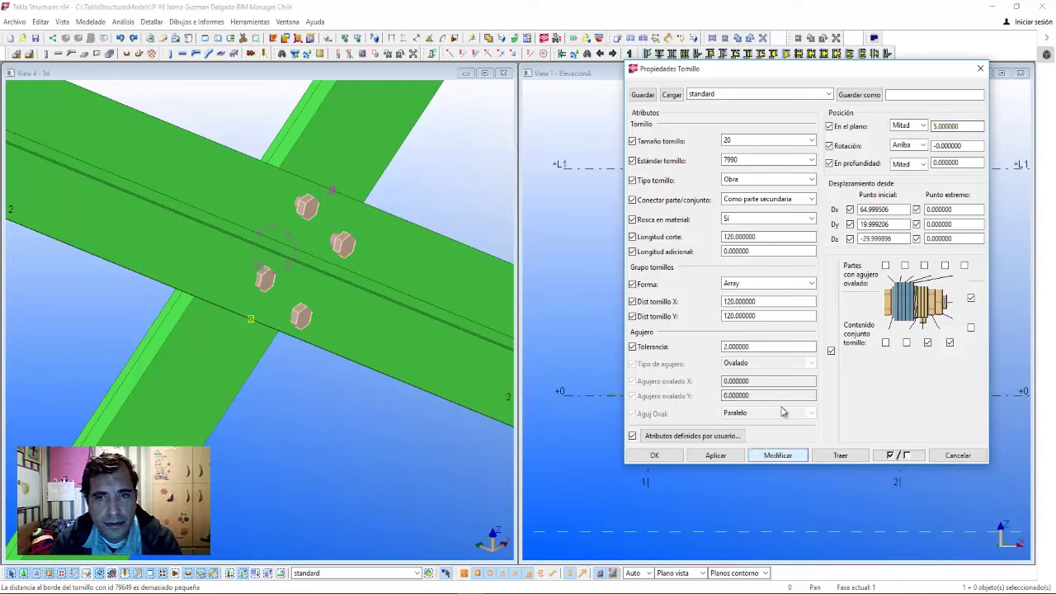
double_click(949, 125)
type("-10")
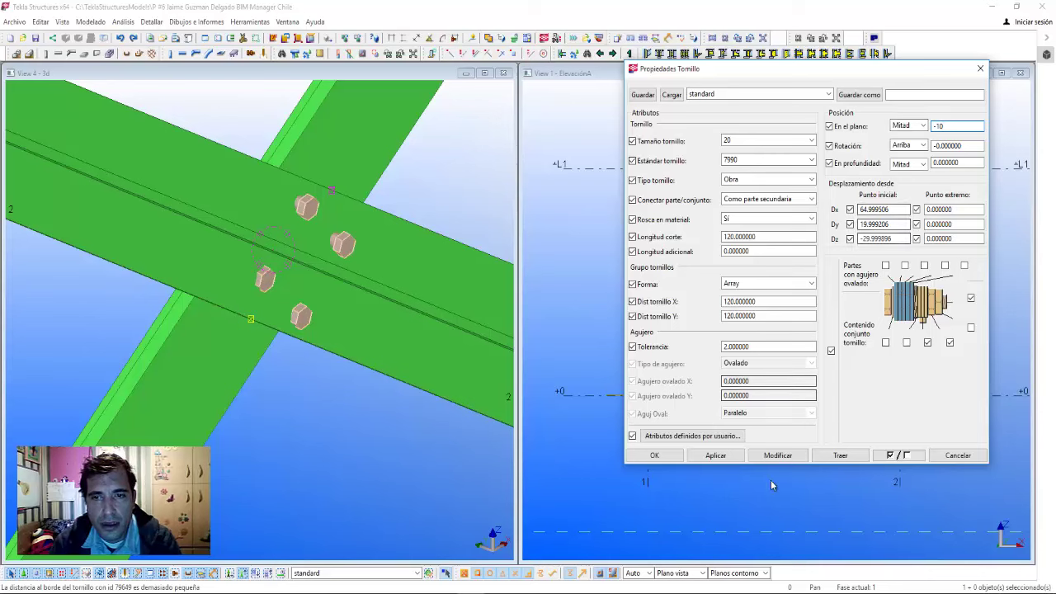
left_click(778, 455)
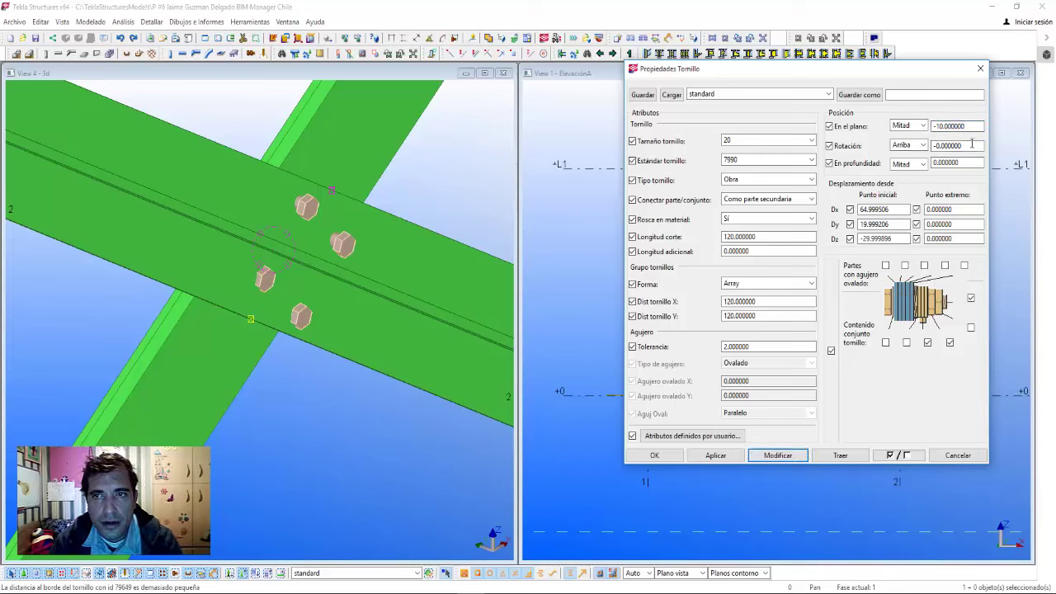
- Try rotation offsets of -1 and -2, settling on a rotation of 2
type("-1")
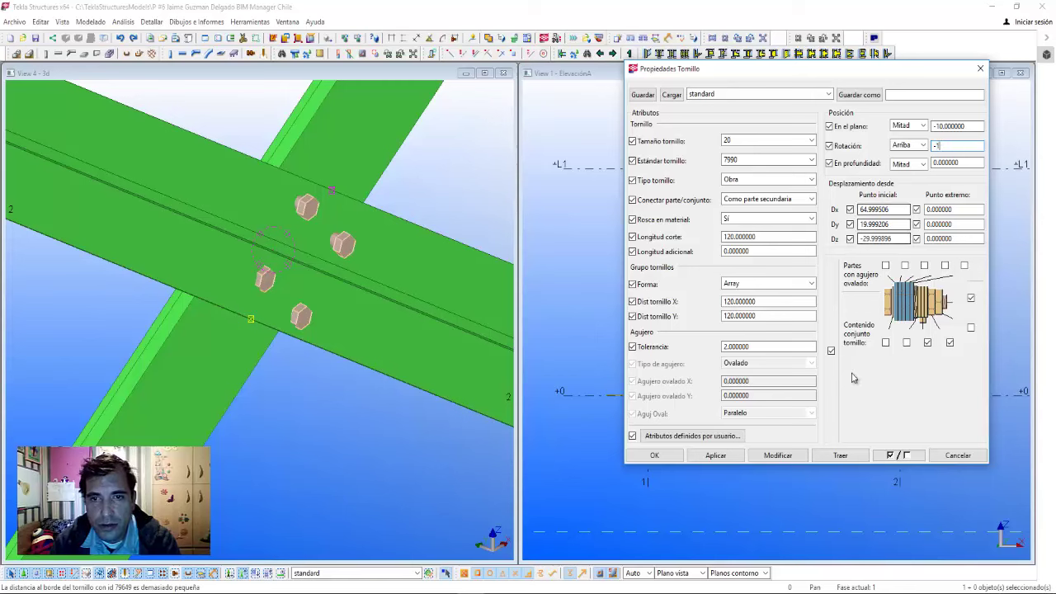
left_click(778, 455)
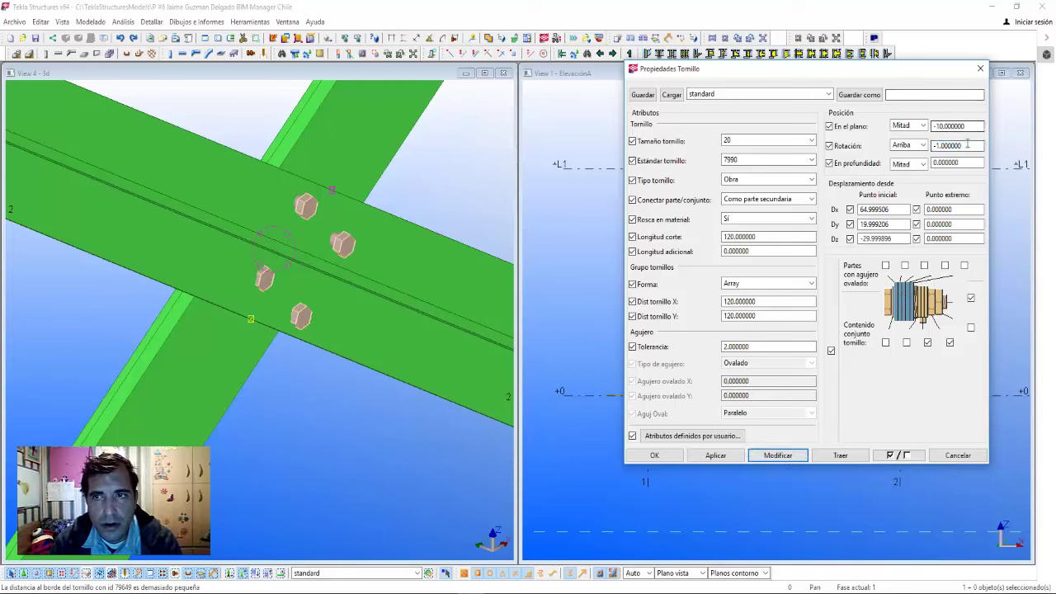
double_click(939, 145)
type("-2")
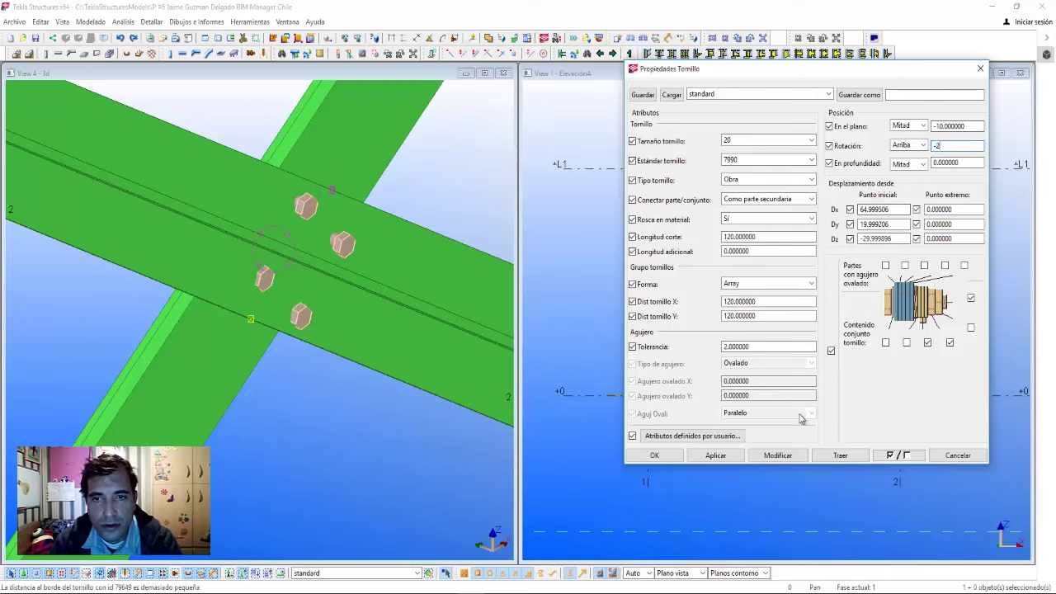
left_click(776, 456)
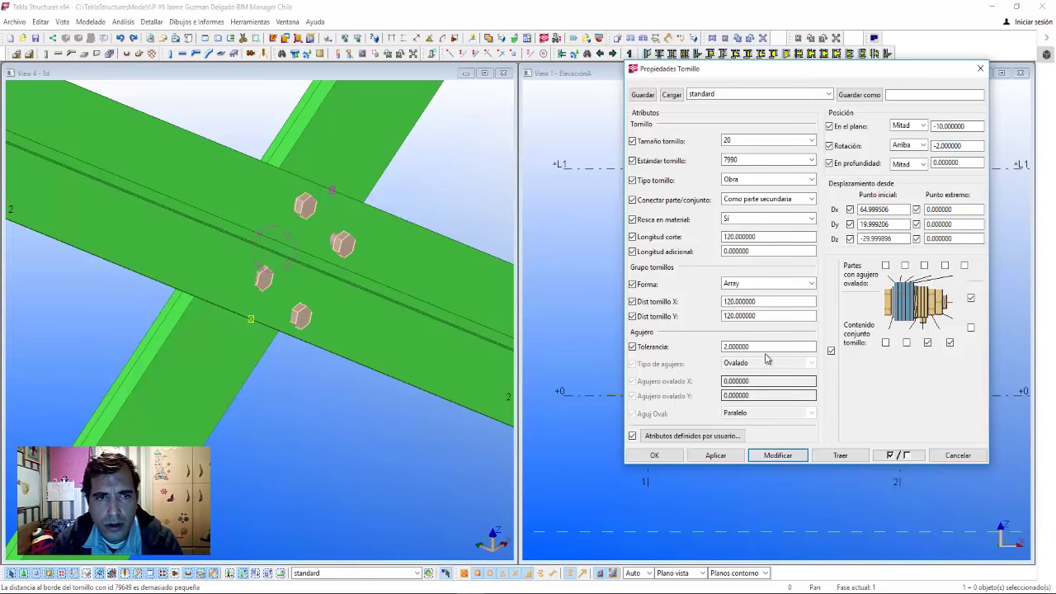
double_click(966, 146)
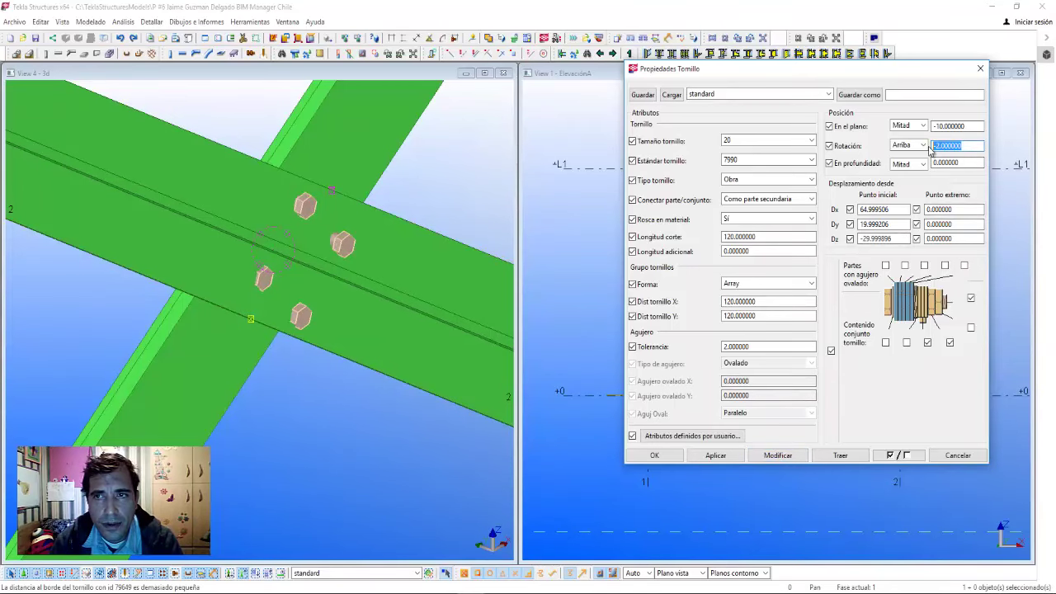
type("2")
left_click(764, 458)
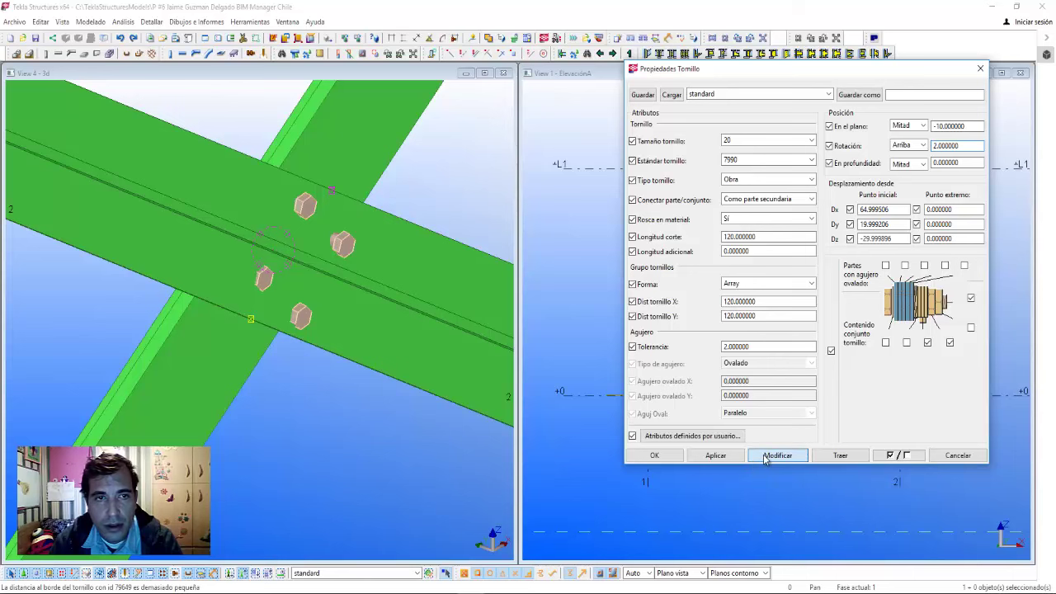
- Set the bolt rotation to Delante with a rotation of 90 and apply it
scroll(319, 300, "down", 5)
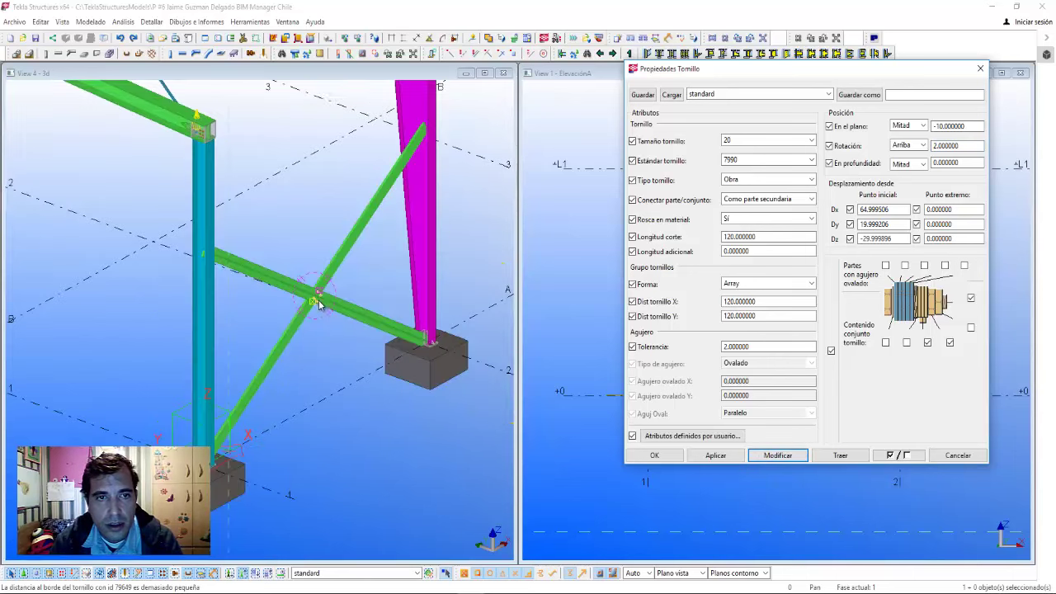
scroll(305, 298, "up", 2)
scroll(305, 298, "up", 2)
scroll(326, 306, "up", 2)
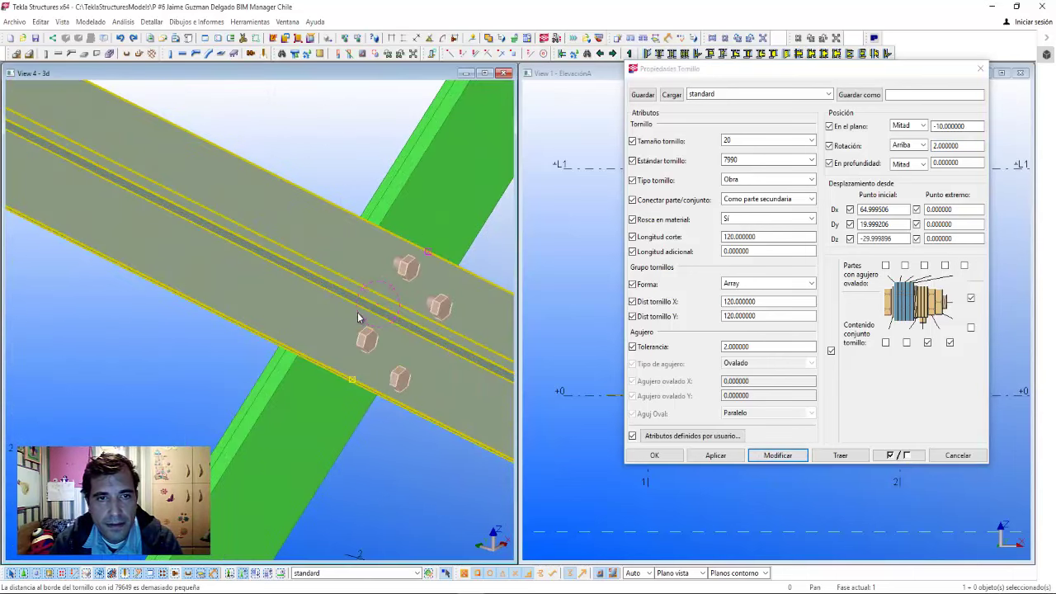
scroll(357, 312, "up", 1)
scroll(357, 312, "up", 1)
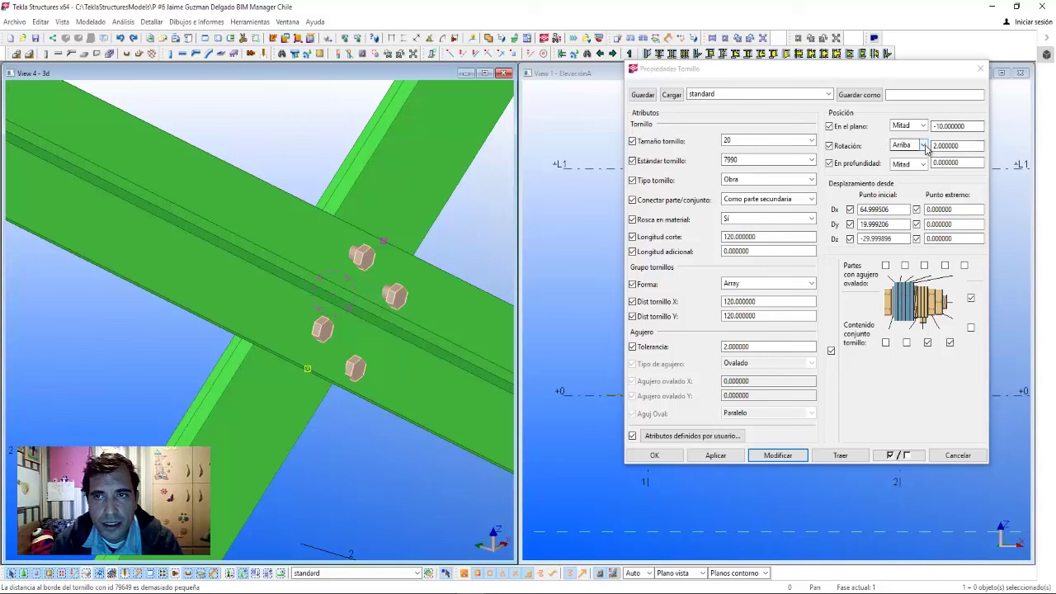
left_click(924, 145)
left_click(903, 157)
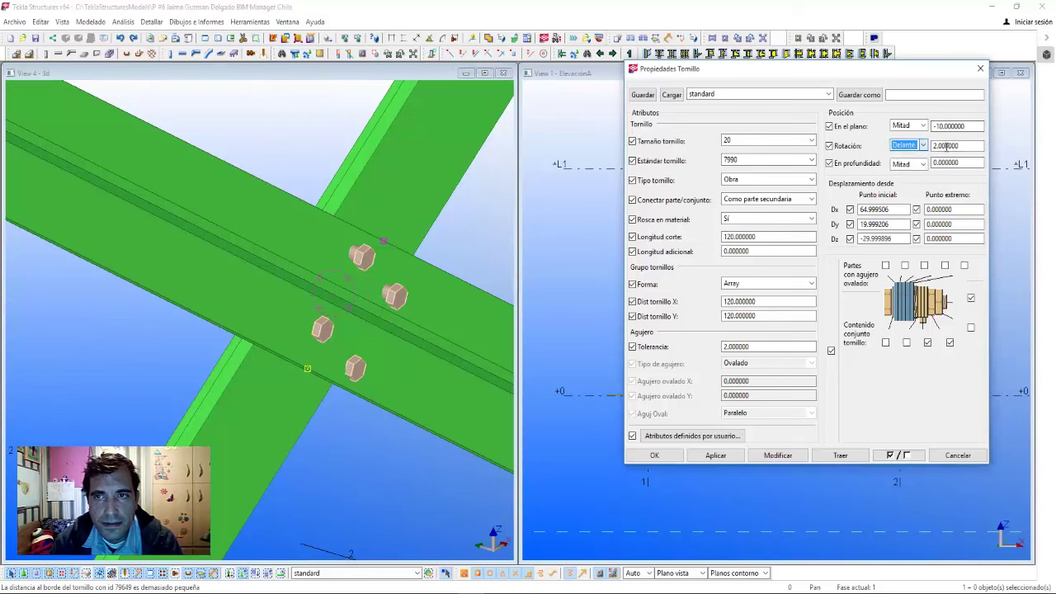
left_click(778, 456)
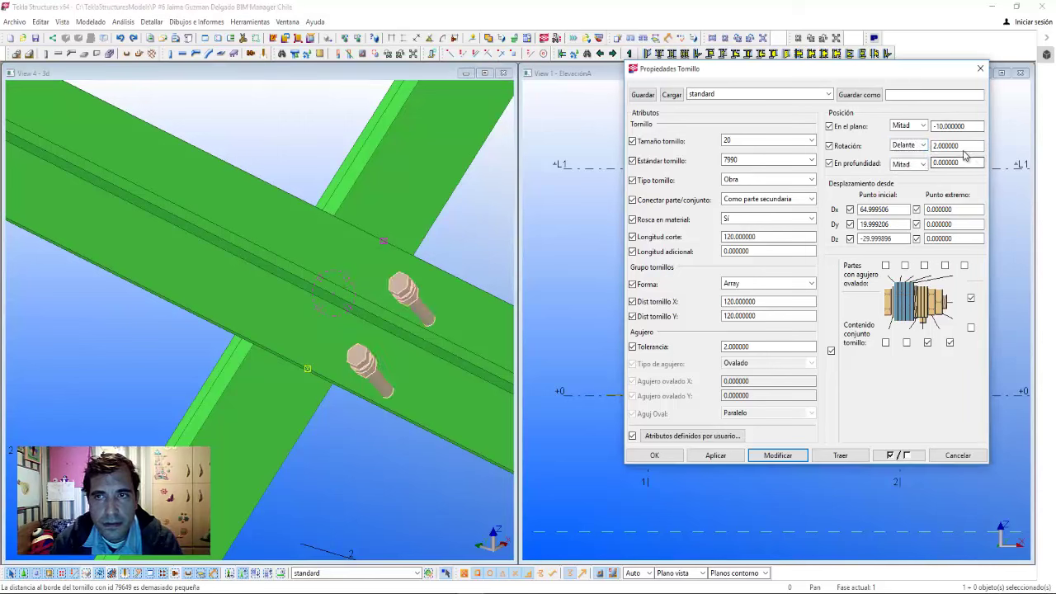
left_click_drag(964, 144, 908, 145)
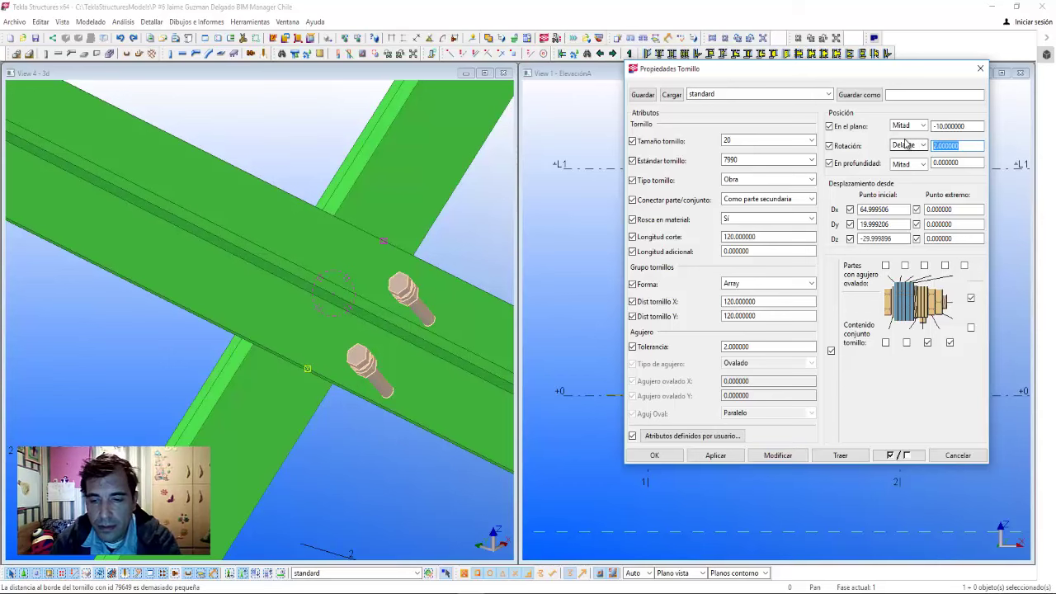
type("90")
left_click(778, 455)
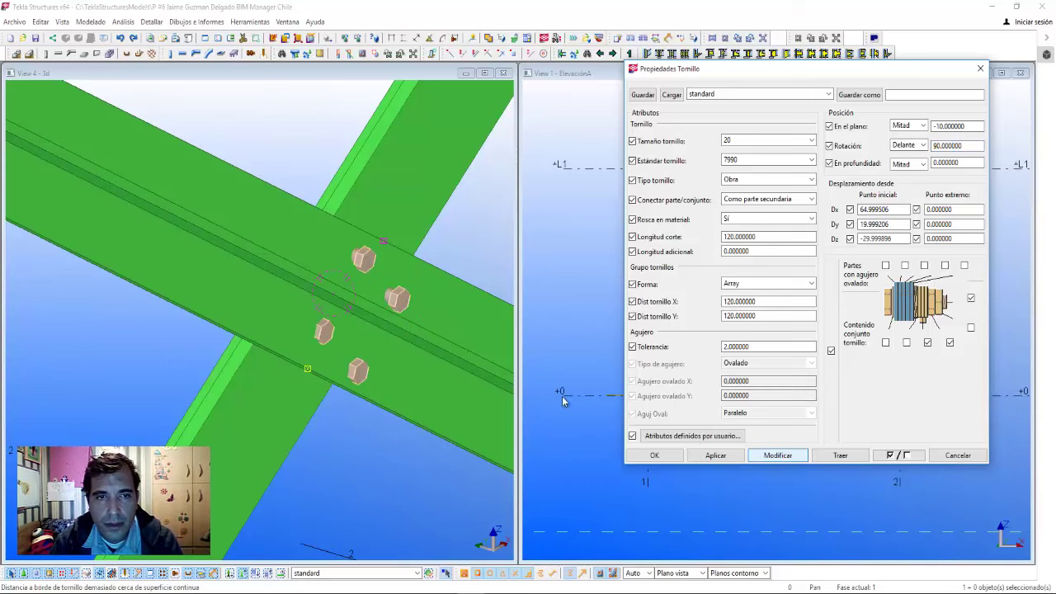
- Reset the bolt group's in-plane offset (En el plano) to 0
middle_click_drag(384, 370, 363, 364)
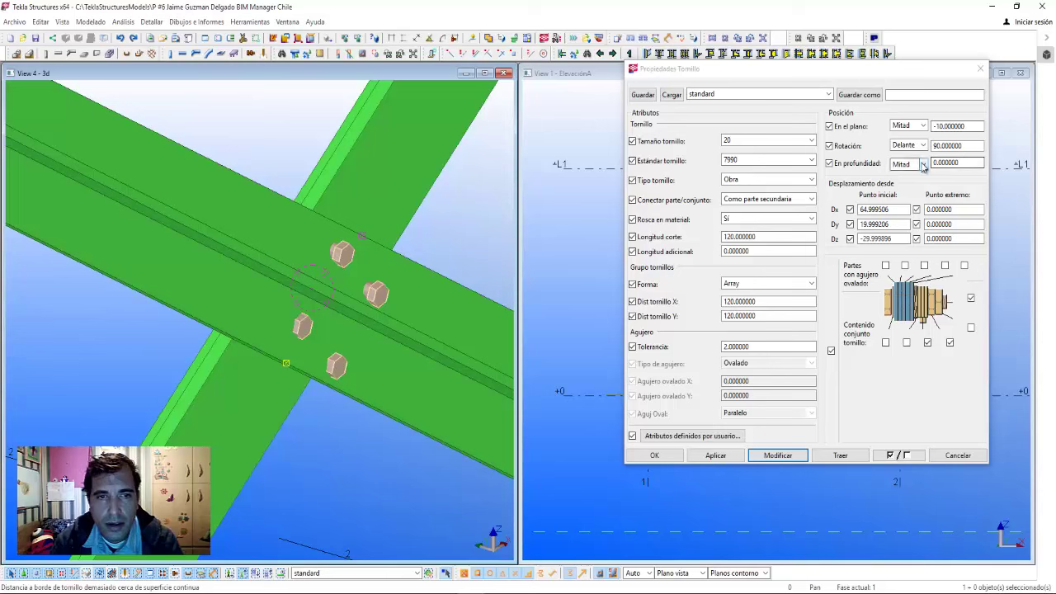
left_click_drag(967, 125, 891, 125)
type("0")
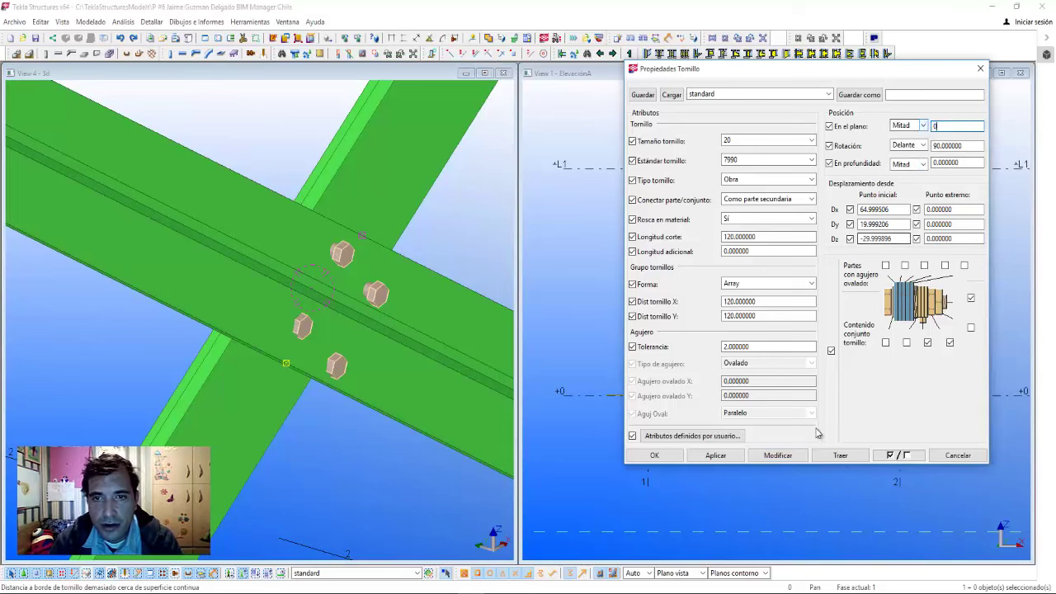
left_click(788, 454)
- Set the bolt spacing Dist tornillo X and Y to 100
left_click(956, 163)
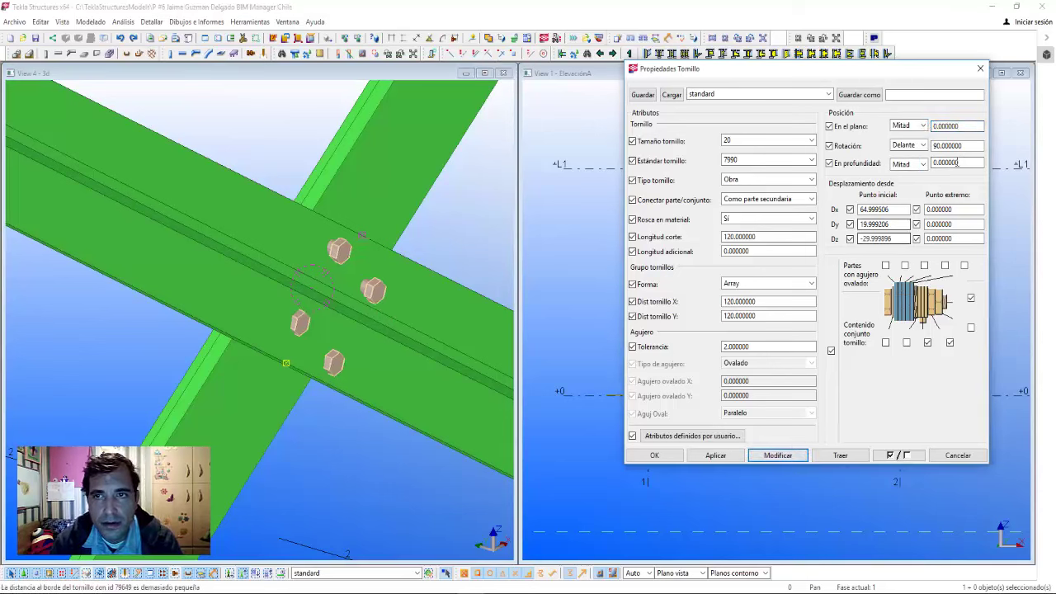
double_click(970, 163)
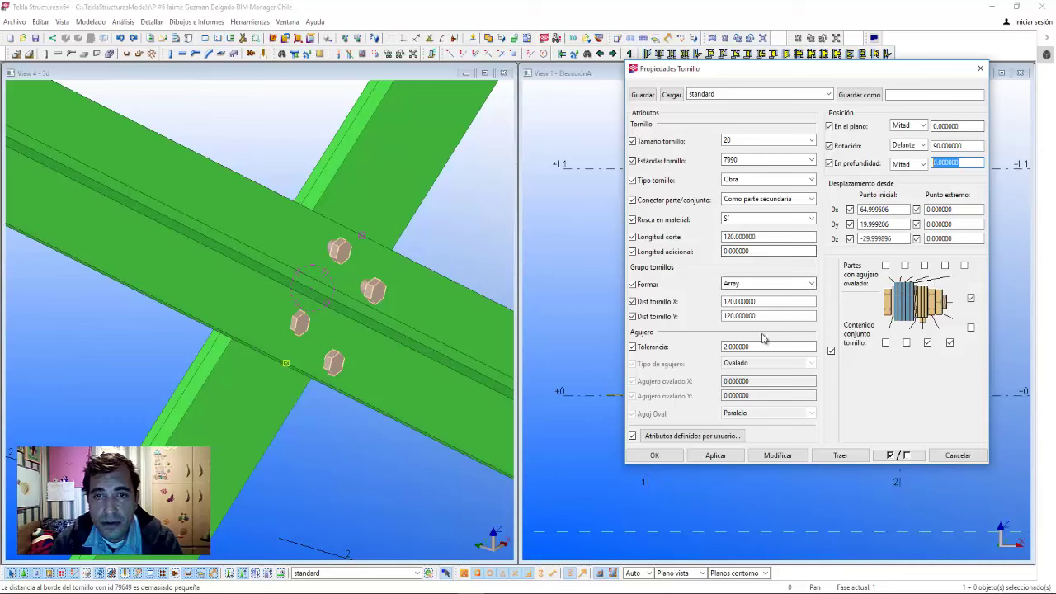
left_click_drag(770, 301, 680, 302)
type("100")
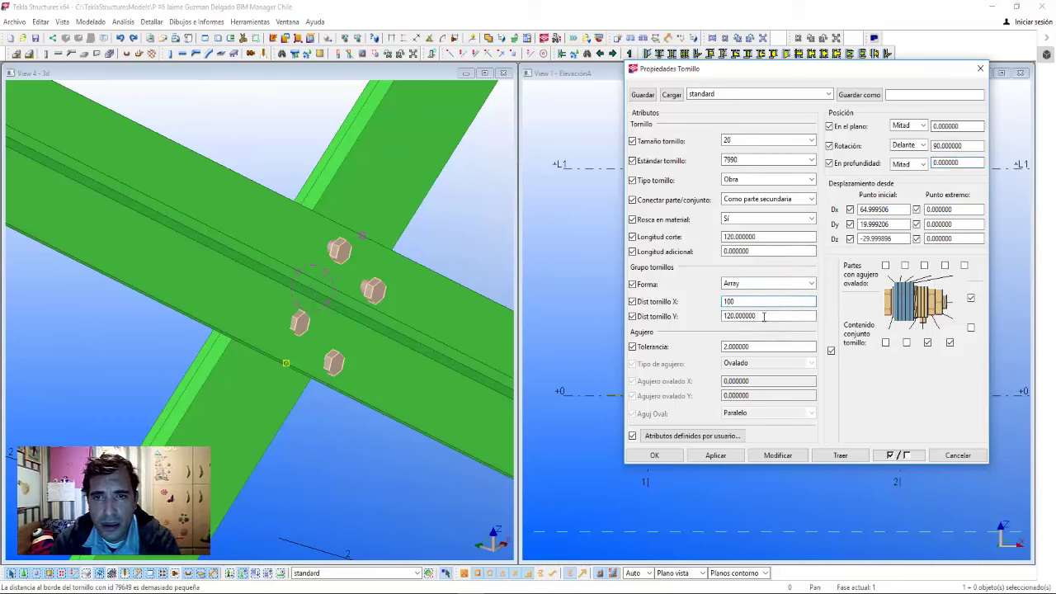
key("Tab")
type("100")
left_click(777, 456)
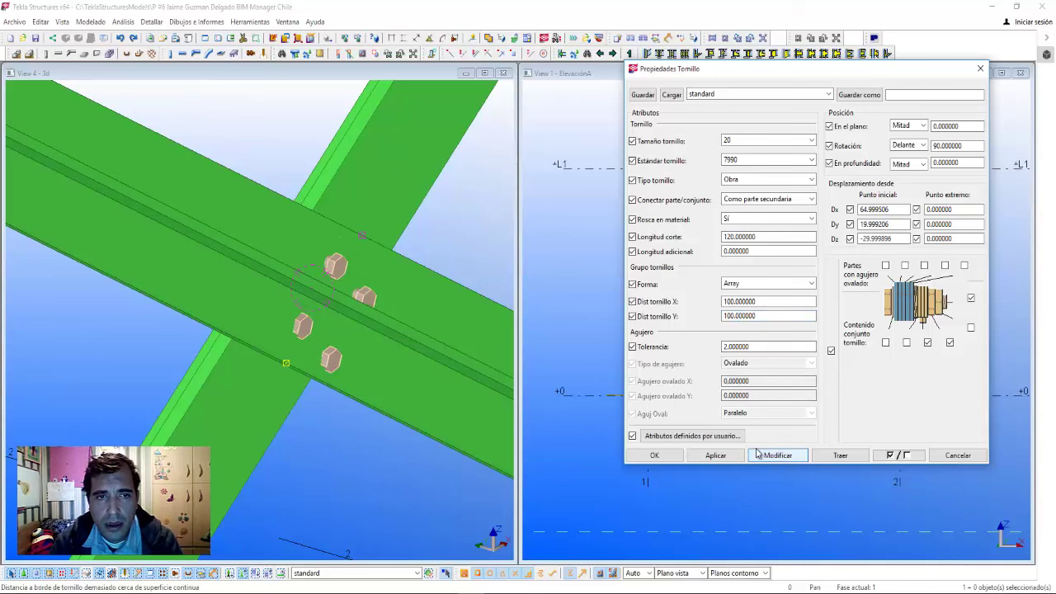
- Shift the brace's bolt group 25 in plane (En el plano)
left_click(352, 334)
scroll(352, 334, "up", 3)
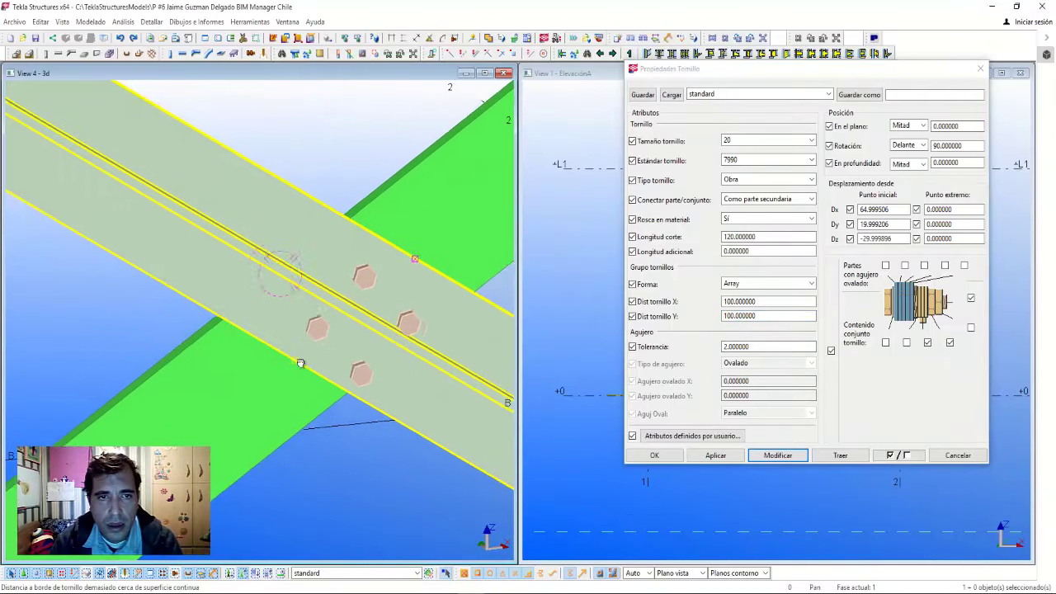
middle_click_drag(323, 330, 214, 338, "ctrl")
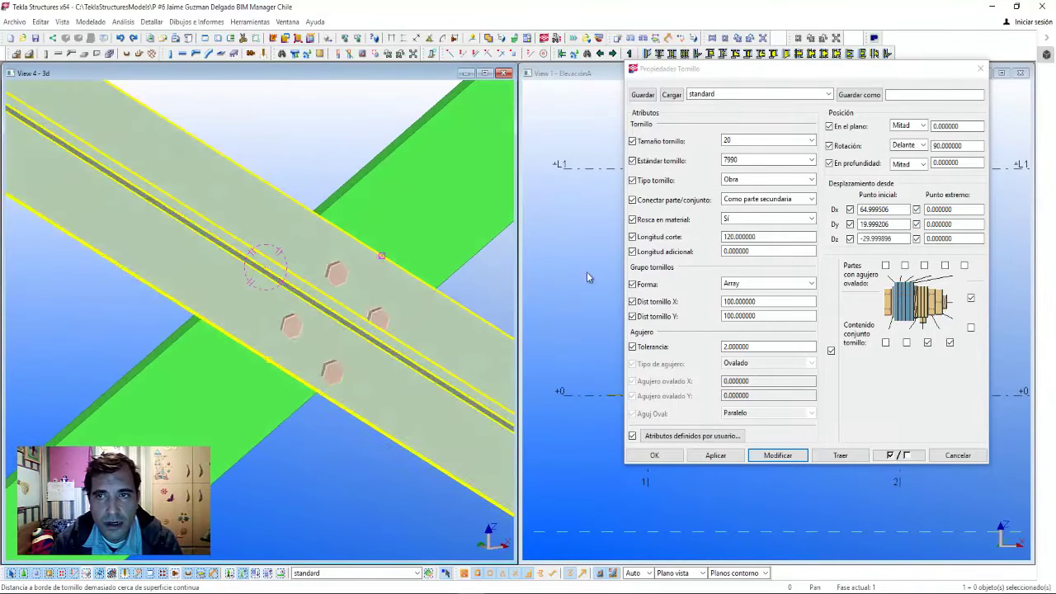
left_click(941, 126)
type("25.000000")
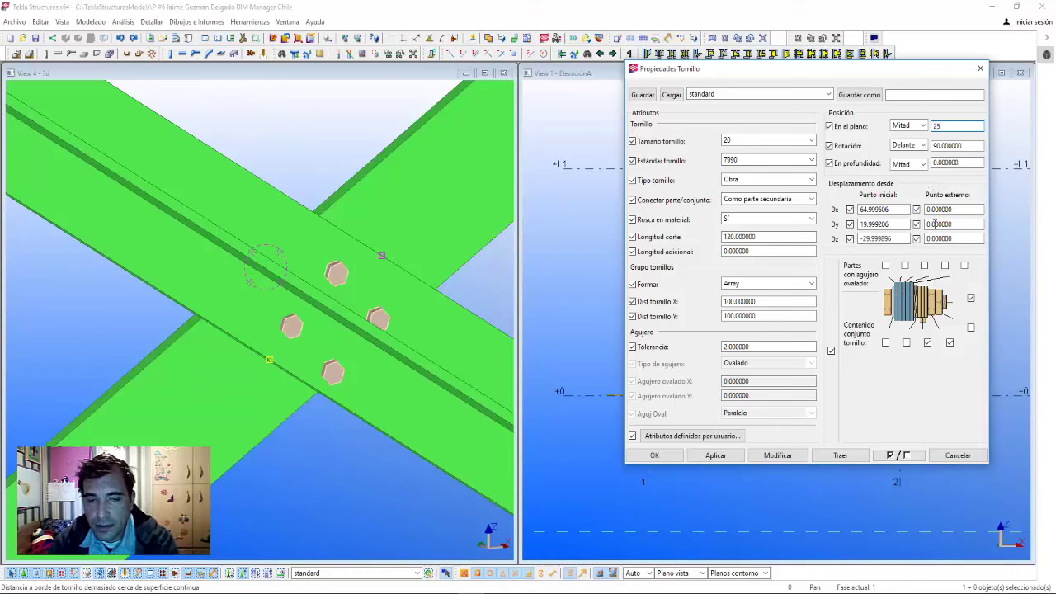
left_click(778, 456)
- Zoom out and bring up PowerPoint slide 23 on the component 49 bracing connection
mouse_move(330, 360)
middle_mouse_down("ctrl")
mouse_move(234, 315)
mouse_move(384, 322)
mouse_move(213, 357)
mouse_move(287, 302)
mouse_move(360, 302)
mouse_move(153, 303)
mouse_move(342, 445)
mouse_move(303, 413)
middle_mouse_up("ctrl")
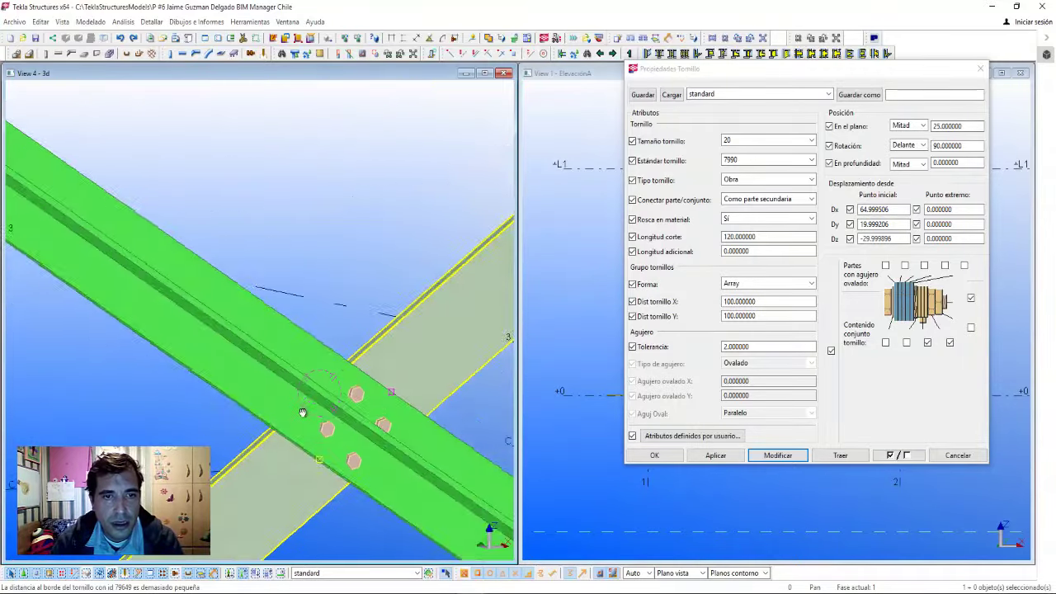
scroll(302, 412, "down", 3)
scroll(299, 330, "down", 3)
scroll(299, 330, "down", 2)
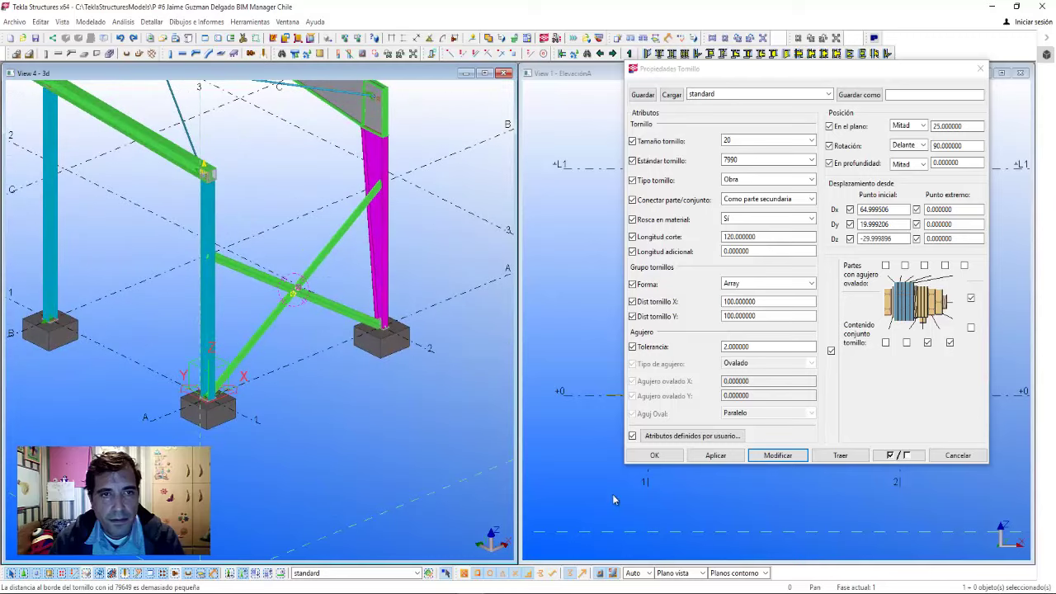
left_click(879, 553)
scroll(744, 366, "down", 1)
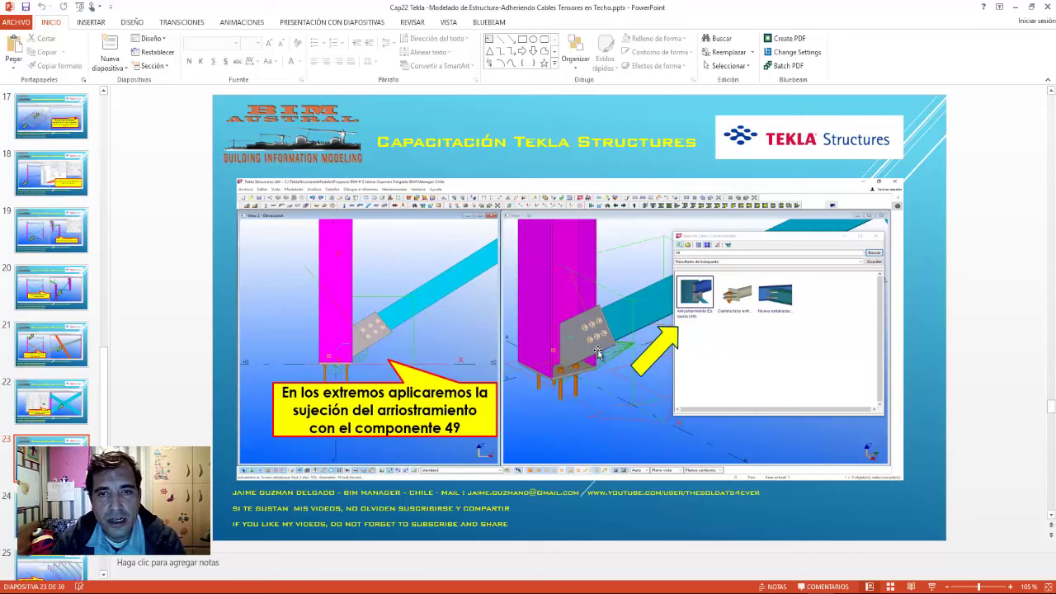
- Read slide 24 on applying the rule to all 4 ends, then return to Tekla
scroll(599, 353, "down", 1)
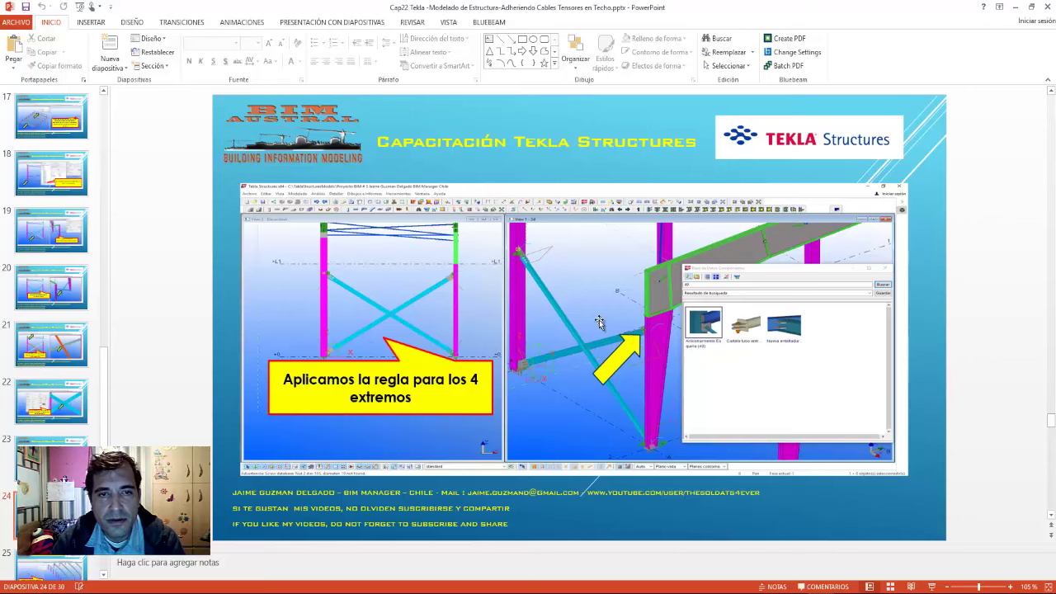
left_click(1016, 5)
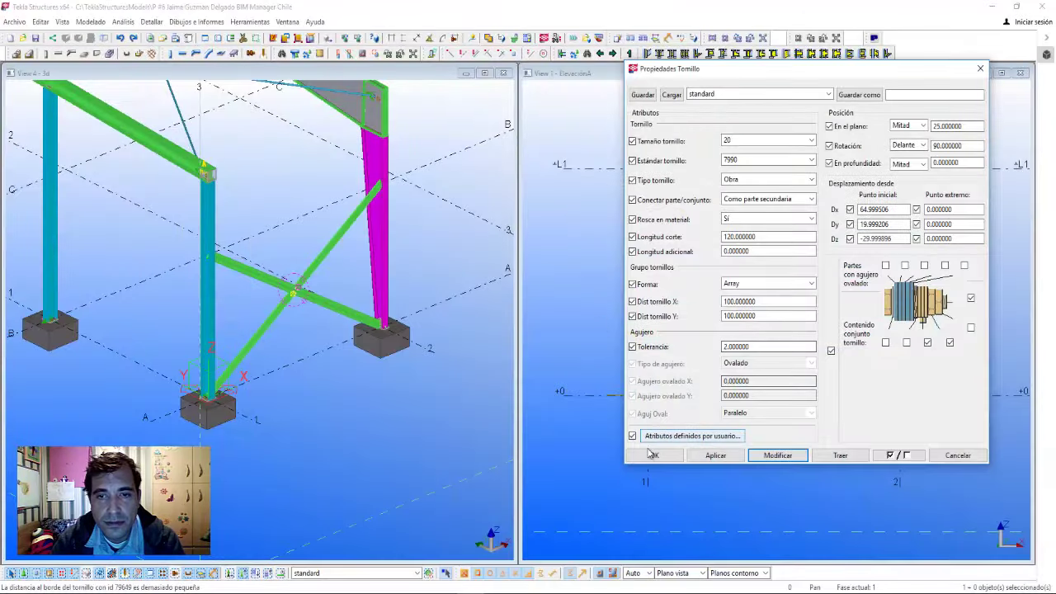
- Close Bolt Properties and search the component catalog for 49
left_click(652, 450)
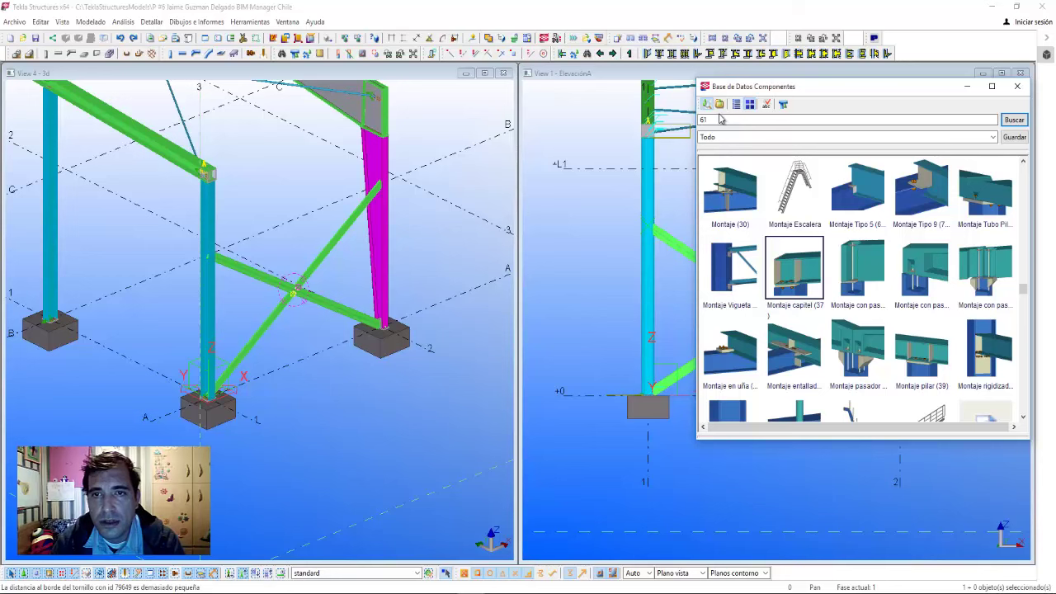
type("49")
key("Return")
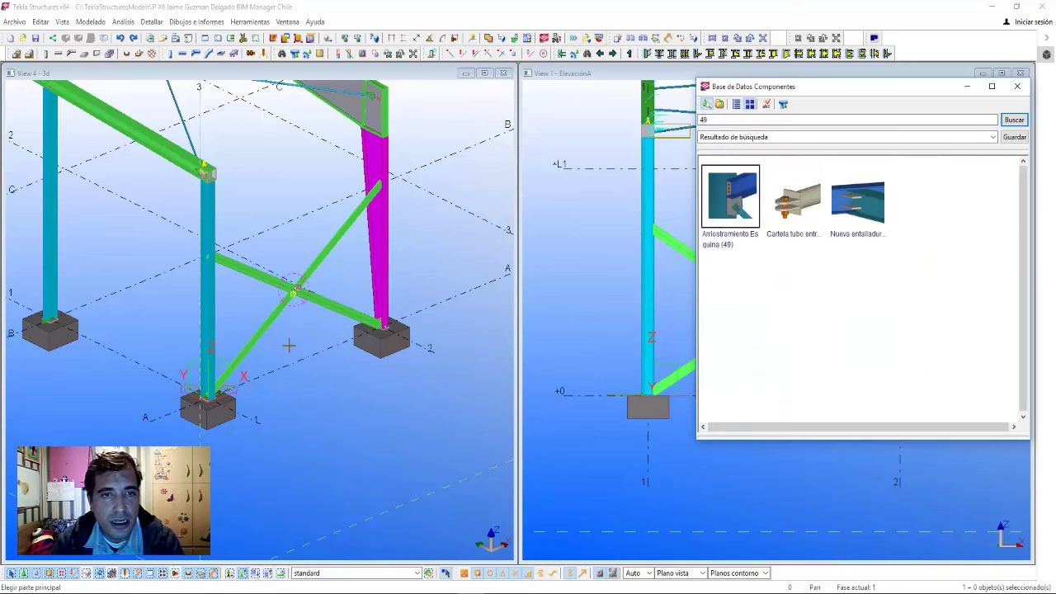
- Apply the Arriostramiento Esquina (49) connection with the column at the footing as main part
scroll(313, 345, "up", 5)
middle_click_drag(356, 342, 242, 355)
scroll(321, 342, "up", 2)
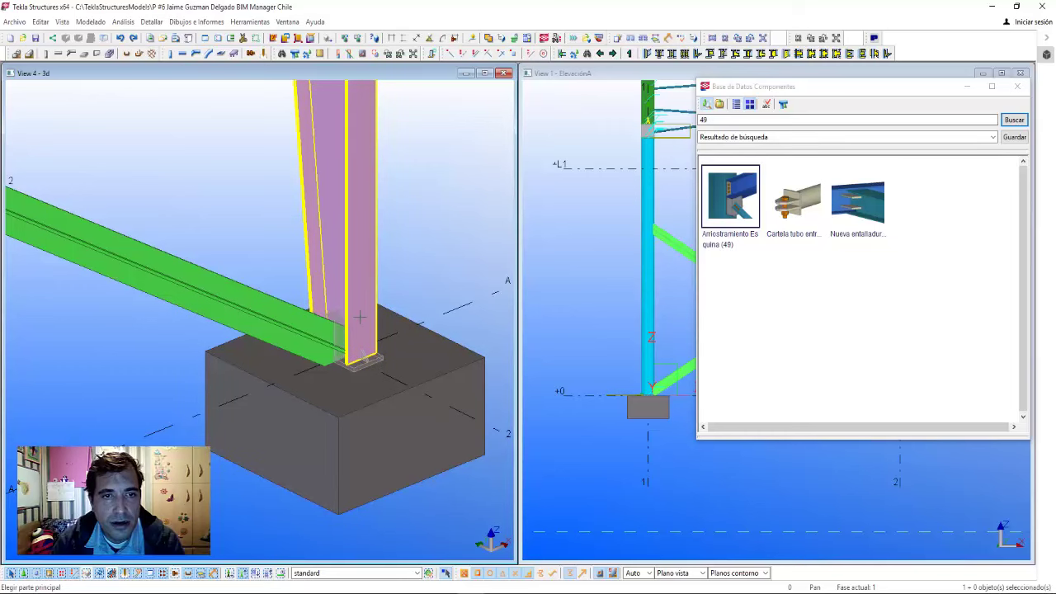
left_click(359, 316)
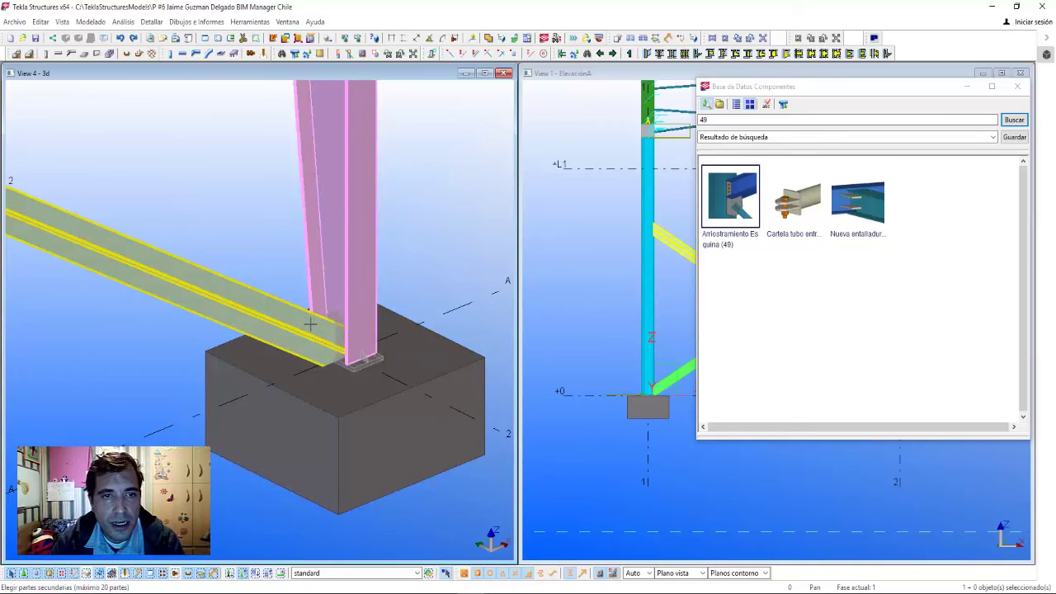
middle_click(279, 245)
scroll(325, 353, "up", 3)
scroll(325, 354, "up", 2)
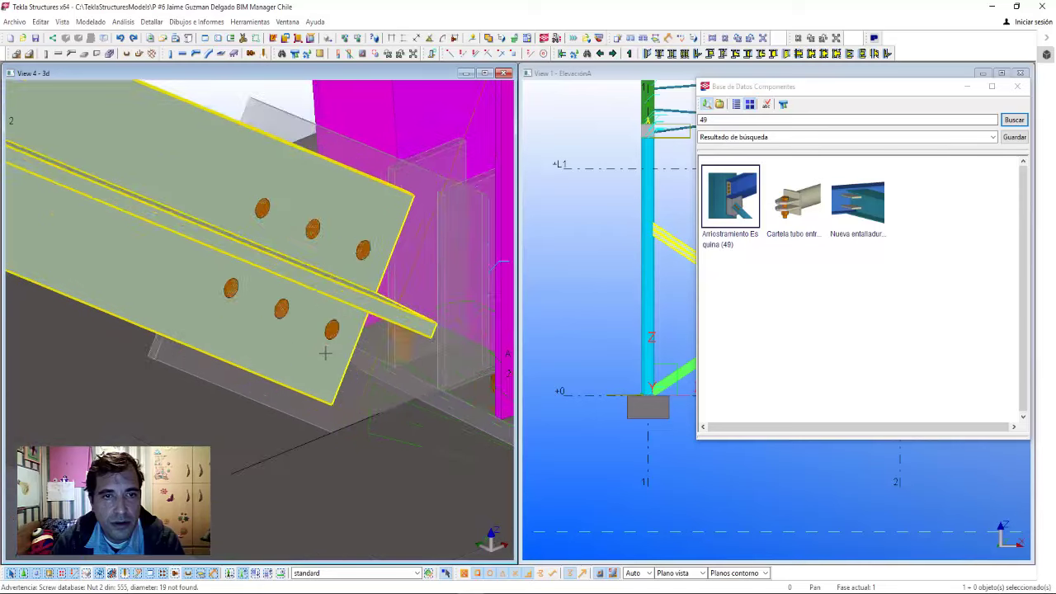
scroll(325, 353, "down", 2)
scroll(325, 354, "down", 1)
scroll(361, 237, "down", 1)
scroll(360, 238, "down", 1)
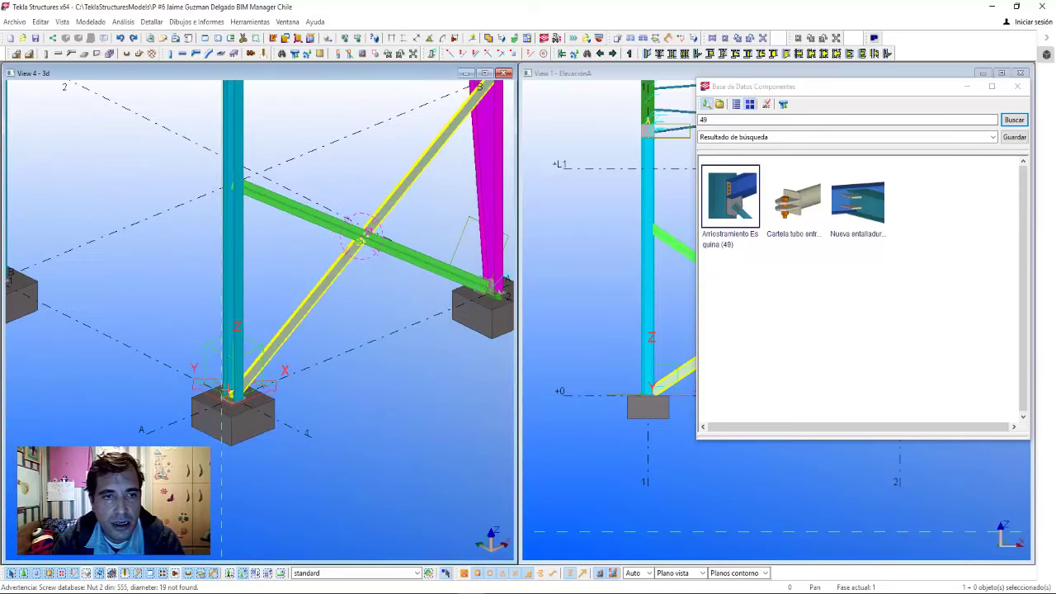
scroll(248, 363, "up", 2)
scroll(248, 355, "up", 2)
scroll(254, 341, "up", 2)
scroll(254, 341, "up", 1)
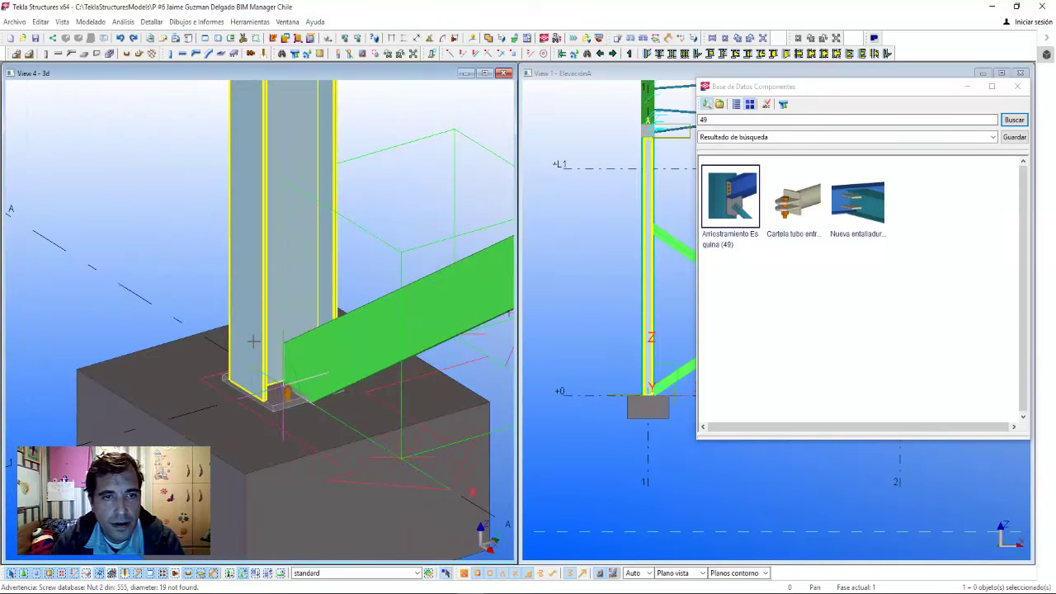
- Select the brace at the column base and cancel the active picking command
left_click(309, 336)
scroll(190, 355, "down", 1)
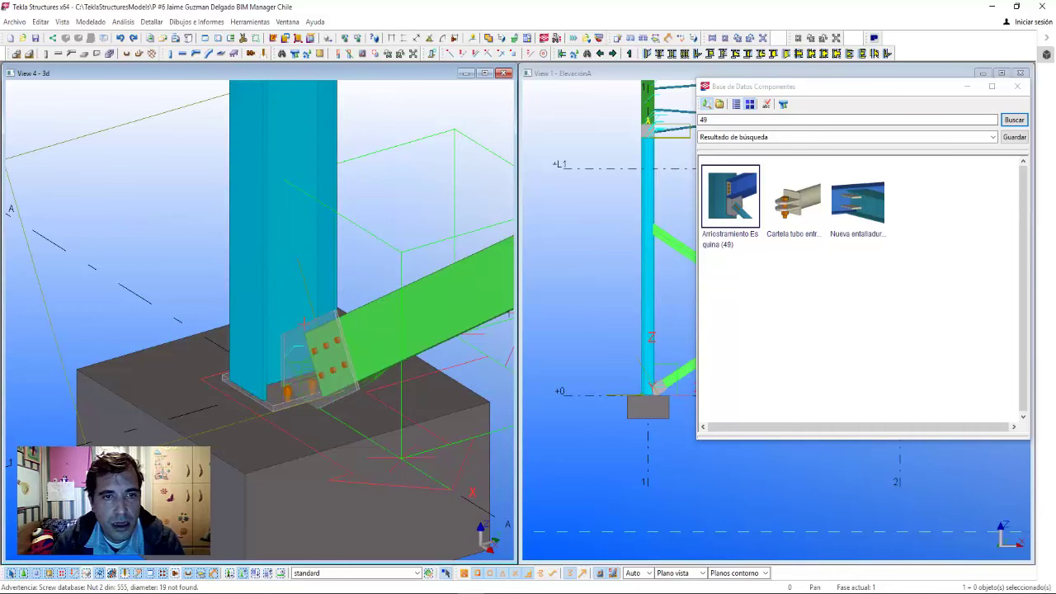
scroll(132, 326, "down", 1)
scroll(125, 320, "down", 2)
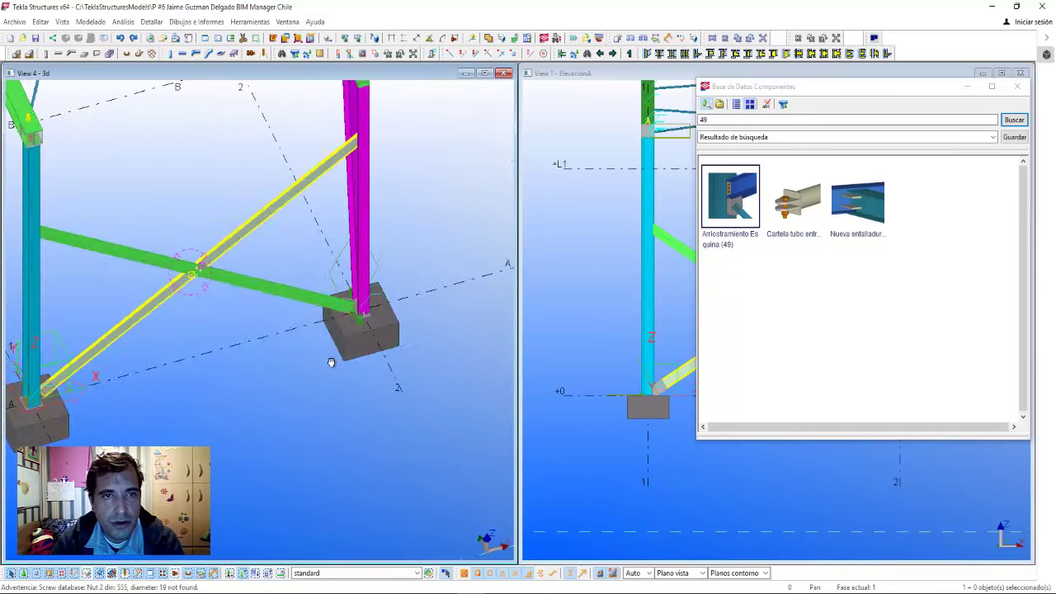
middle_click_drag(125, 320, 346, 309, "ctrl")
scroll(347, 259, "up", 2)
scroll(344, 239, "up", 2)
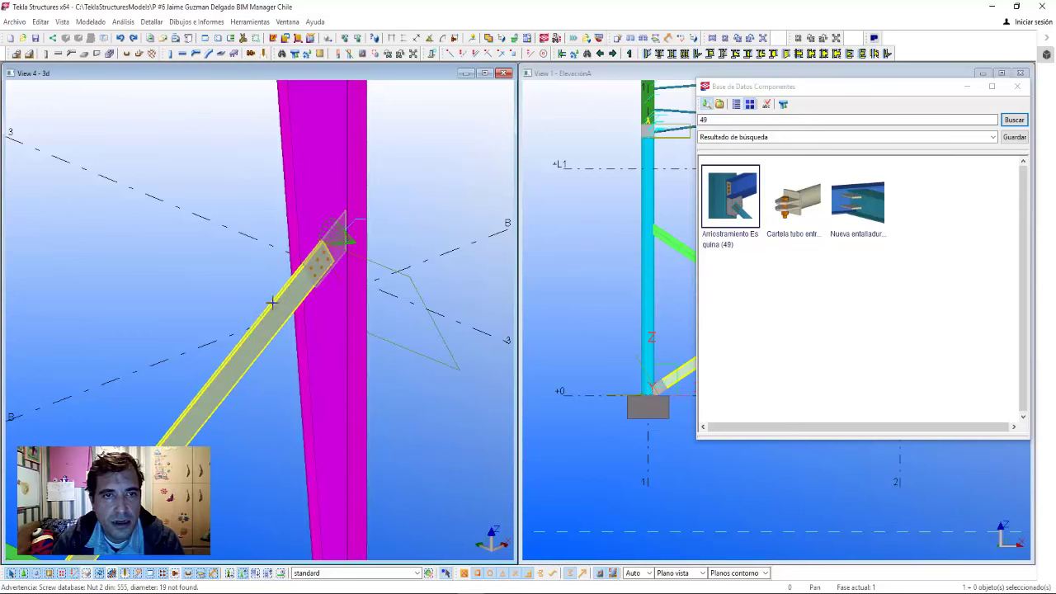
scroll(264, 314, "down", 2)
scroll(224, 353, "down", 2)
scroll(224, 353, "up", 2)
scroll(231, 289, "up", 3)
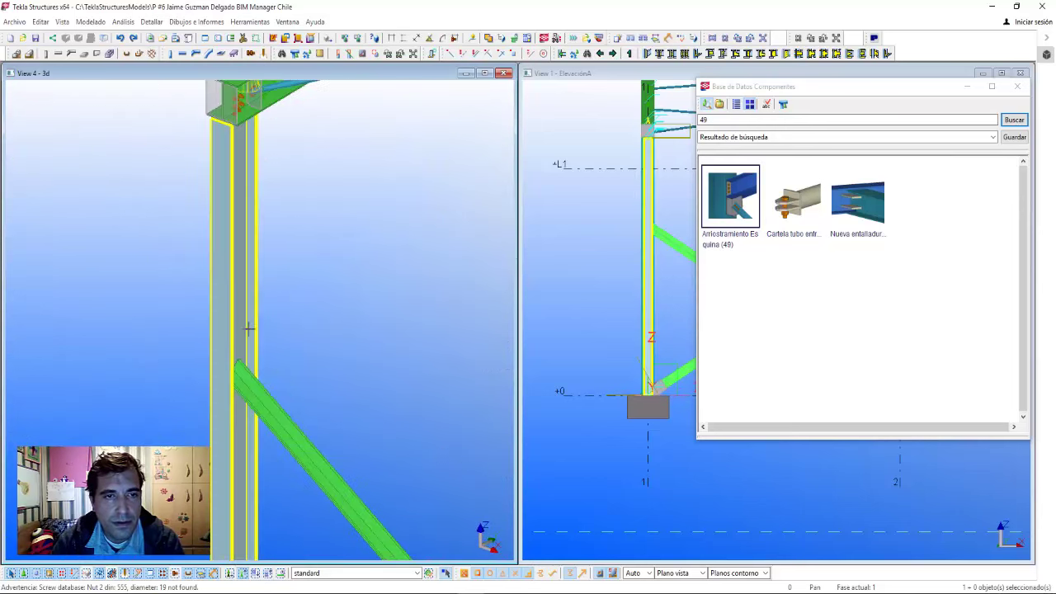
right_click(319, 394)
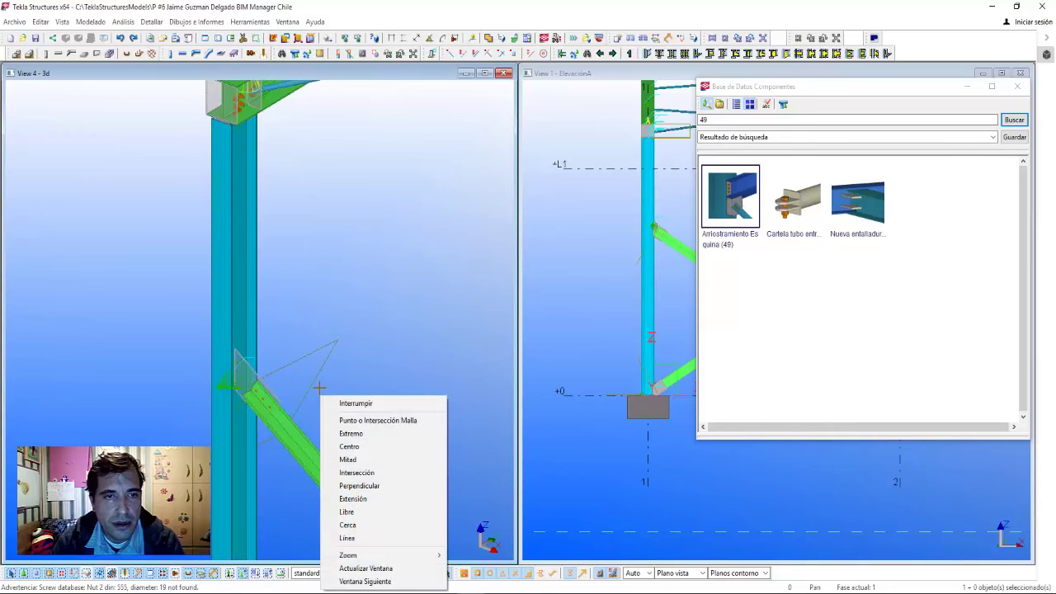
right_click(361, 228)
left_click(377, 239)
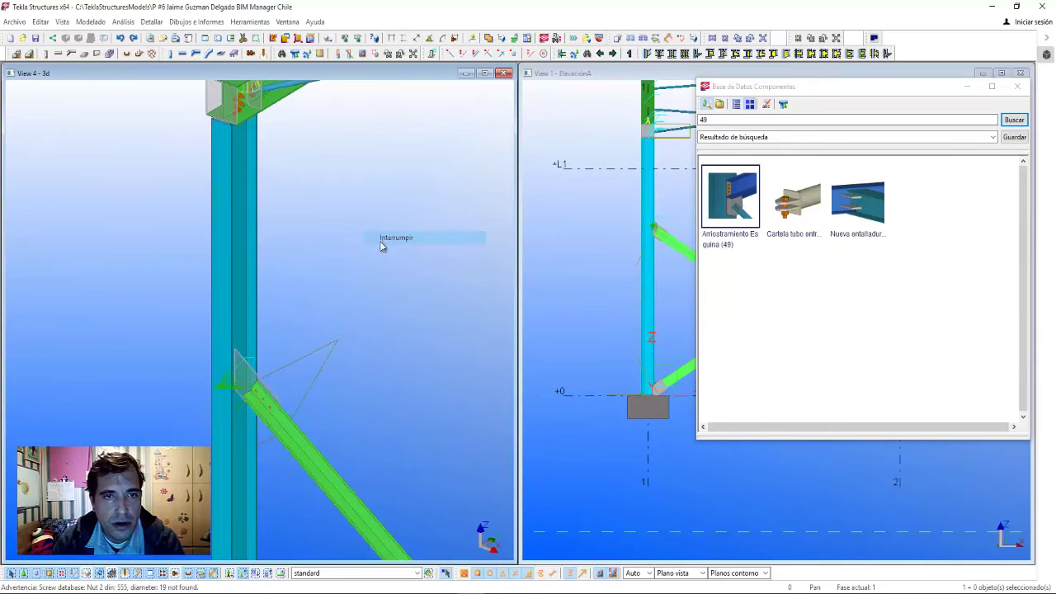
scroll(352, 319, "down", 1)
middle_click_drag(351, 319, 421, 425)
scroll(421, 425, "up", 2)
scroll(328, 401, "up", 1)
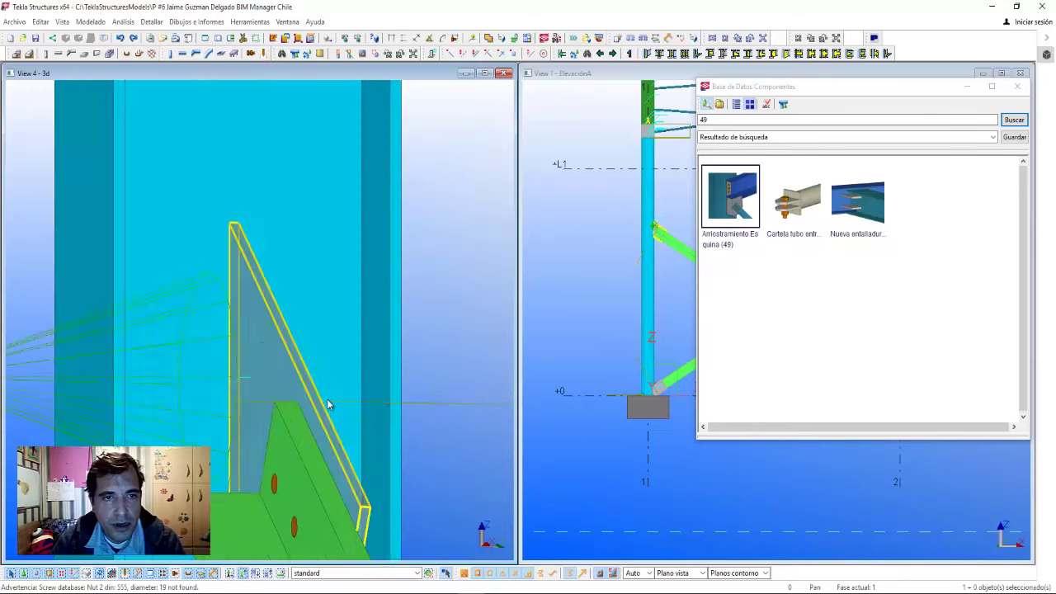
scroll(328, 401, "down", 2)
middle_click_drag(300, 346, 208, 254)
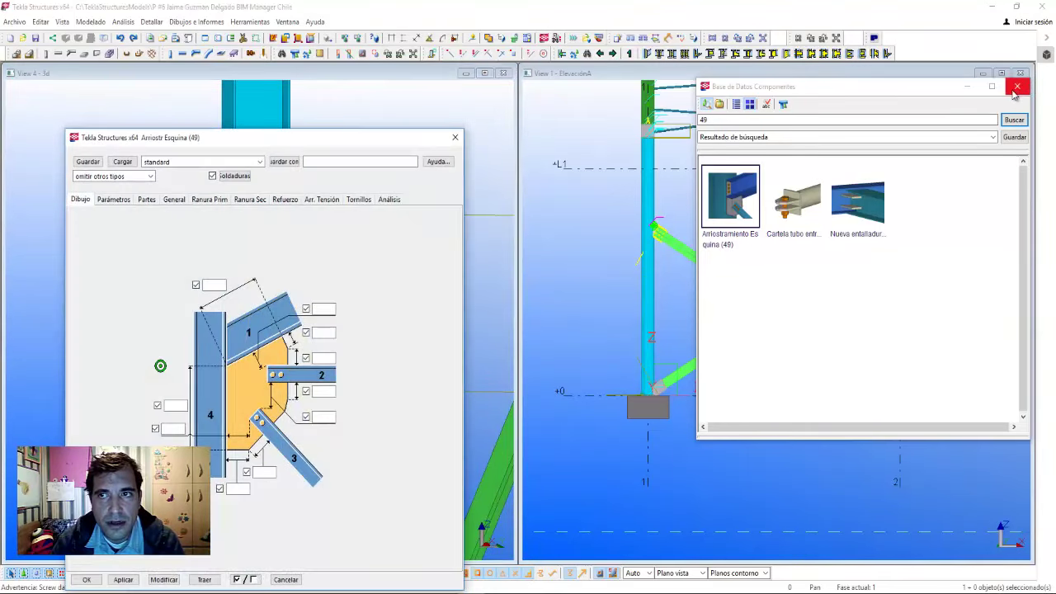
- Set the corner-bracing bolt size (Tamaño tornillo) to 20 and apply it to the connection
left_click(1017, 87)
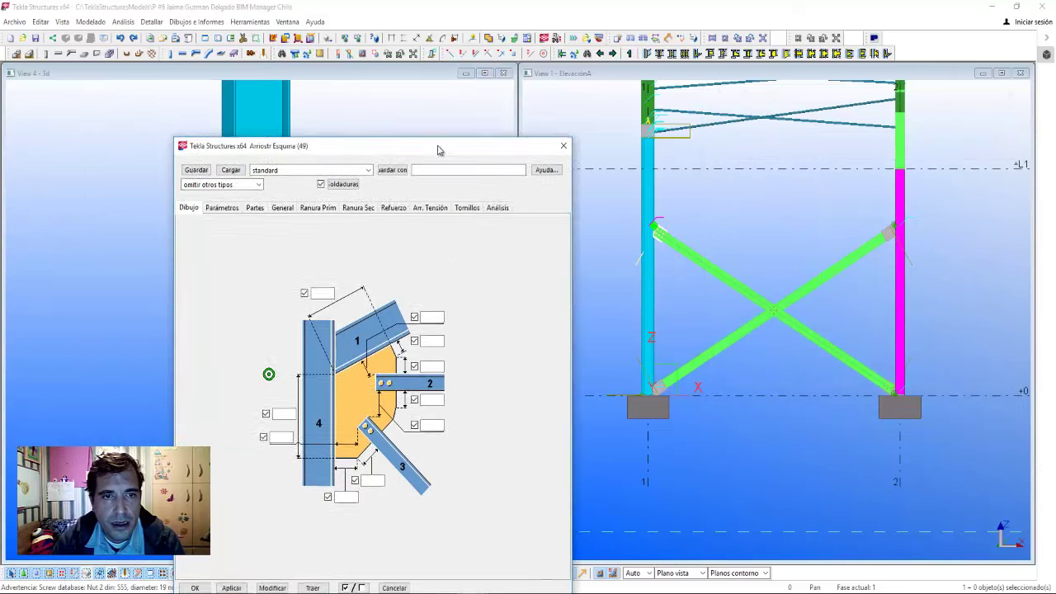
left_click_drag(256, 137, 607, 47)
left_click(673, 109)
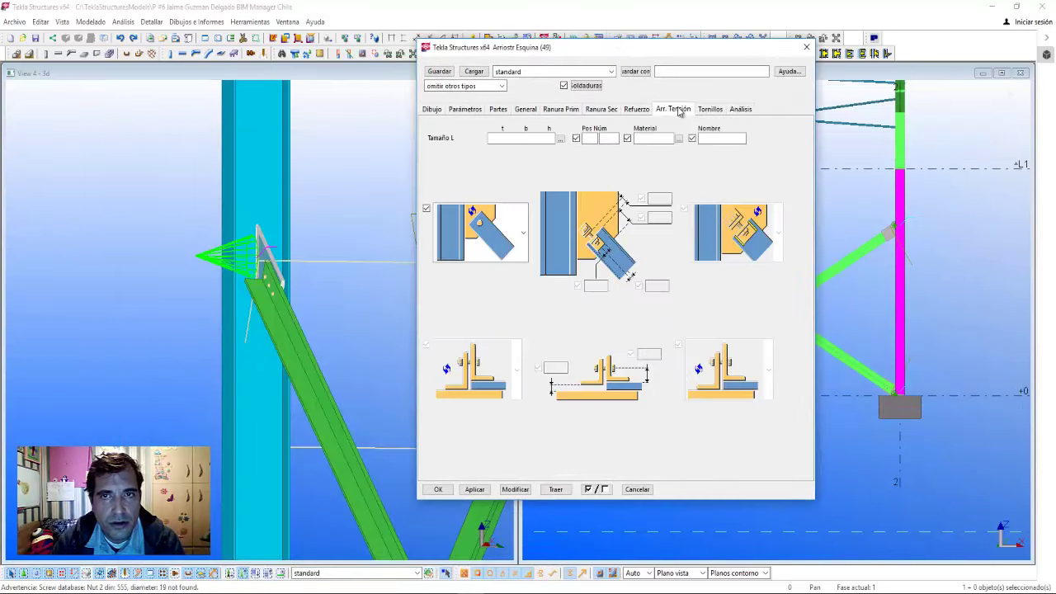
left_click(709, 109)
left_click(517, 130)
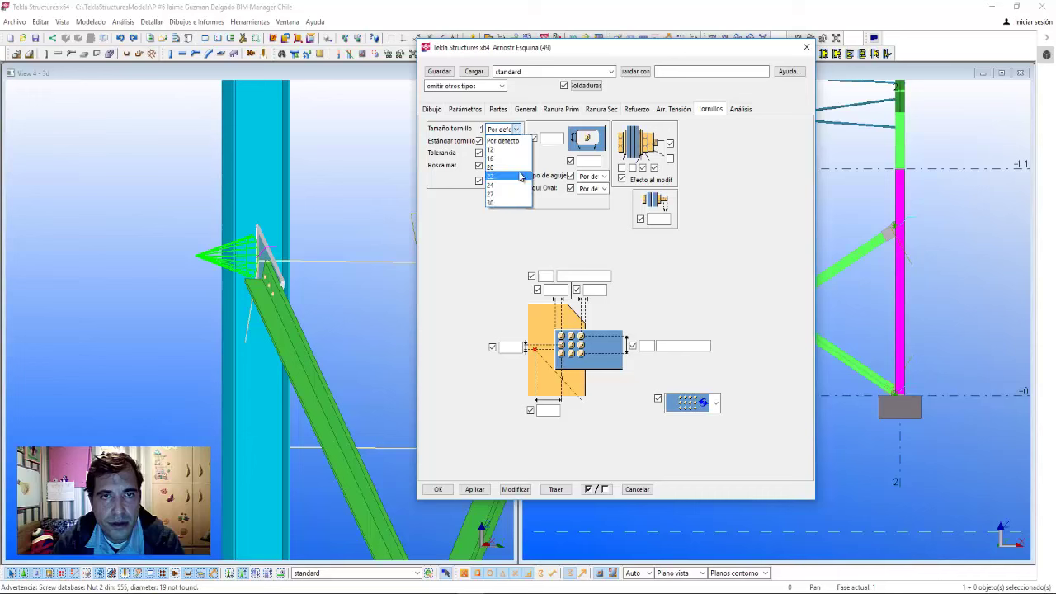
left_click(504, 167)
left_click(515, 490)
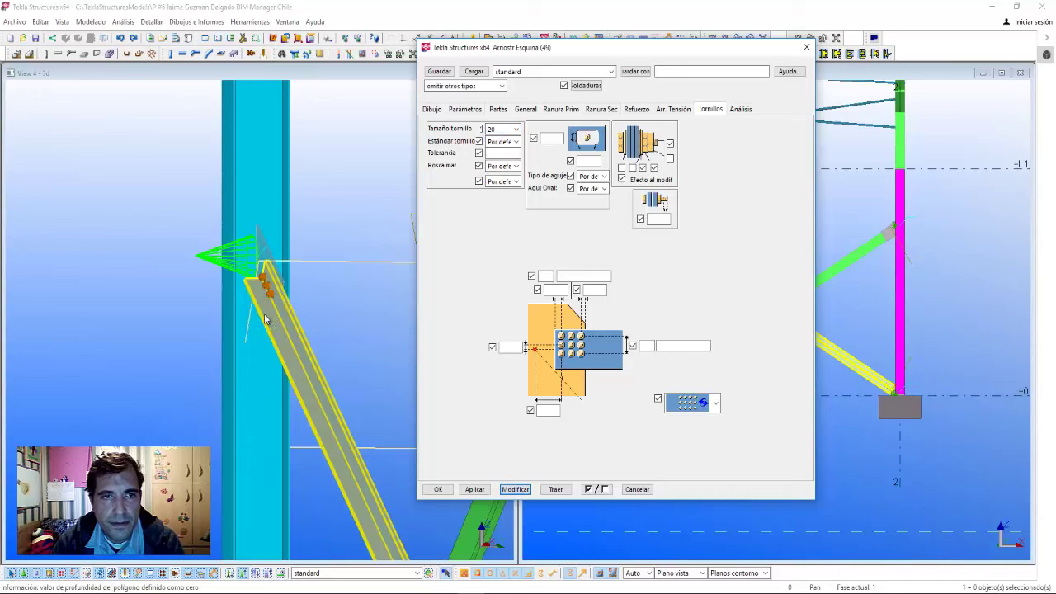
- Apply the 20 mm bolt settings to the other brace-end and brace-to-column connections
scroll(256, 248, "up", 3)
scroll(205, 232, "down", 5)
scroll(204, 232, "down", 2)
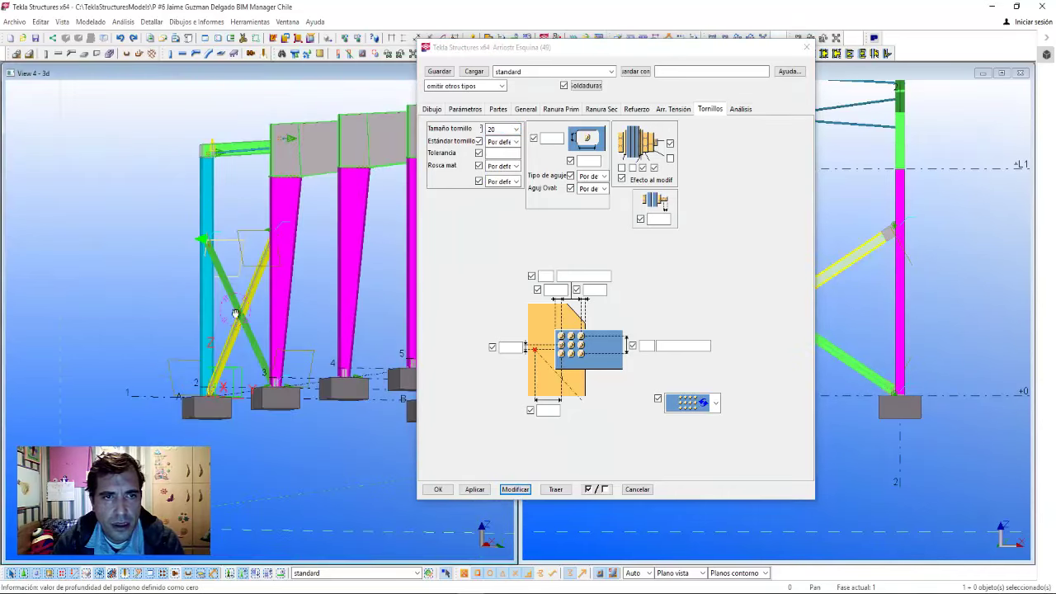
scroll(190, 272, "up", 2)
scroll(186, 279, "up", 2)
scroll(183, 281, "up", 2)
scroll(183, 281, "up", 2)
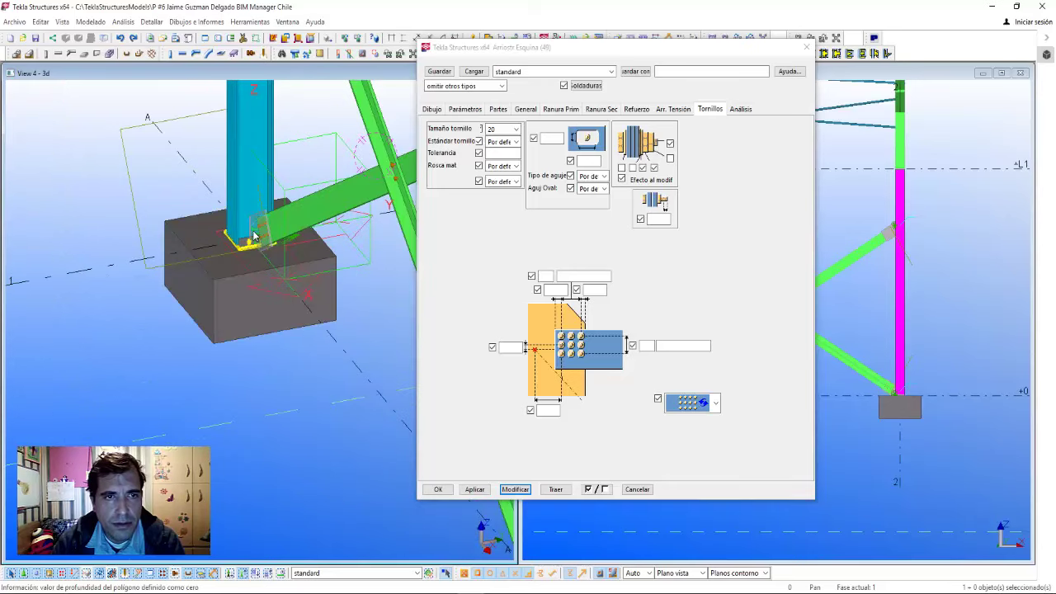
scroll(288, 250, "up", 2)
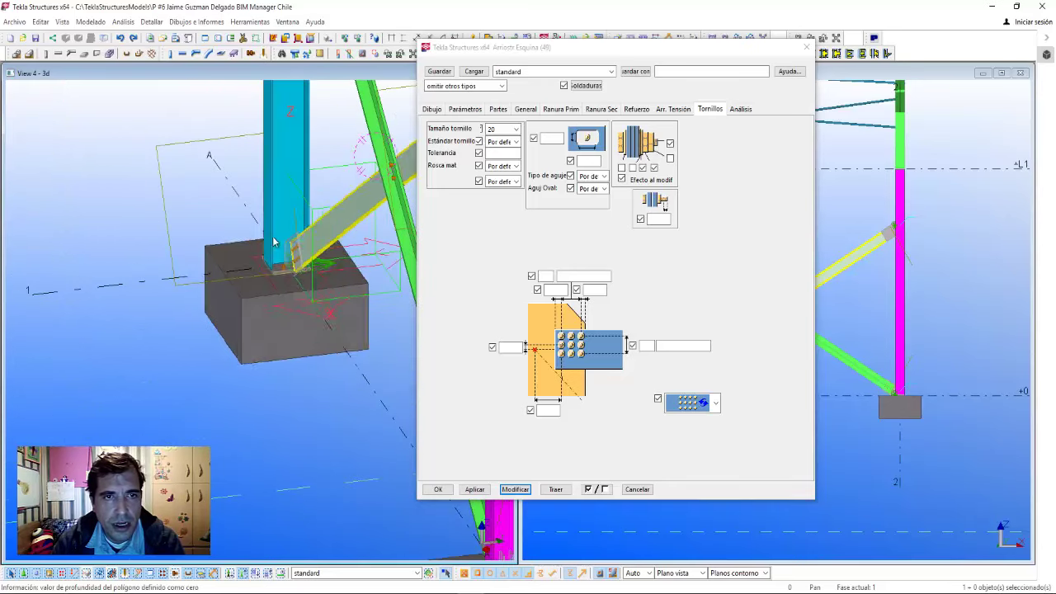
scroll(297, 257, "up", 2)
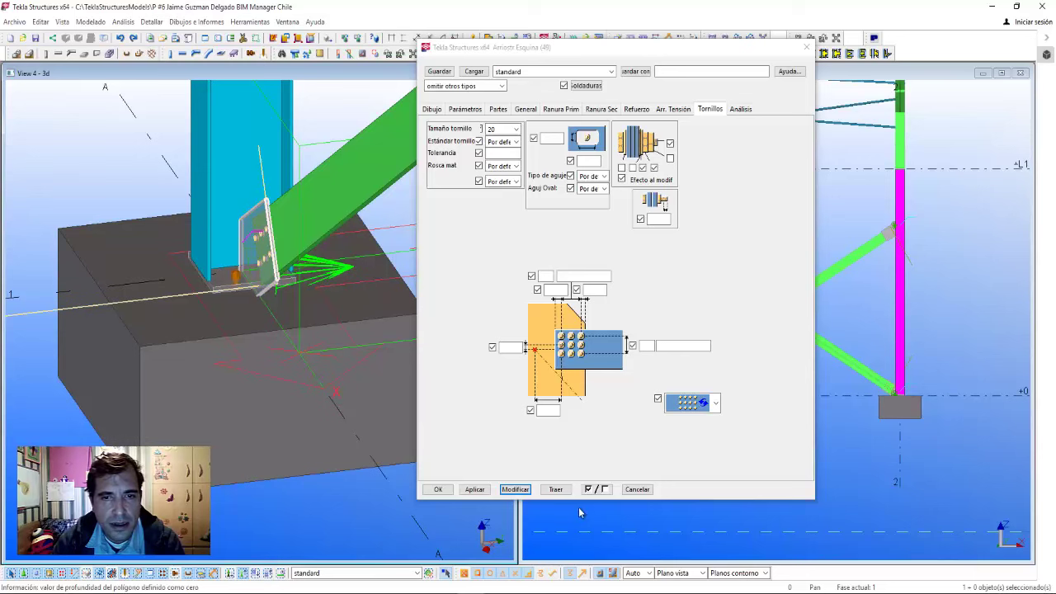
left_click(528, 490)
scroll(302, 330, "down", 5)
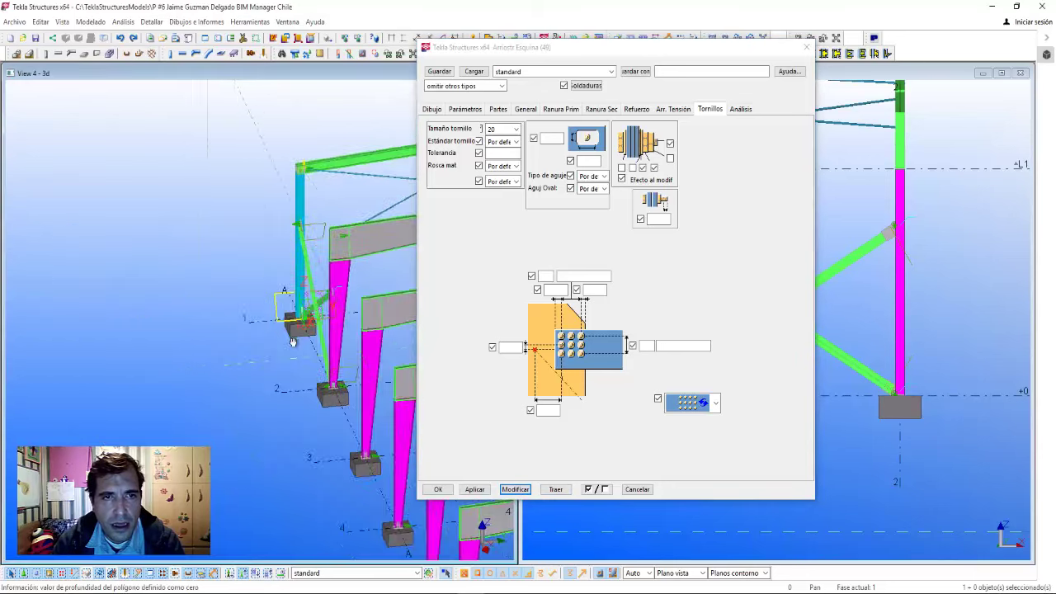
scroll(249, 295, "up", 3)
scroll(250, 295, "up", 2)
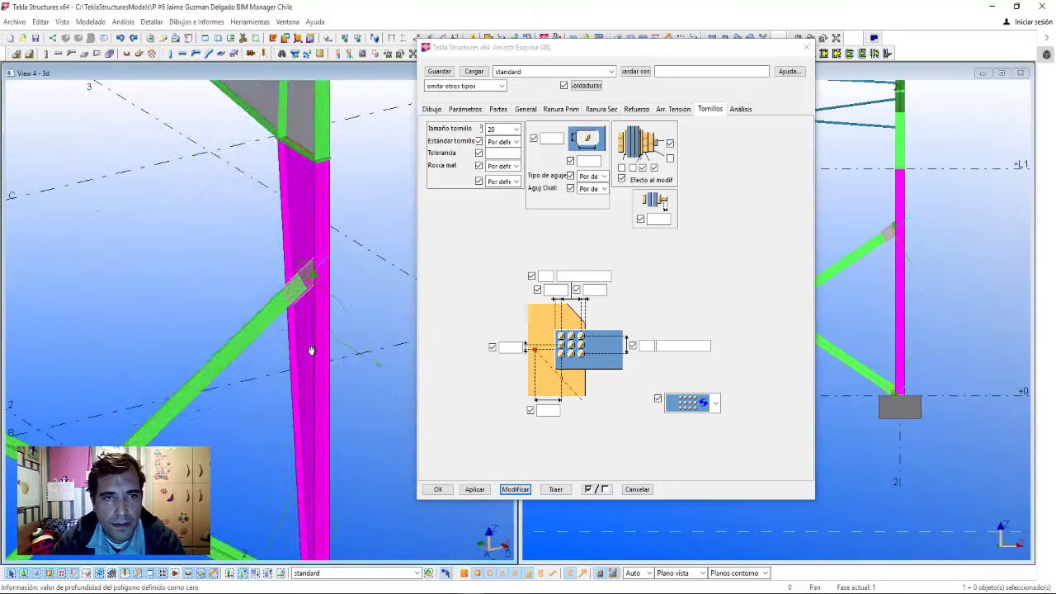
scroll(273, 280, "up", 2)
scroll(273, 280, "up", 2)
scroll(227, 229, "up", 2)
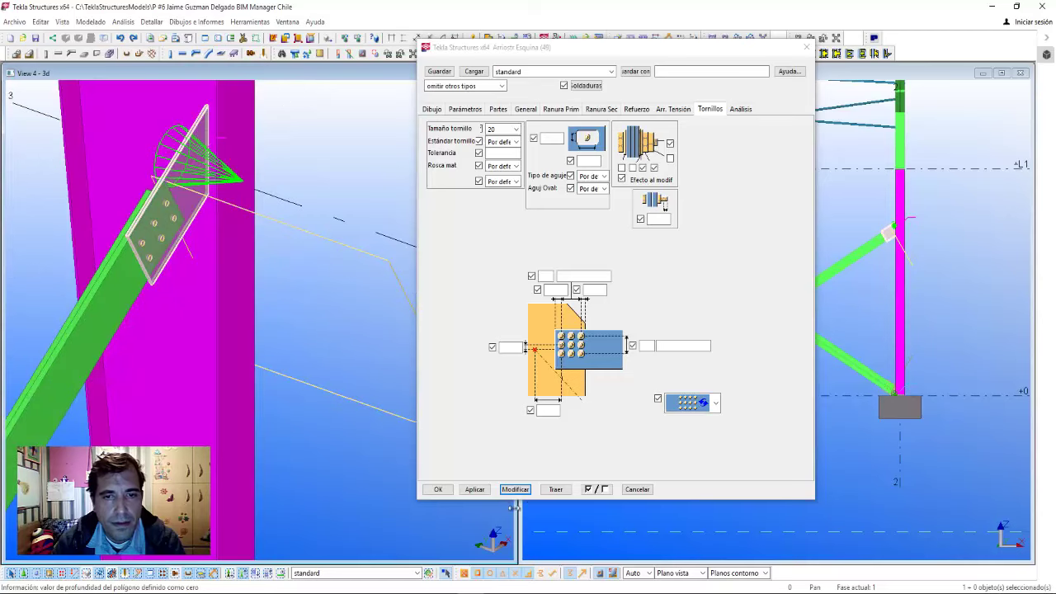
left_click(514, 490)
- Select the brace's column-base connection and update it with the same settings
mouse_move(261, 429)
middle_mouse_down()
mouse_move(290, 382)
mouse_move(273, 330)
middle_mouse_up()
scroll(262, 387, "up", 2)
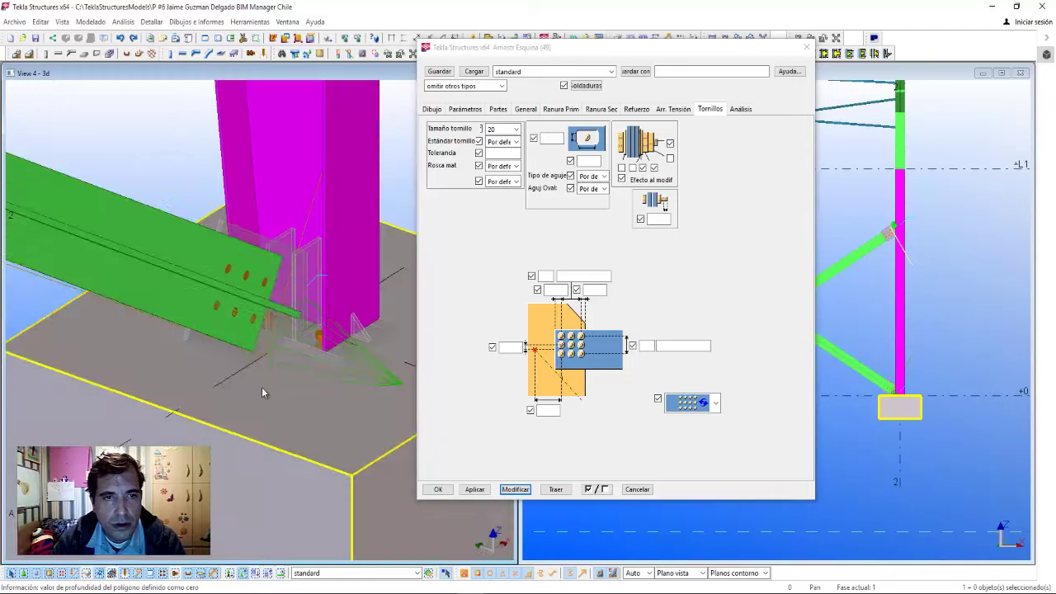
scroll(298, 277, "up", 2)
middle_click_drag(298, 277, 334, 335)
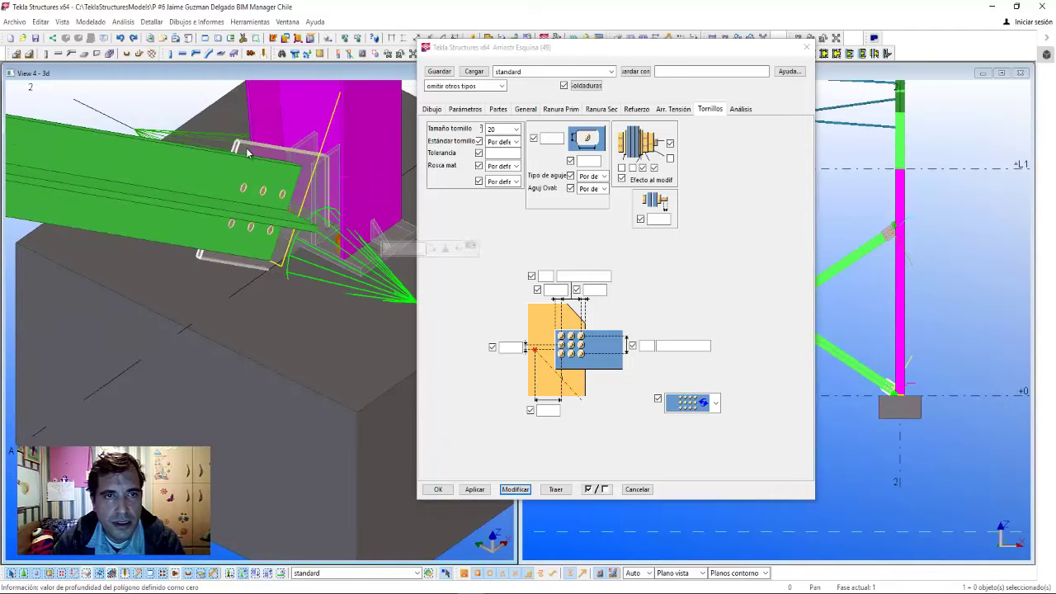
left_click(281, 175)
left_click(388, 318)
left_click(512, 491)
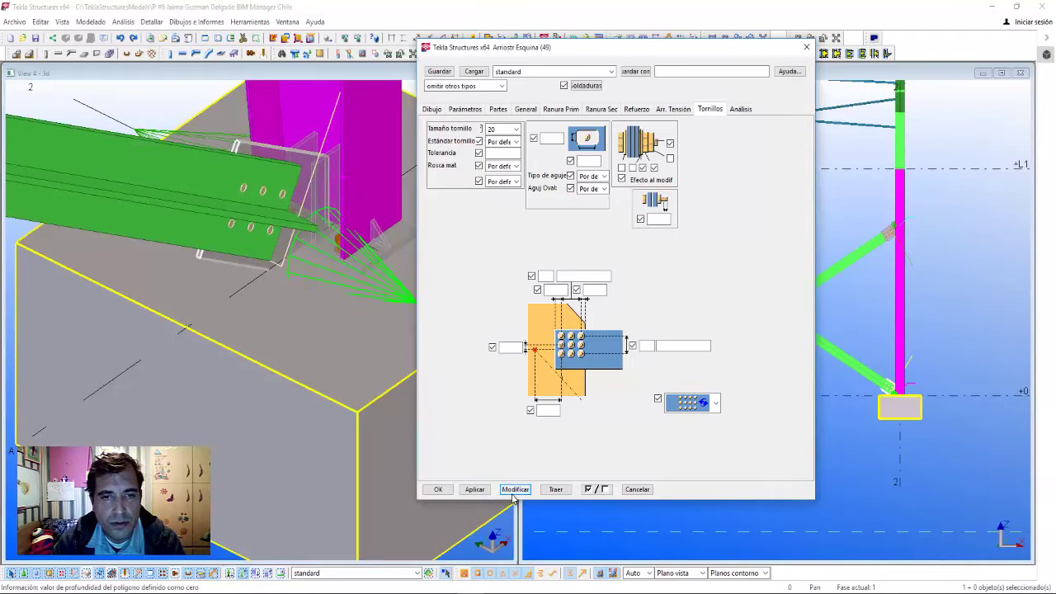
- Accept the settings and close the Arriostr Esquina (49) properties
scroll(293, 344, "down", 8)
scroll(285, 373, "down", 2)
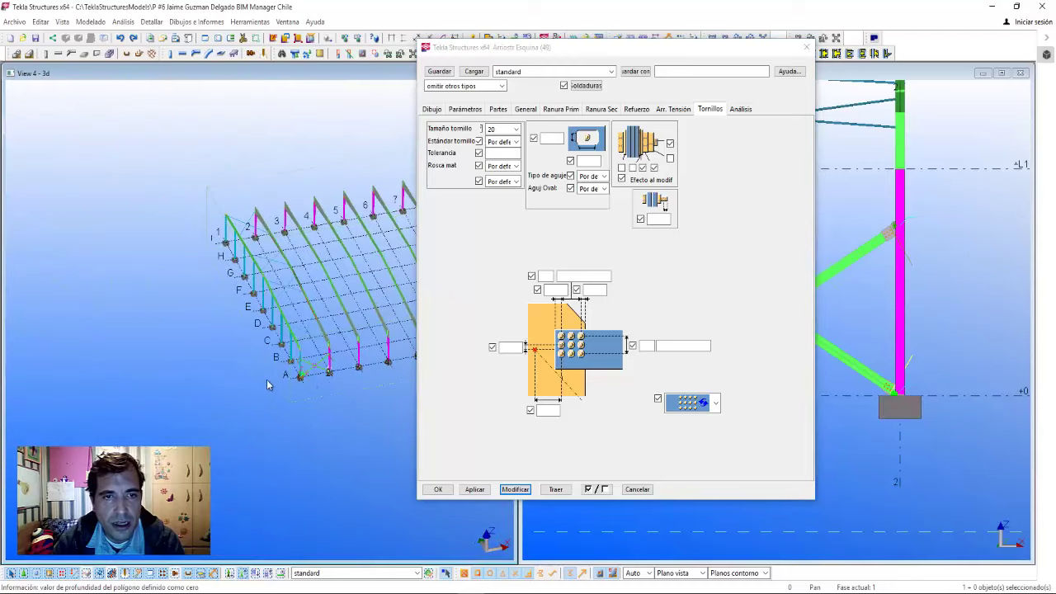
scroll(267, 380, "up", 5)
mouse_move(247, 380)
middle_mouse_down()
mouse_move(188, 381)
mouse_move(268, 353)
mouse_move(207, 330)
middle_mouse_up()
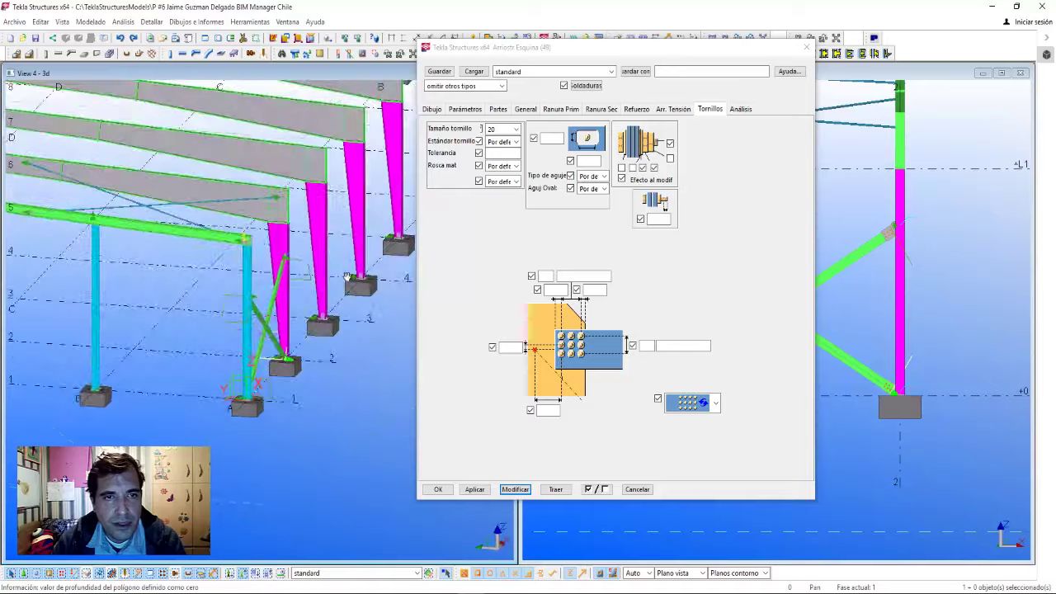
scroll(199, 320, "up", 5)
scroll(200, 319, "down", 5)
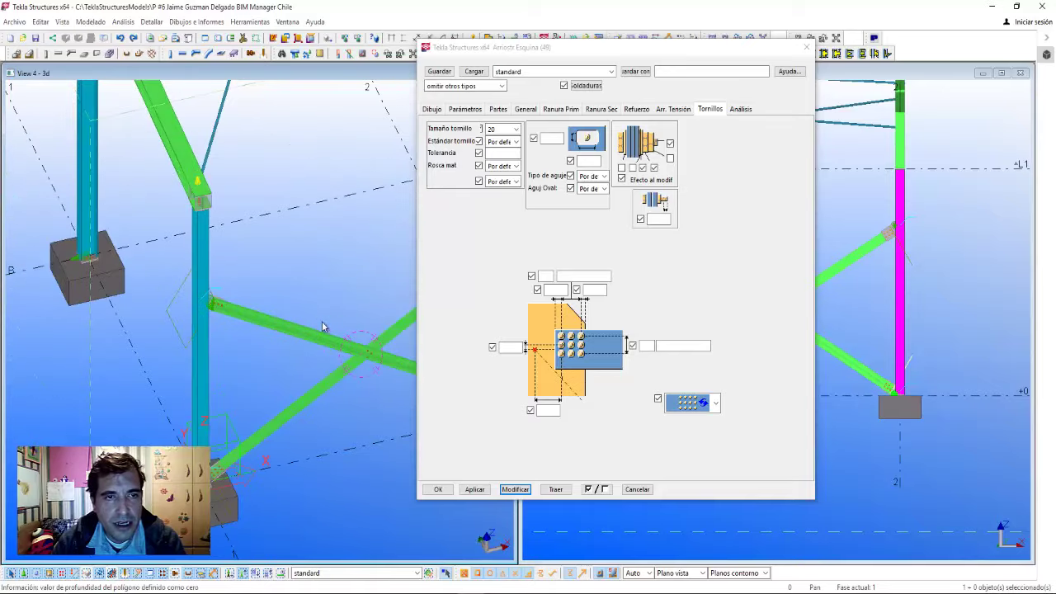
left_click(437, 490)
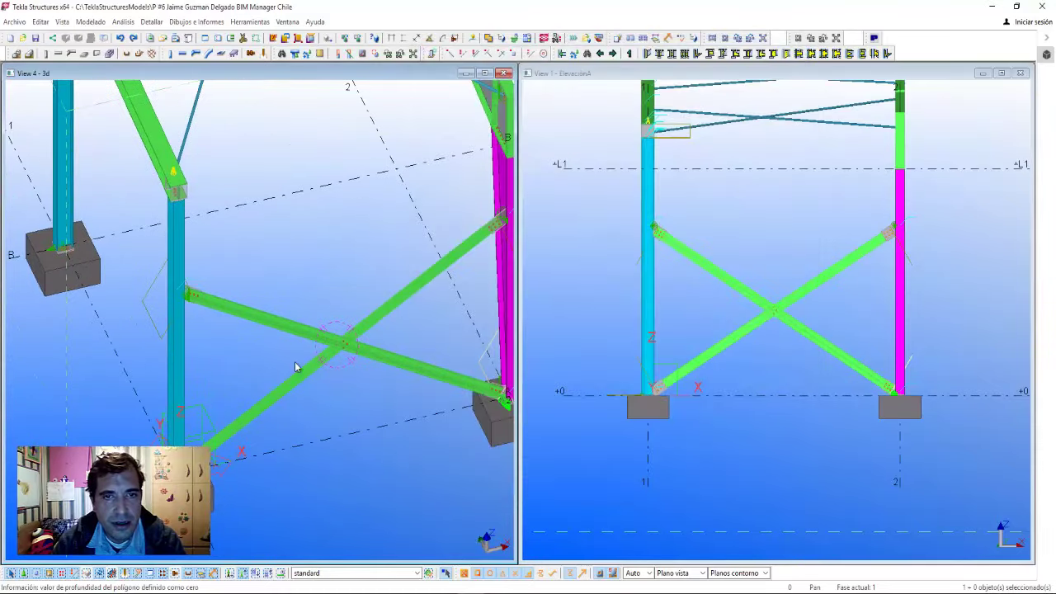
middle_click_drag(372, 379, 297, 311, "ctrl")
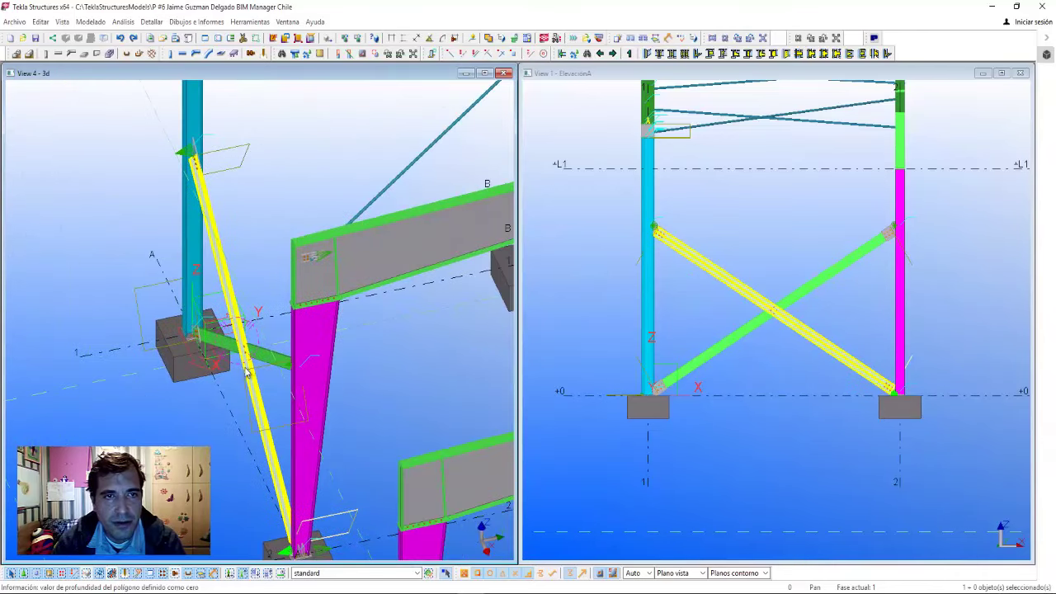
scroll(140, 241, "up", 3)
scroll(140, 241, "up", 2)
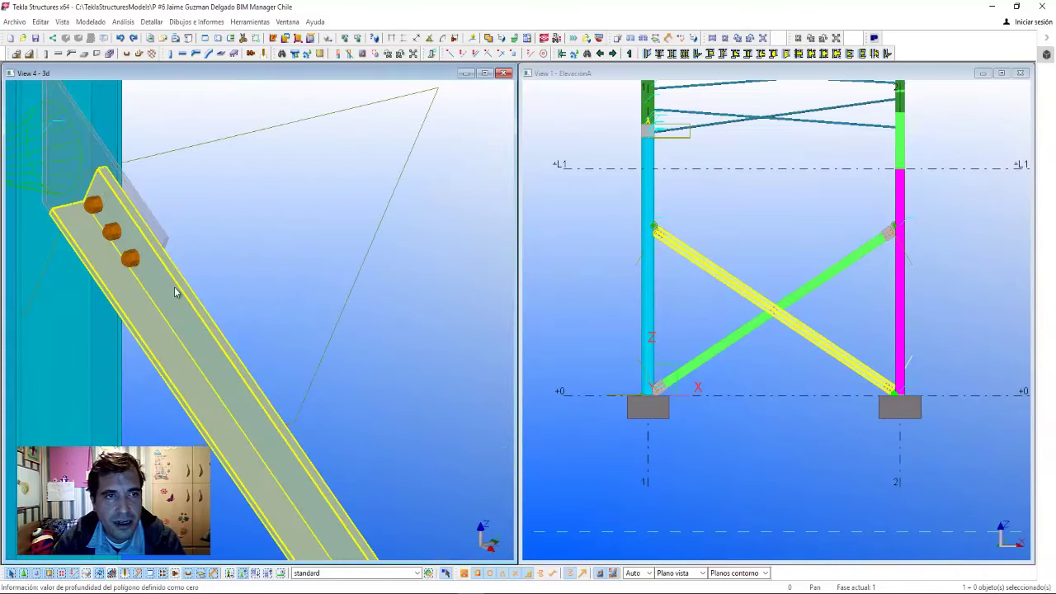
scroll(175, 292, "down", 2)
scroll(201, 223, "down", 3)
scroll(266, 317, "up", 3)
scroll(266, 317, "up", 3)
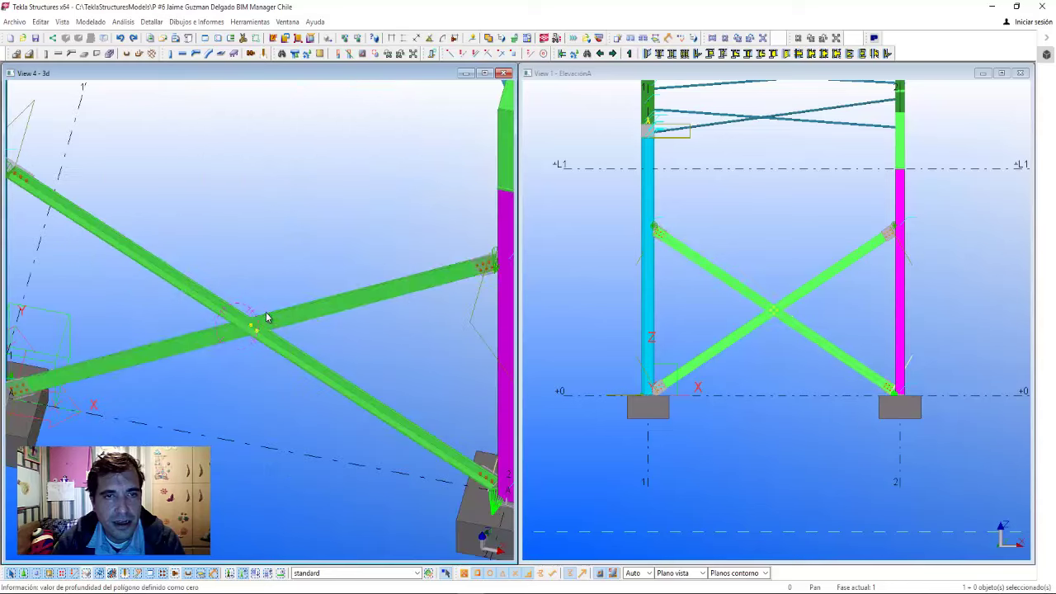
mouse_move(267, 317)
middle_mouse_down("ctrl")
mouse_move(430, 322)
mouse_move(320, 384)
middle_mouse_up("ctrl")
scroll(648, 244, "up", 5)
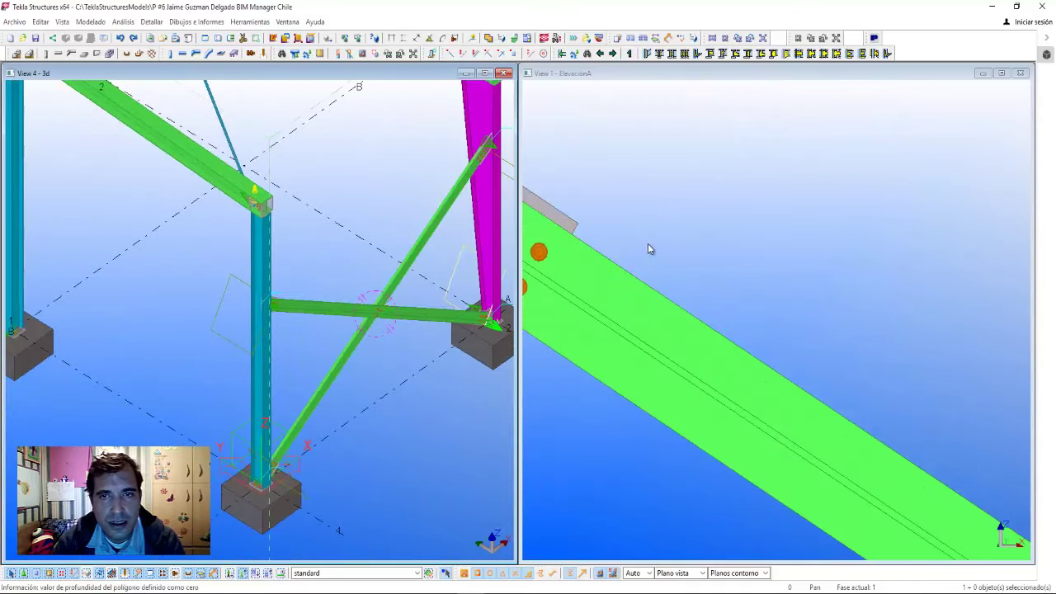
scroll(633, 271, "up", 2)
scroll(770, 360, "down", 3)
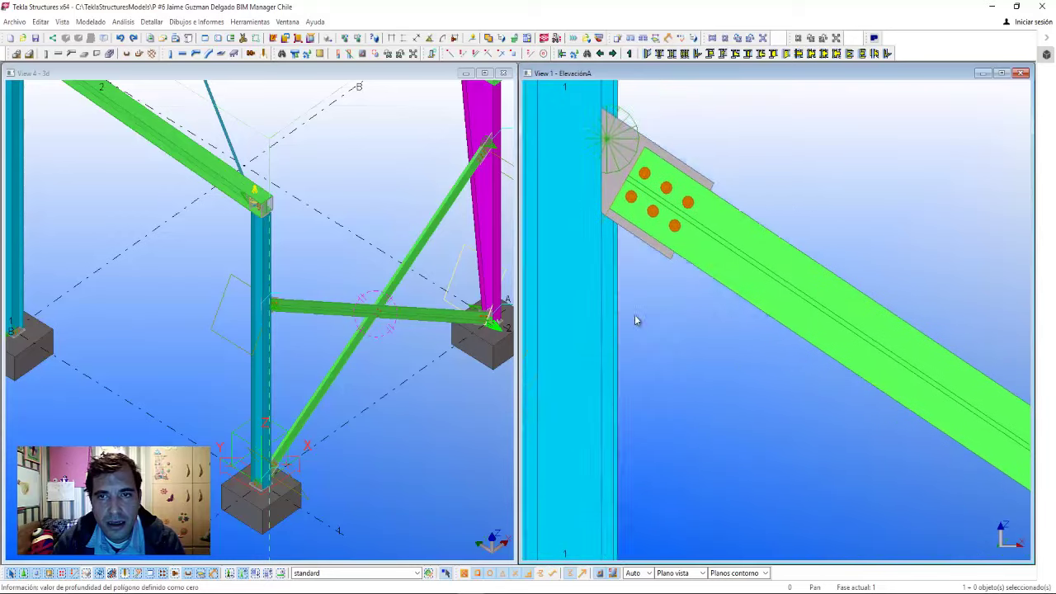
scroll(797, 370, "down", 2)
left_click(730, 138)
left_click(691, 370)
scroll(691, 371, "down", 2)
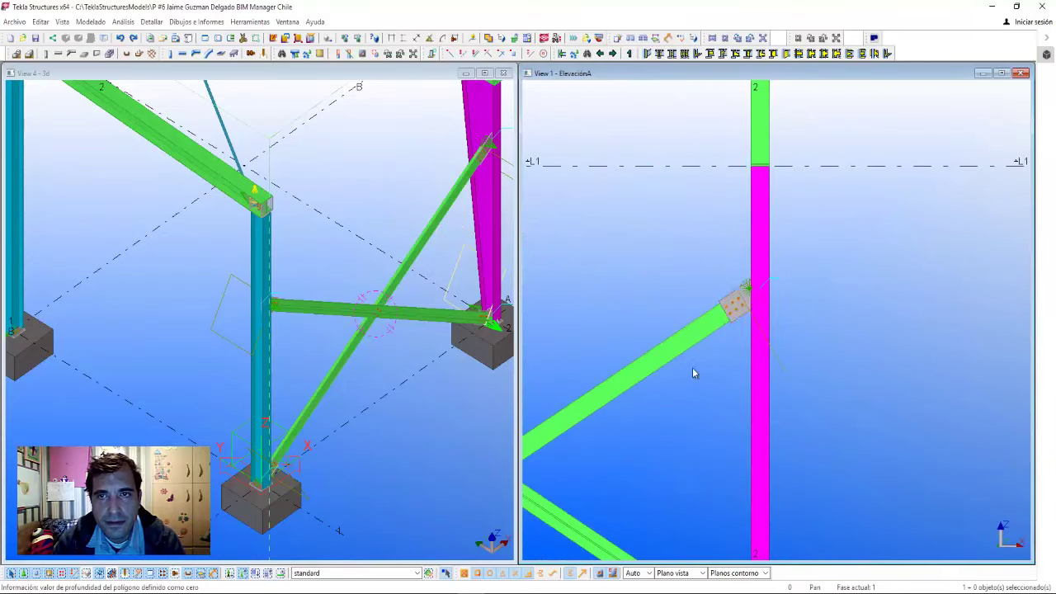
scroll(726, 297, "up", 3)
scroll(726, 314, "down", 1)
scroll(711, 367, "down", 2)
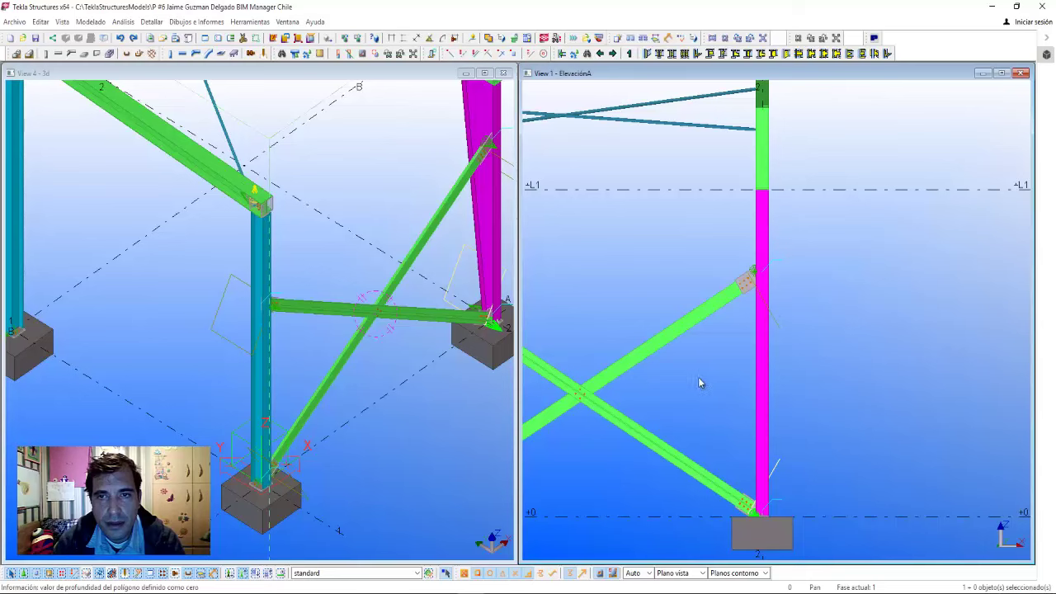
scroll(699, 382, "down", 3)
scroll(778, 314, "down", 2)
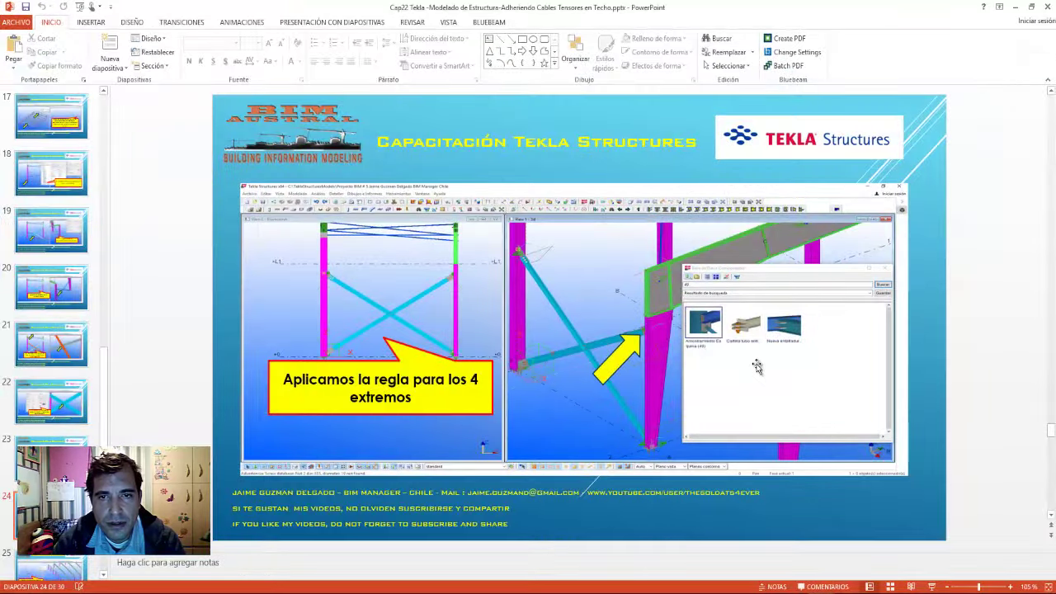
- Advance through slides 25–26 on mirror-copying the bracing, then minimize PowerPoint
key("Page_Down")
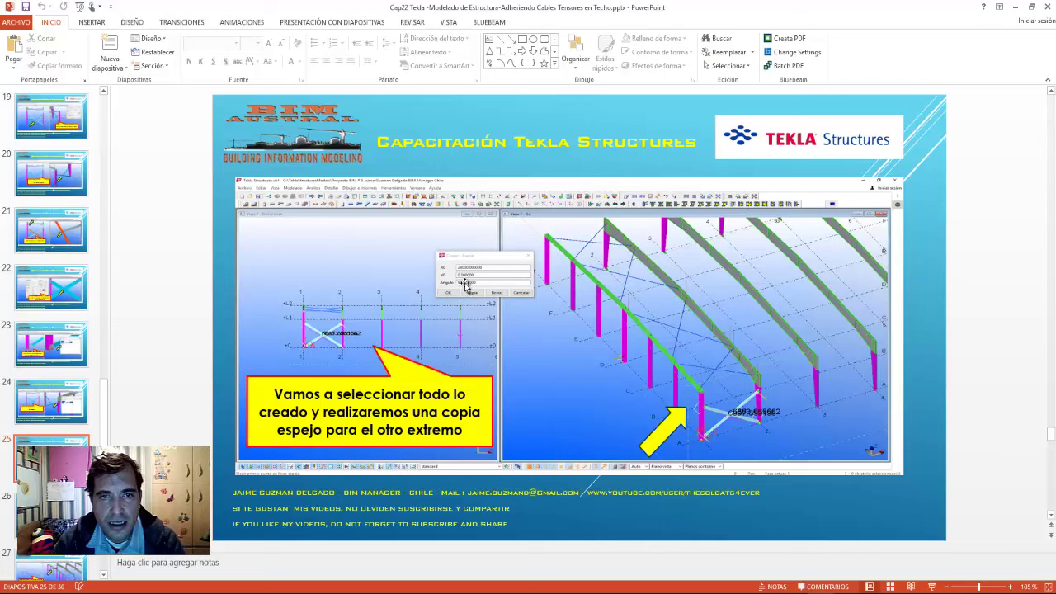
key("Page_Down")
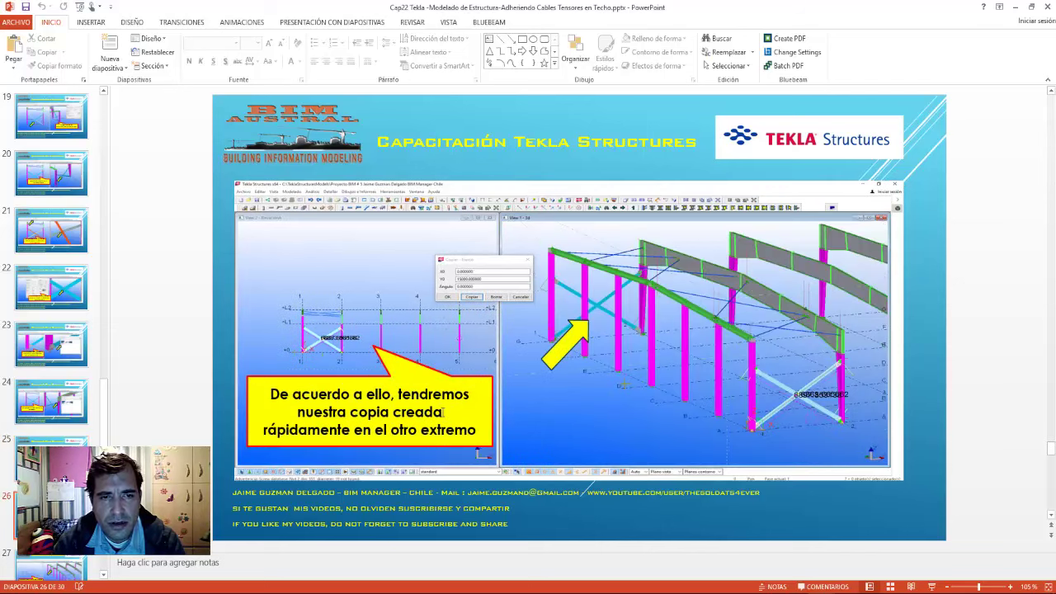
left_click(1016, 10)
scroll(413, 322, "up", 5)
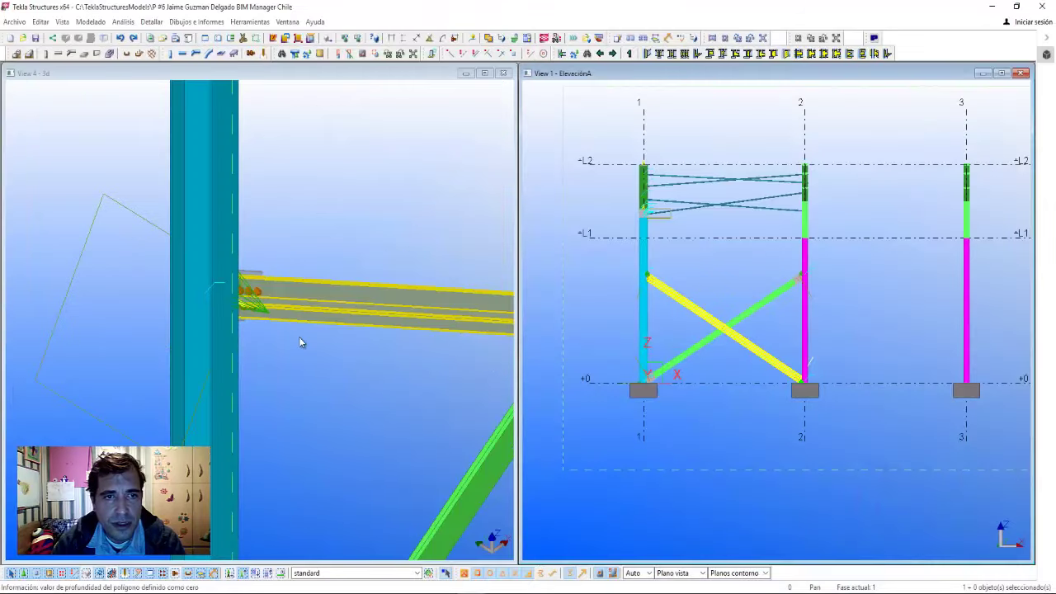
scroll(302, 344, "down", 5)
middle_click_drag(246, 314, 226, 290, "ctrl")
left_click(216, 287)
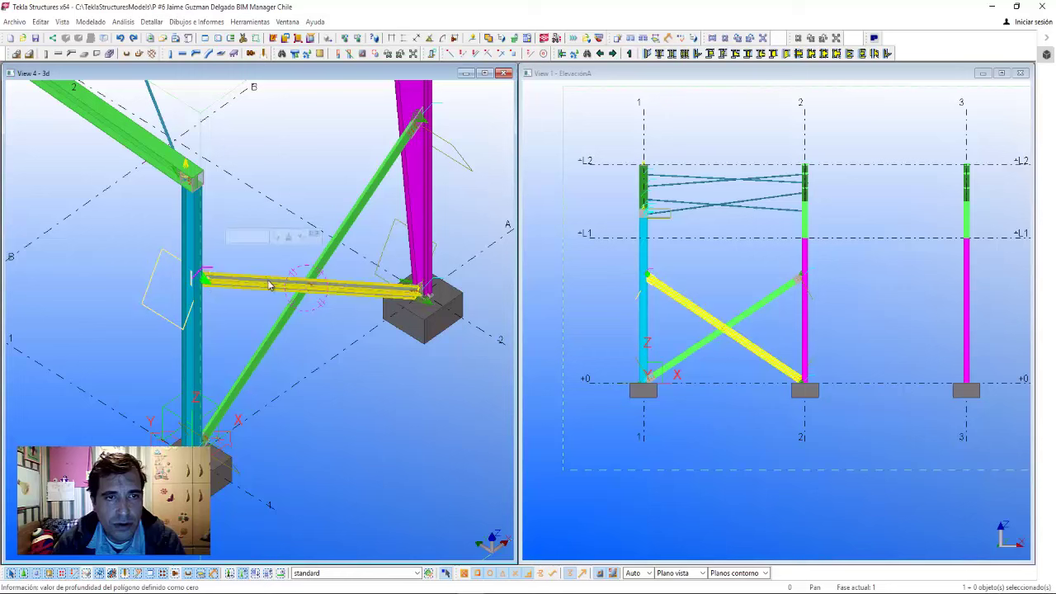
left_click(416, 125, "ctrl")
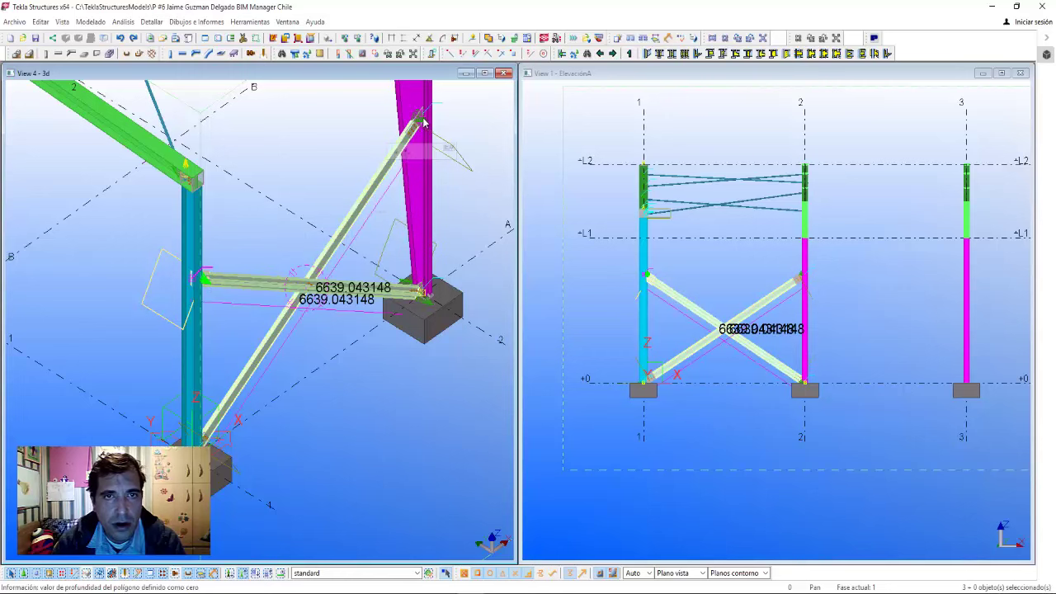
scroll(423, 118, "up", 5)
left_click(428, 173, "ctrl")
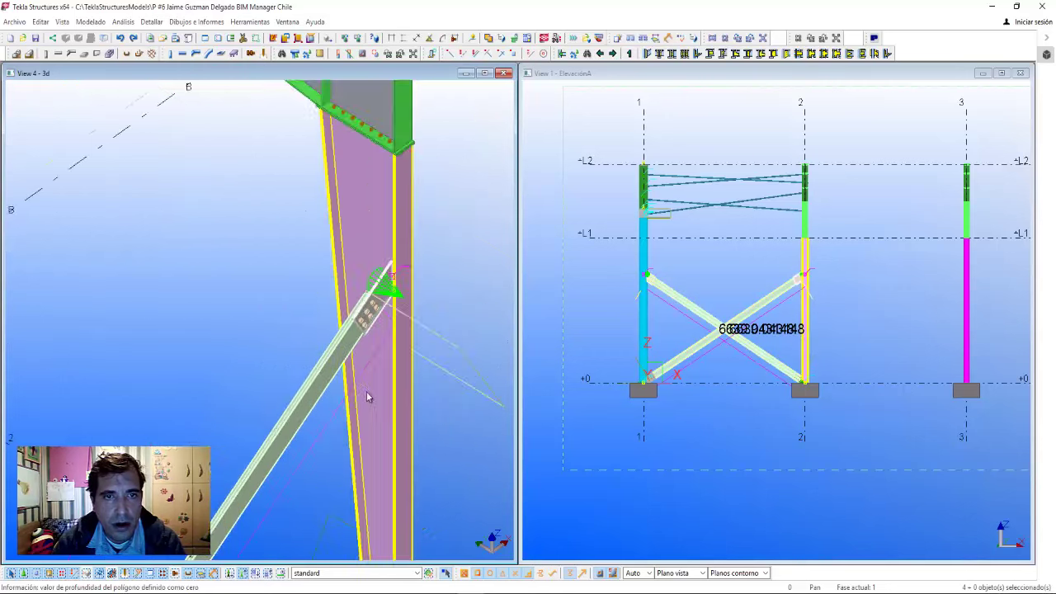
scroll(357, 231, "down", 4)
left_click(385, 395)
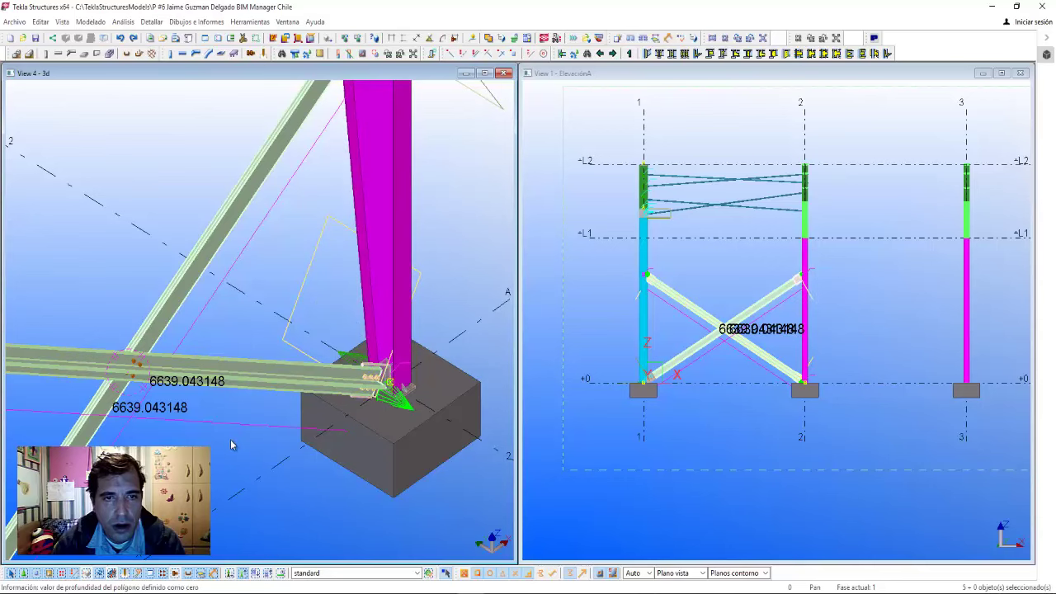
scroll(231, 445, "down", 5)
scroll(235, 379, "up", 2)
scroll(211, 349, "up", 3)
scroll(186, 347, "down", 3)
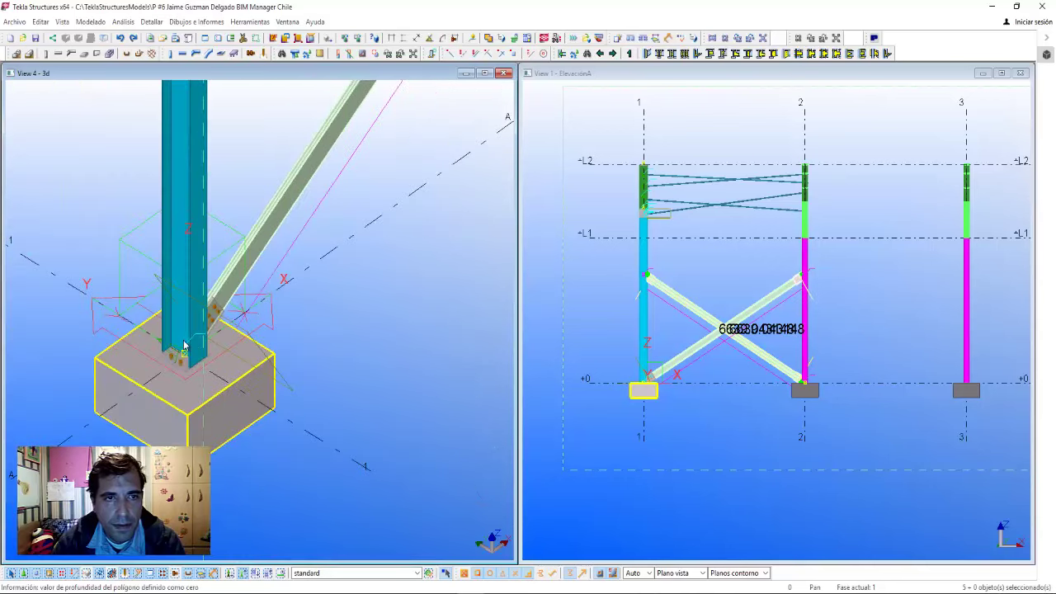
scroll(186, 347, "down", 3)
middle_click_drag(247, 338, 323, 306, "ctrl")
scroll(369, 381, "up", 4)
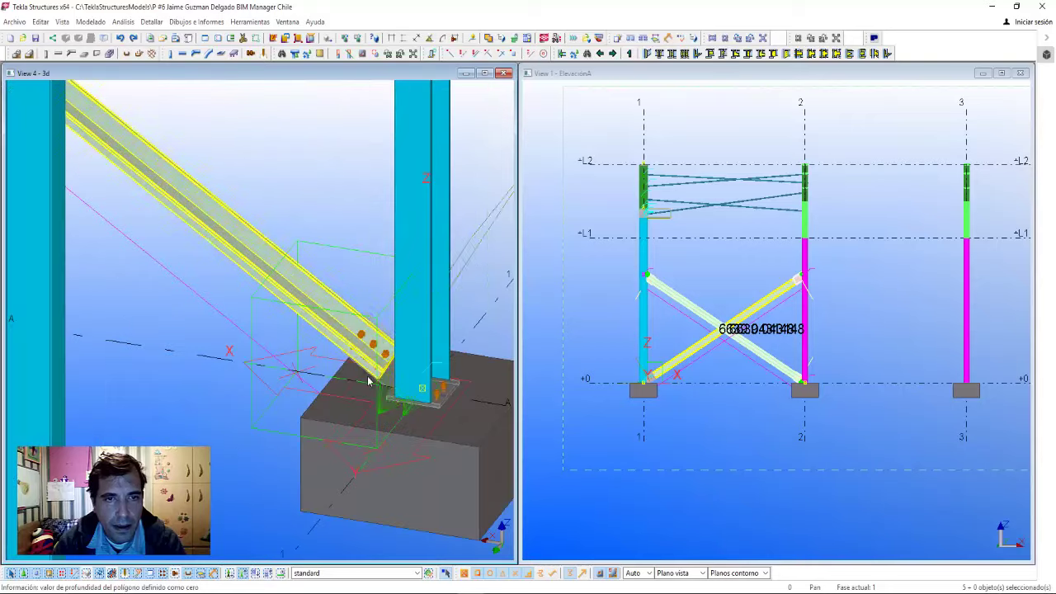
scroll(333, 308, "down", 4)
middle_click_drag(207, 317, 281, 272, "ctrl")
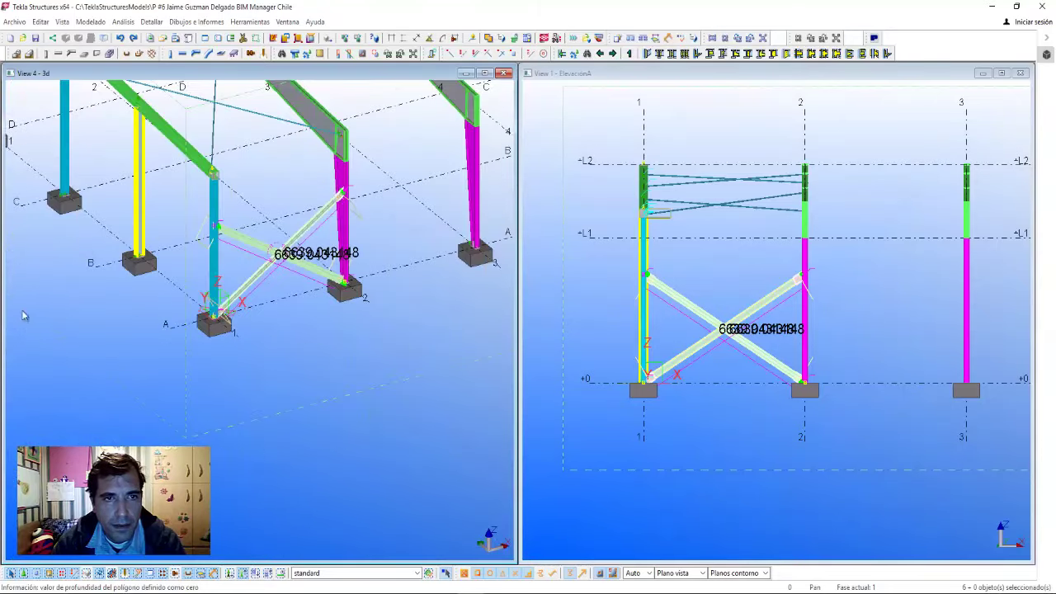
scroll(313, 248, "up", 3)
scroll(321, 243, "up", 3)
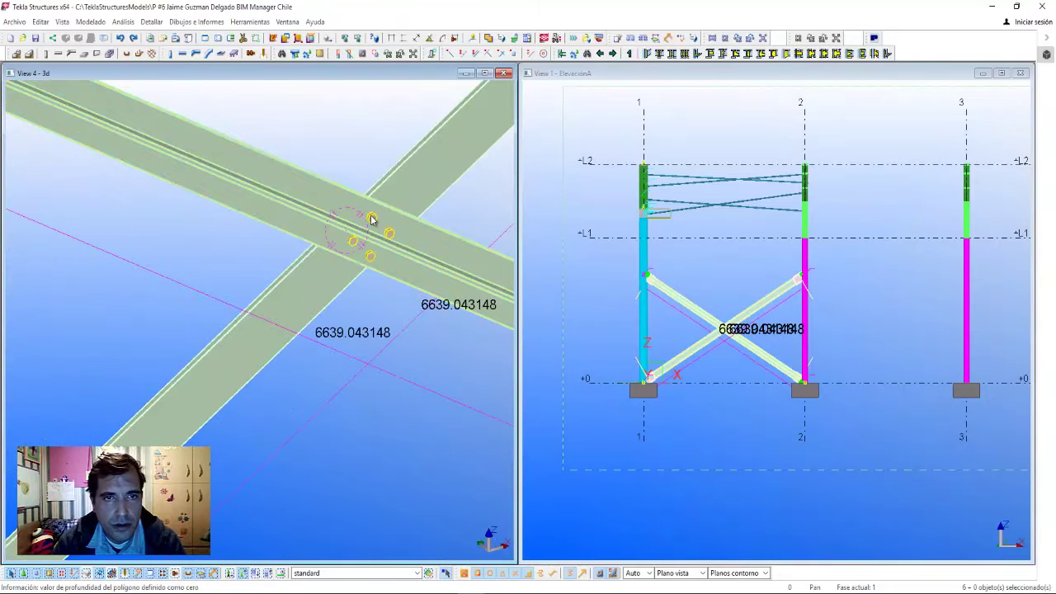
scroll(313, 282, "down", 3)
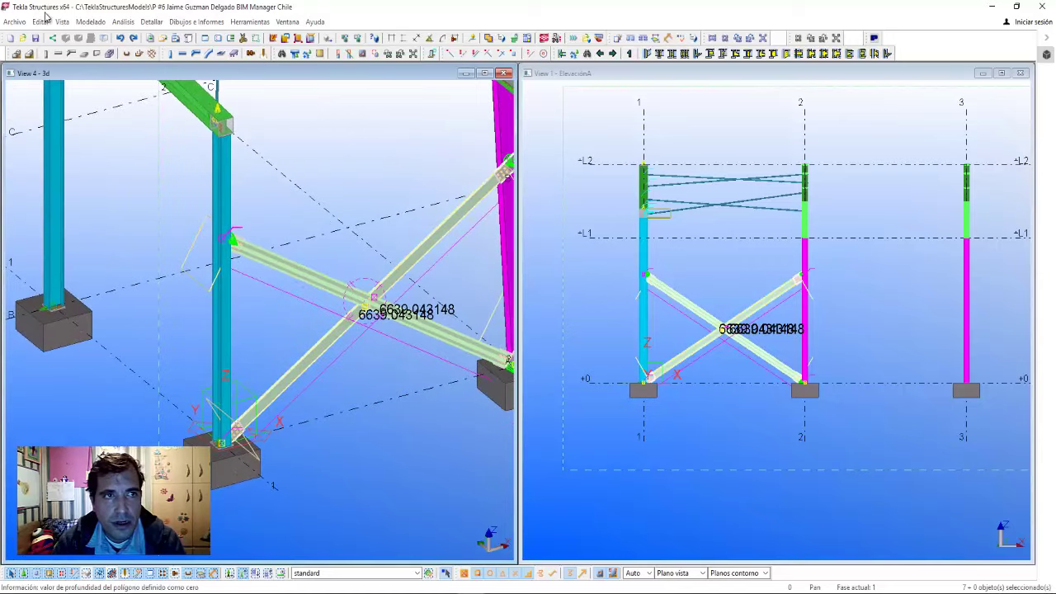
- Start a mirror copy of the bracing via Editar > Copiar Especial > Espejo
left_click(40, 22)
mouse_move(39, 93)
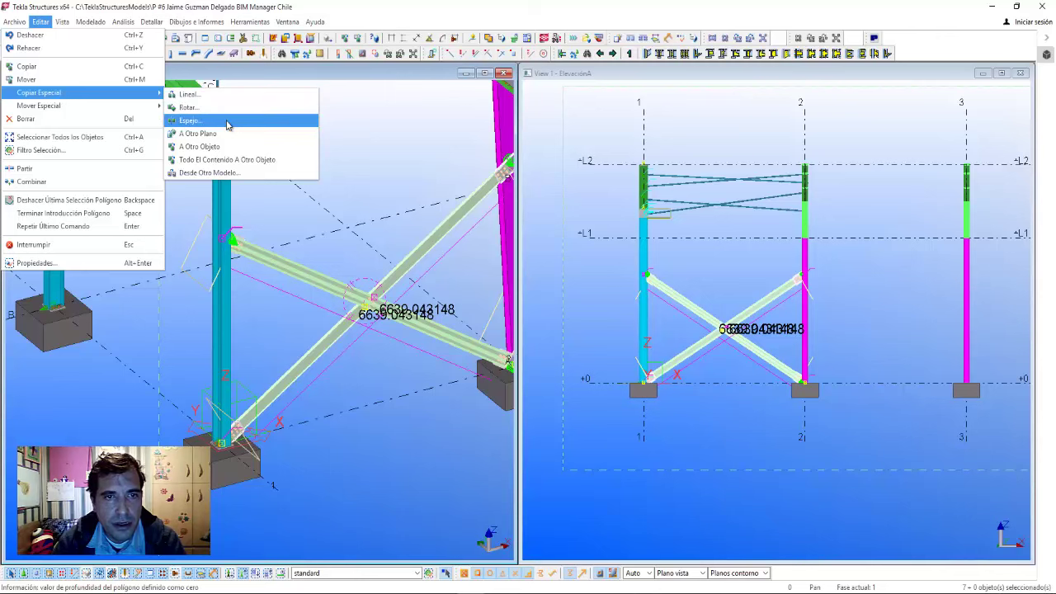
left_click(228, 124)
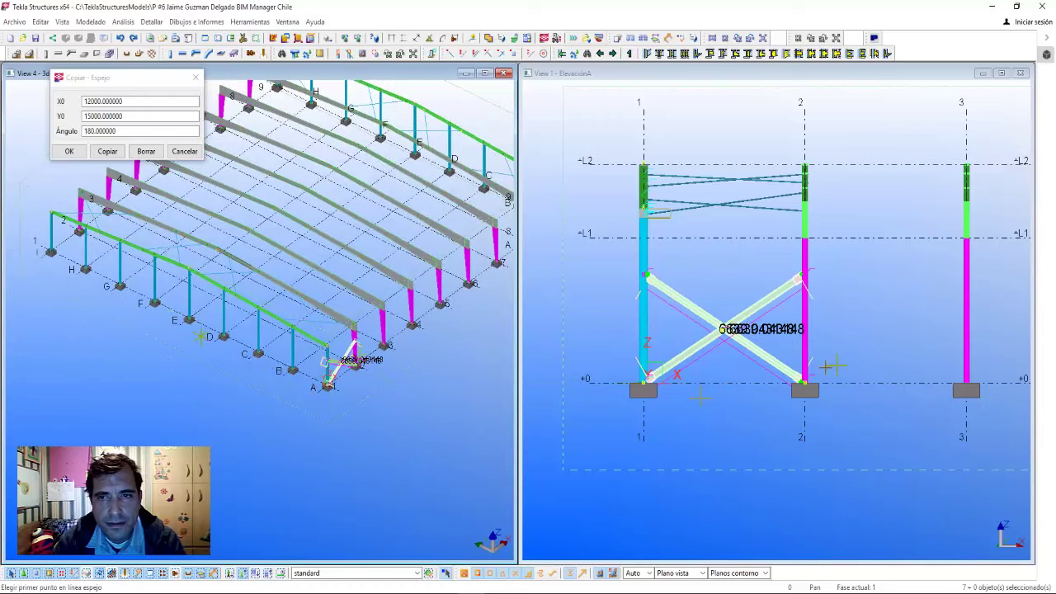
scroll(833, 365, "down", 3)
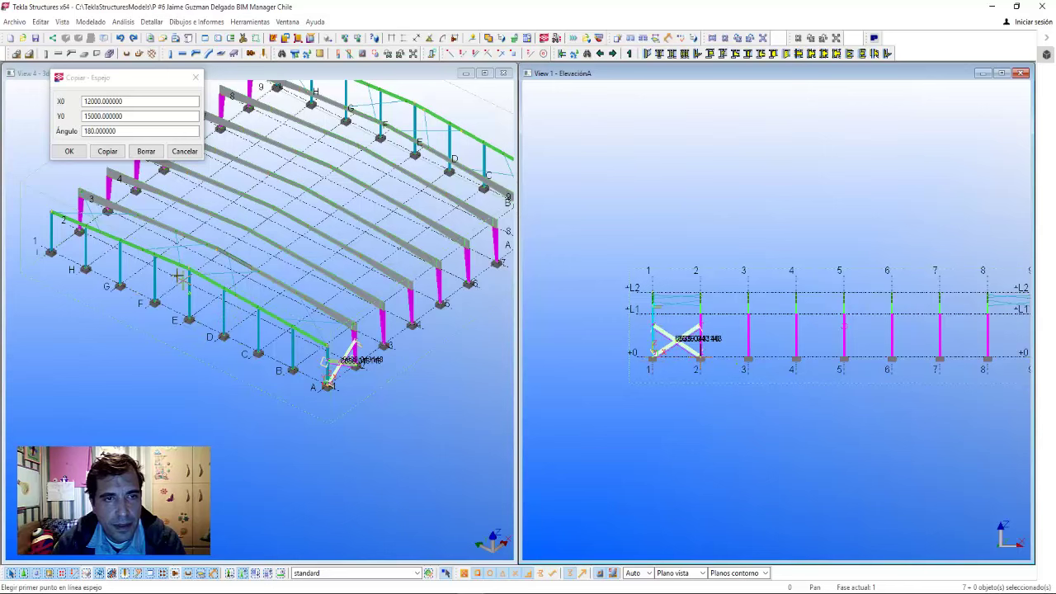
mouse_move(187, 306)
middle_mouse_down()
mouse_move(237, 324)
mouse_move(293, 309)
middle_mouse_up()
- Pick the mirror line points, giving X0 6000, Y0 24000 and angle 180
scroll(264, 316, "up", 3)
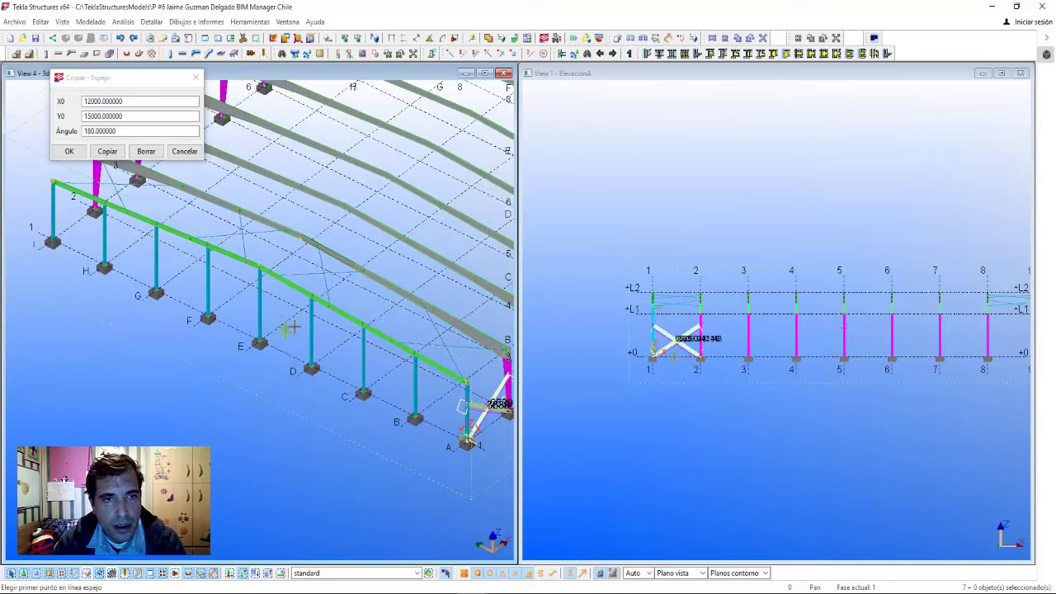
scroll(300, 309, "up", 3)
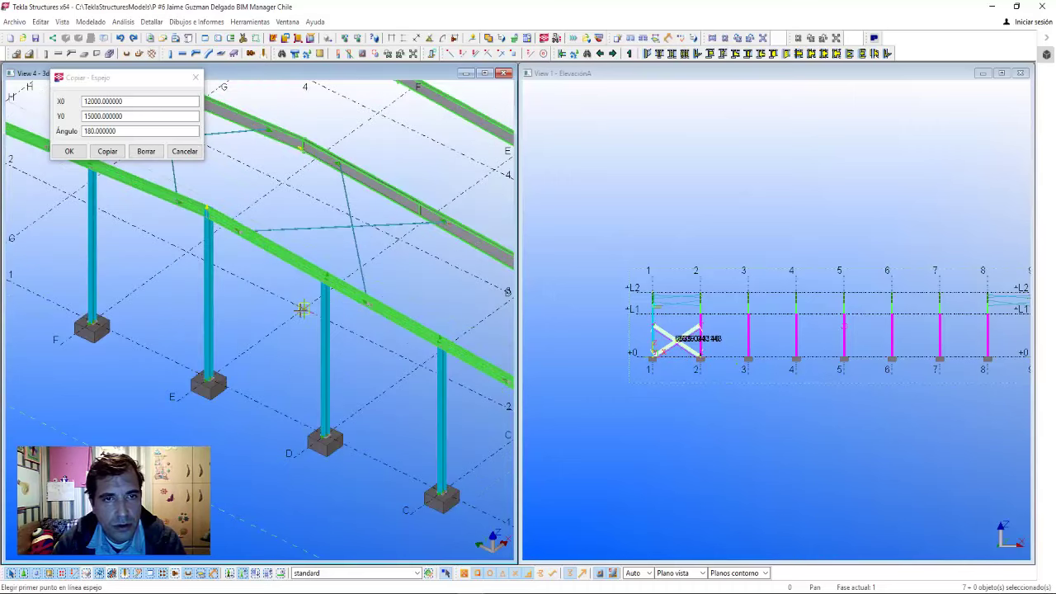
scroll(302, 306, "up", 1)
scroll(272, 322, "up", 2)
scroll(288, 278, "up", 2)
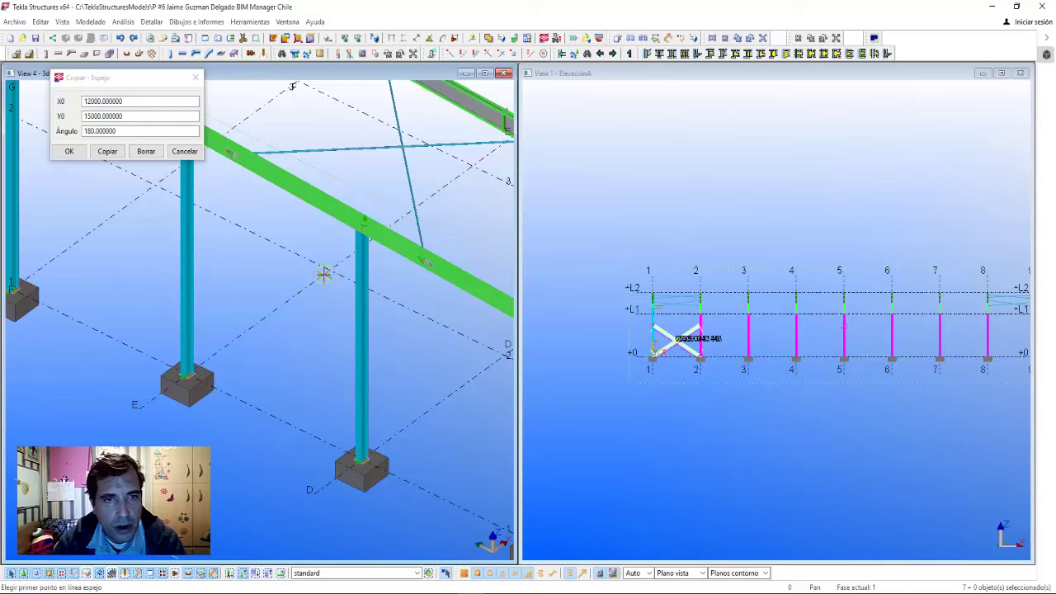
scroll(200, 362, "up", 3)
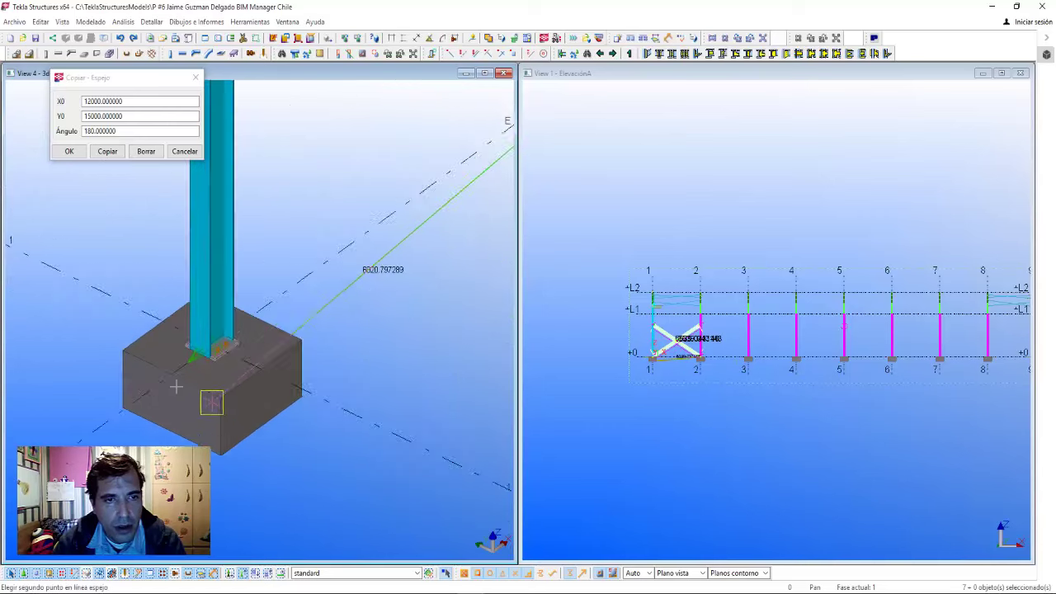
scroll(212, 401, "up", 2)
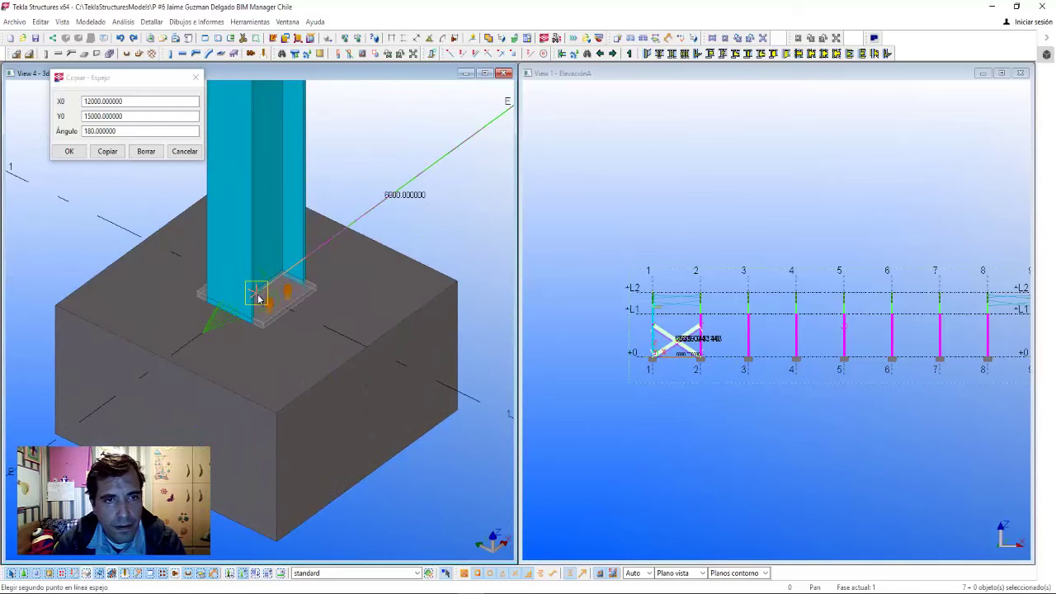
left_click(259, 298)
scroll(258, 299, "down", 3)
scroll(248, 314, "down", 2)
scroll(239, 330, "down", 2)
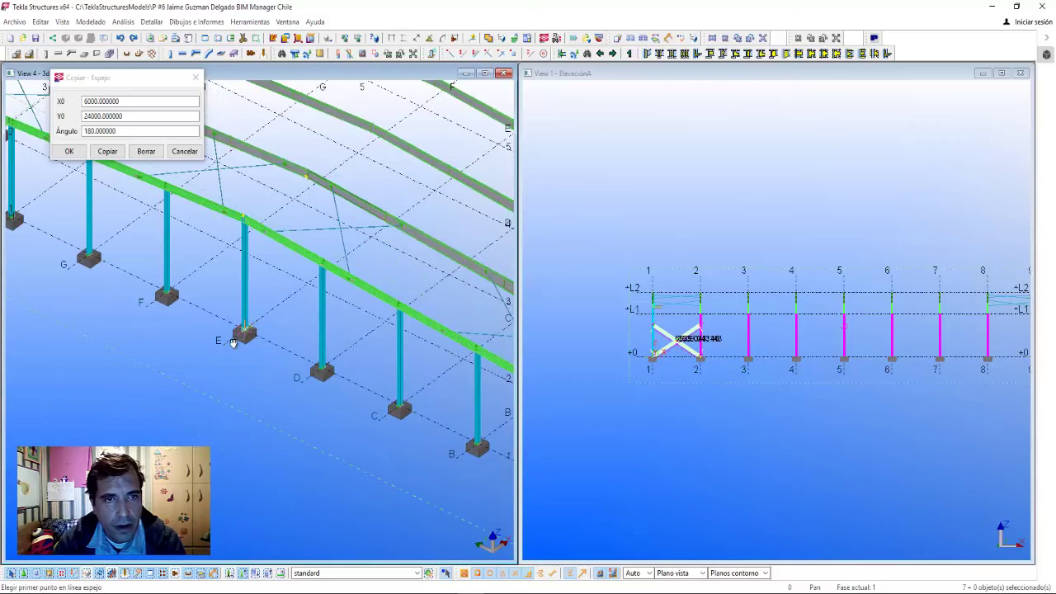
scroll(234, 346, "down", 2)
- Set the mirror angle to 90 and copy the X-bracing, dismissing the duplicate-objects warning
double_click(99, 132)
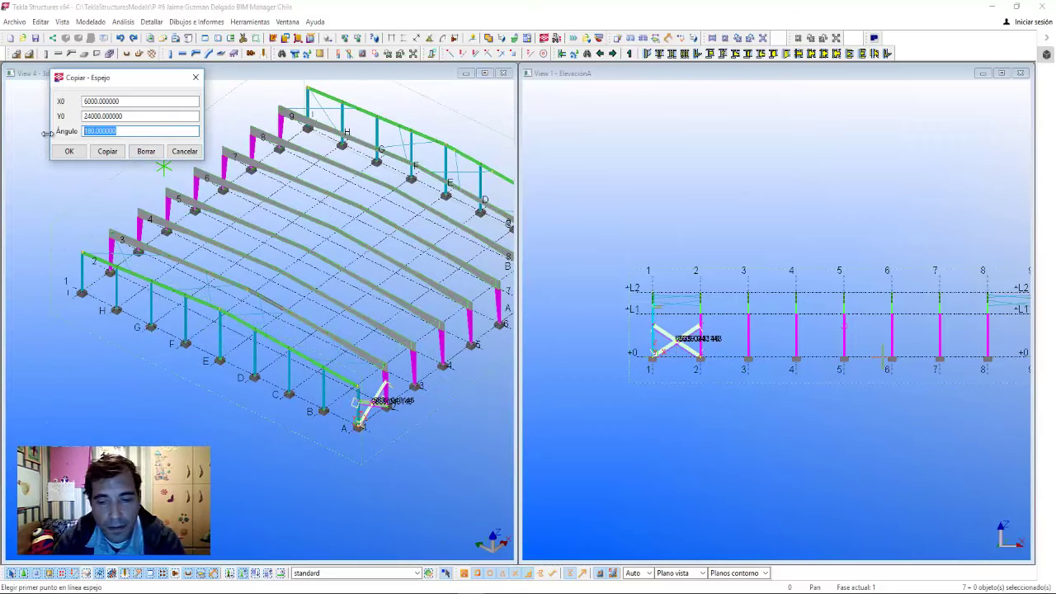
type("90")
left_click(110, 153)
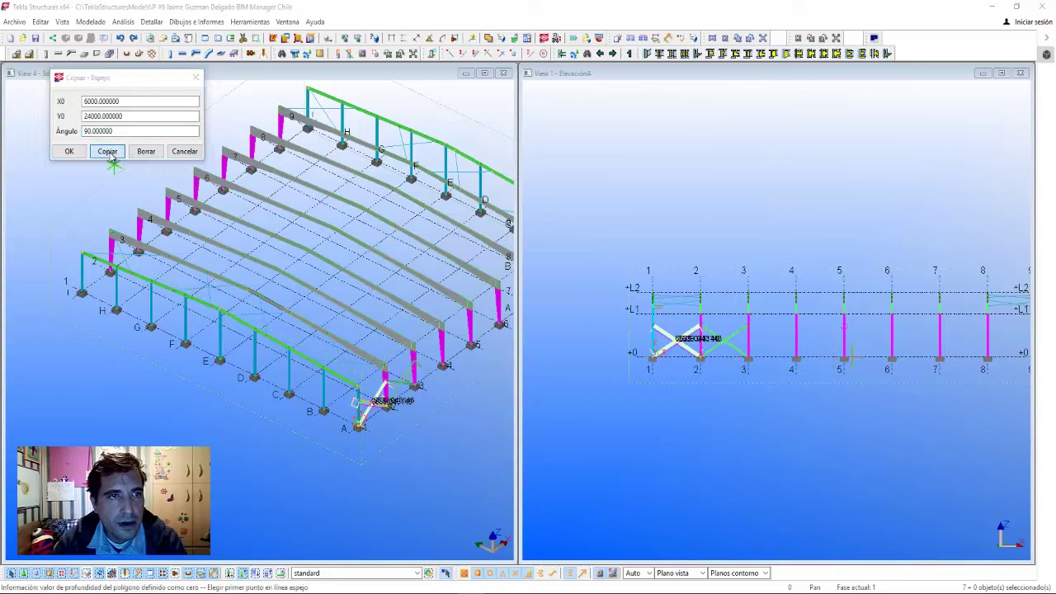
left_click(514, 315)
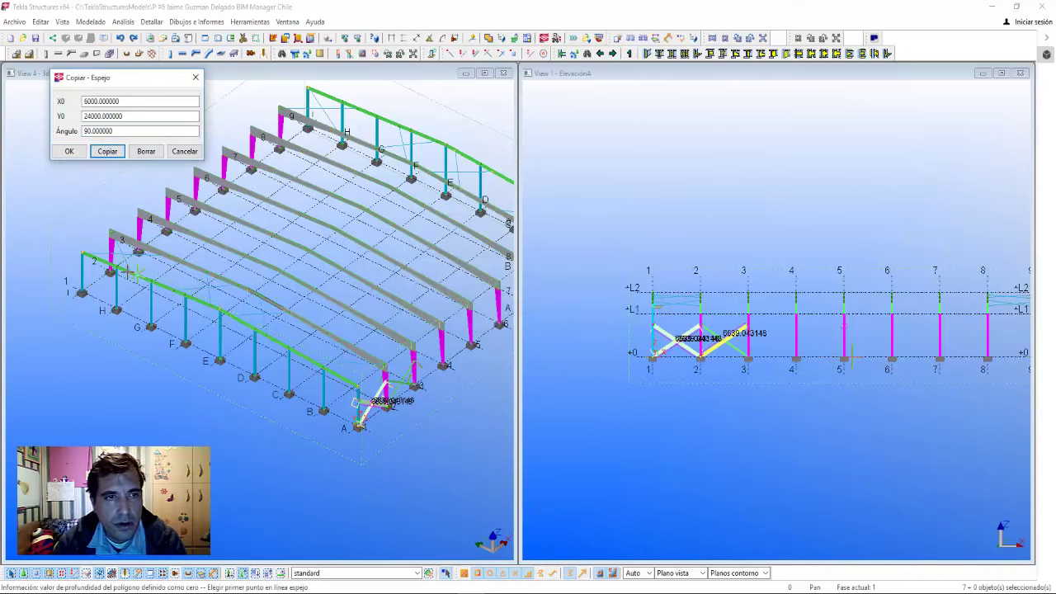
scroll(98, 265, "up", 5)
scroll(107, 285, "down", 5)
scroll(115, 297, "down", 3)
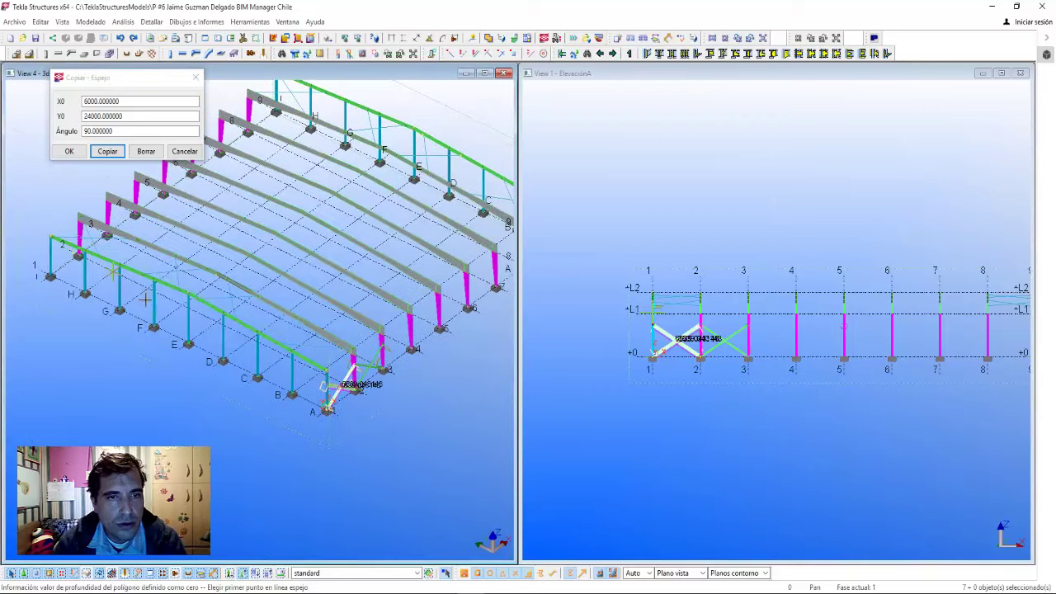
scroll(123, 309, "down", 2)
scroll(123, 309, "up", 3)
scroll(165, 311, "up", 3)
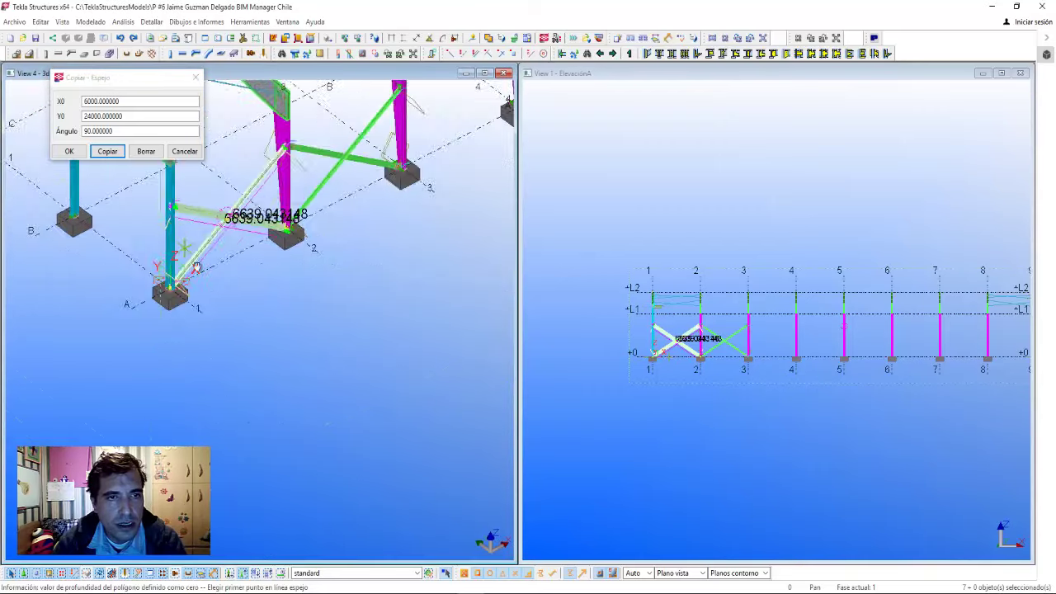
scroll(242, 315, "down", 2)
scroll(223, 301, "down", 3)
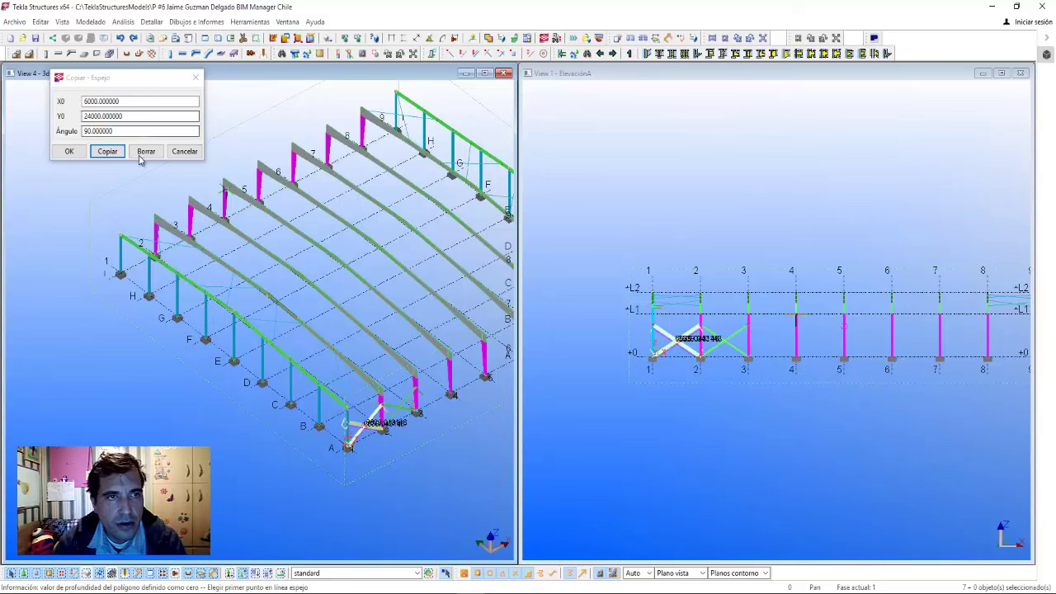
- Close the mirror copy settings and interrupt the pending mirror-line point pick
left_click(183, 154)
scroll(247, 359, "up", 1)
scroll(272, 357, "up", 2)
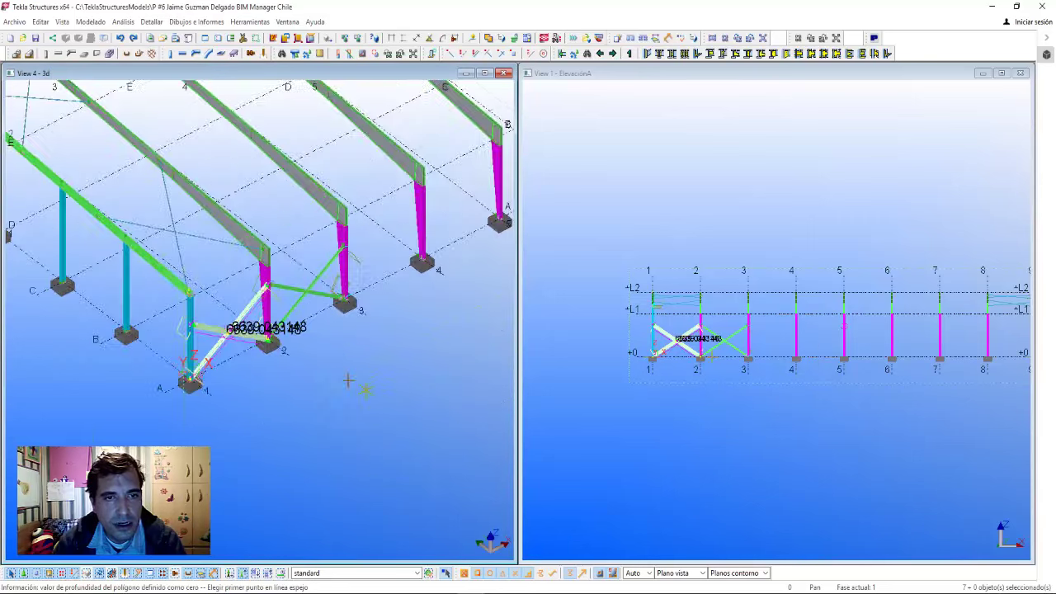
scroll(292, 355, "up", 2)
right_click(293, 354)
left_click(326, 363)
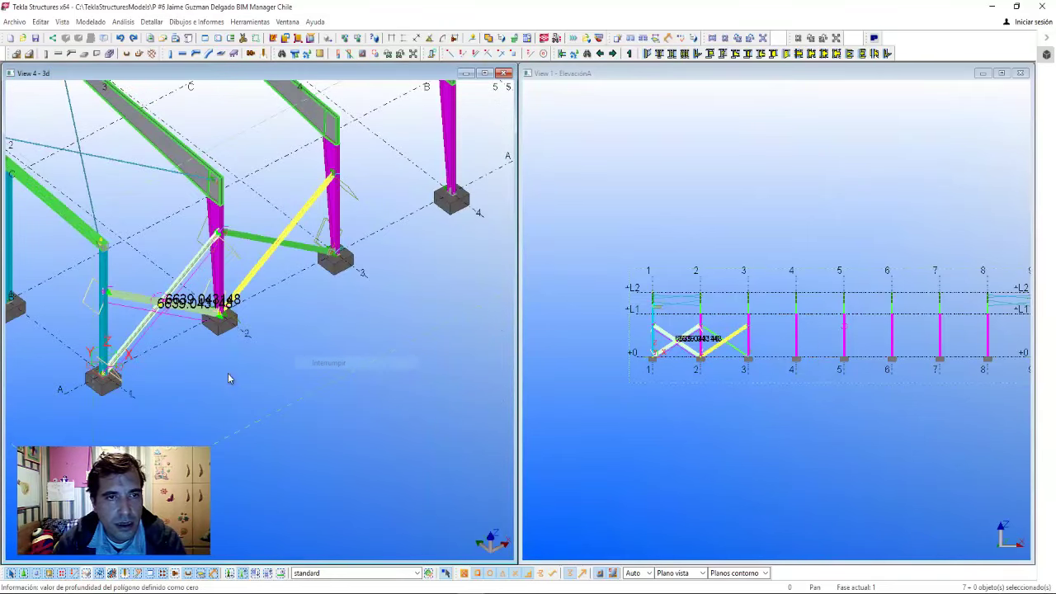
scroll(370, 385, "down", 1)
scroll(302, 384, "down", 3)
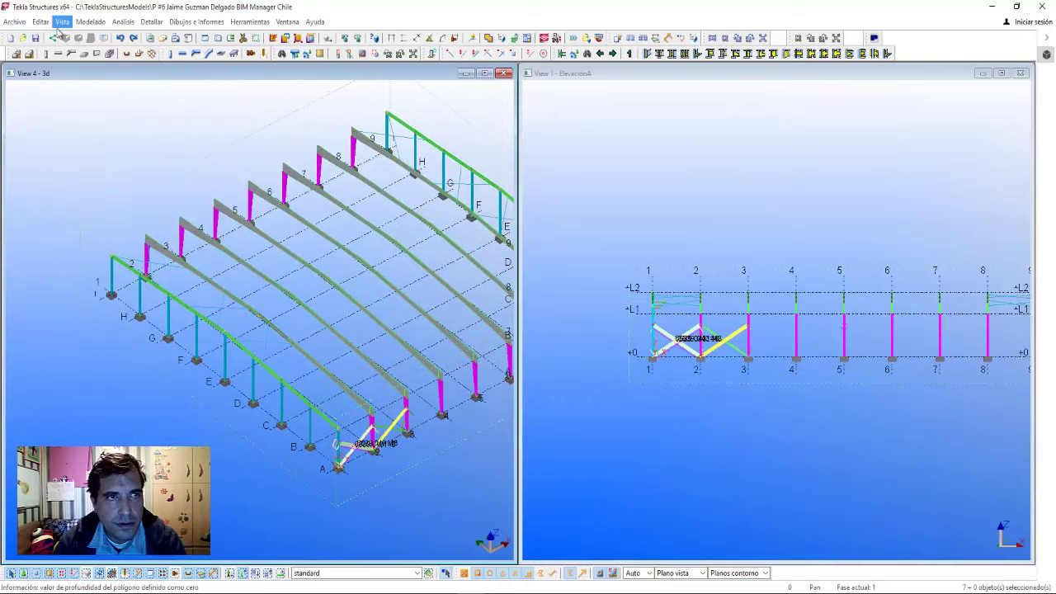
- Open and close the Lineal special-copy settings, then bring up the cancel options
left_click(41, 22)
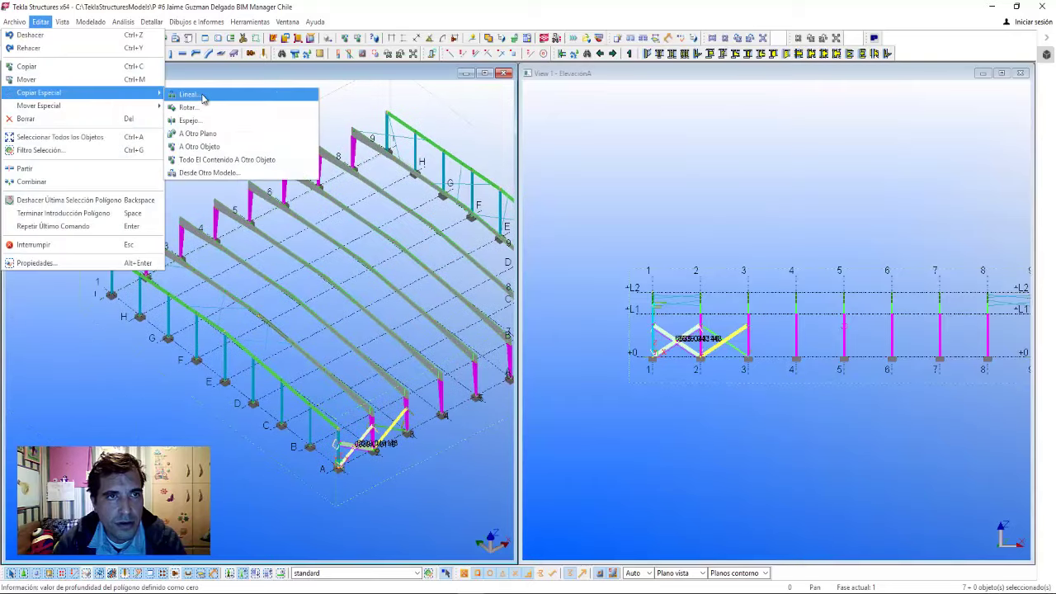
left_click(188, 95)
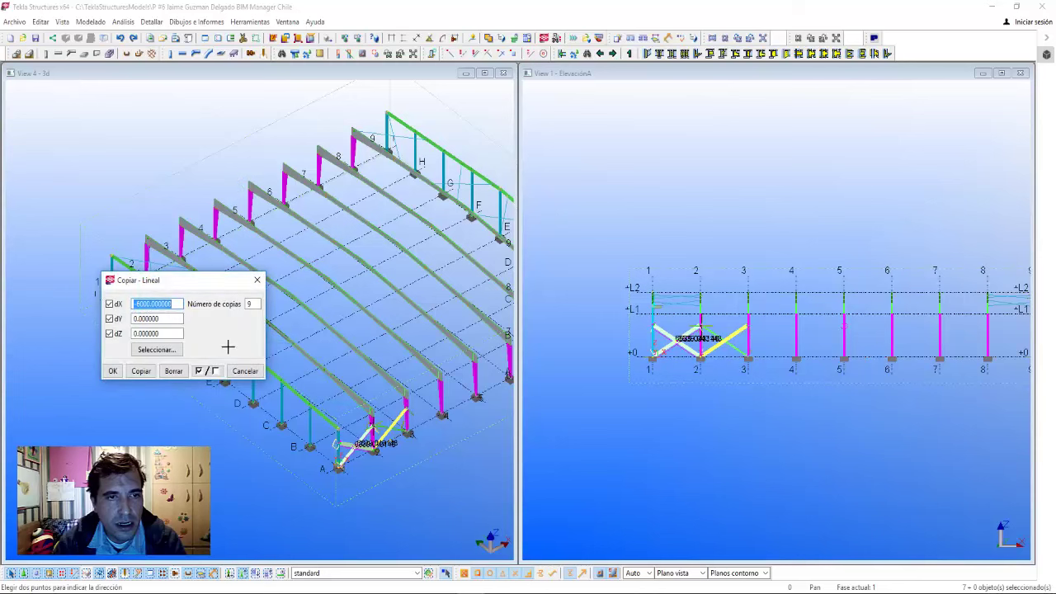
left_click(239, 368)
right_click(204, 114)
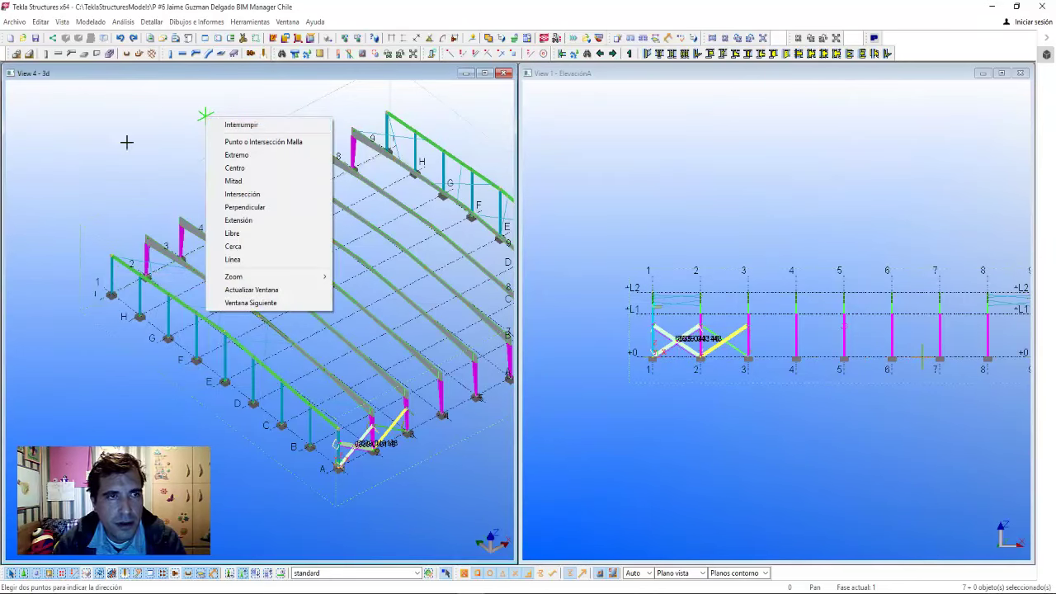
- Reopen Copiar Especial > Espejo (X0 6000, Y0 24000, angle 90) and pan to the grid 2 braces
left_click(41, 21)
mouse_move(82, 93)
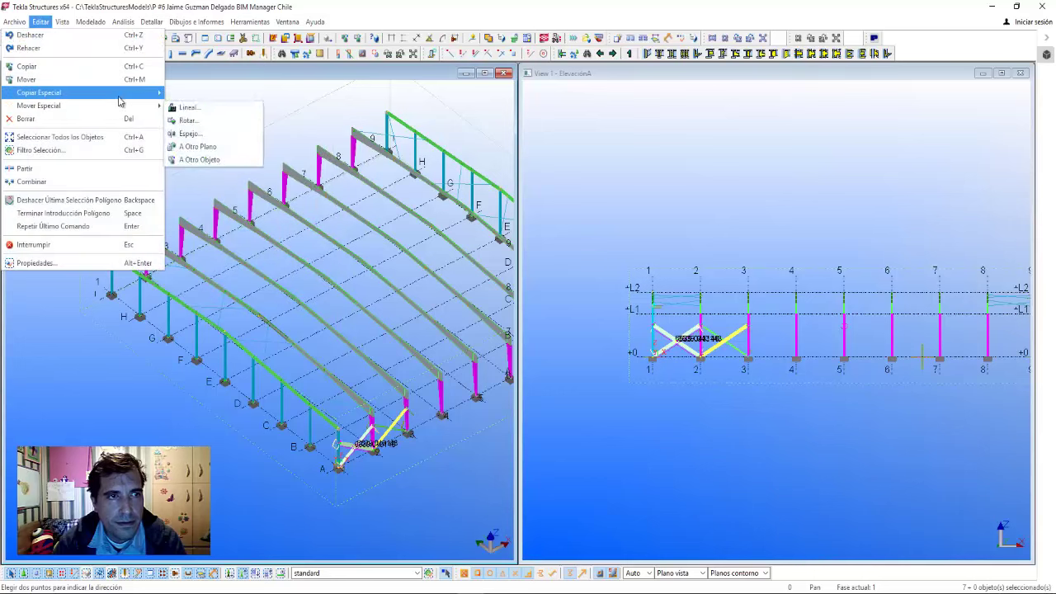
left_click(206, 120)
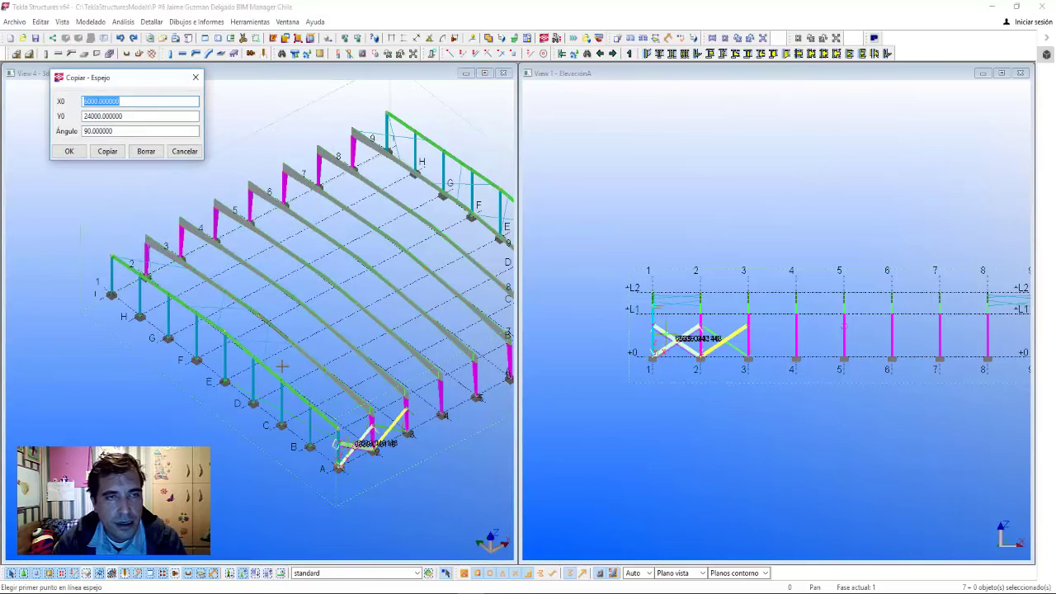
middle_click_drag(283, 367, 350, 277)
scroll(350, 277, "down", 5)
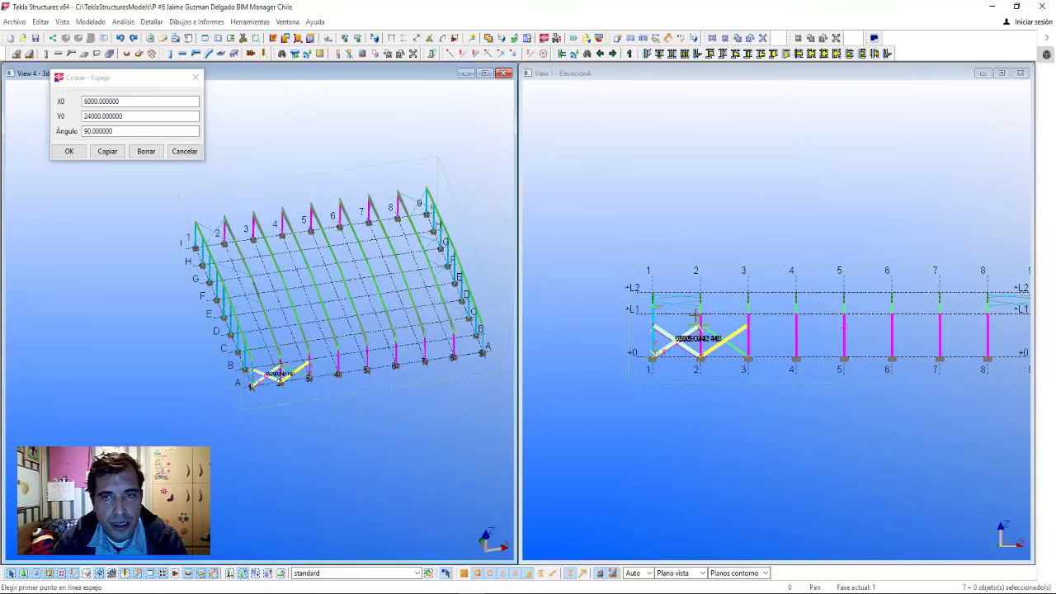
scroll(722, 345, "up", 4)
middle_click_drag(724, 346, 831, 350)
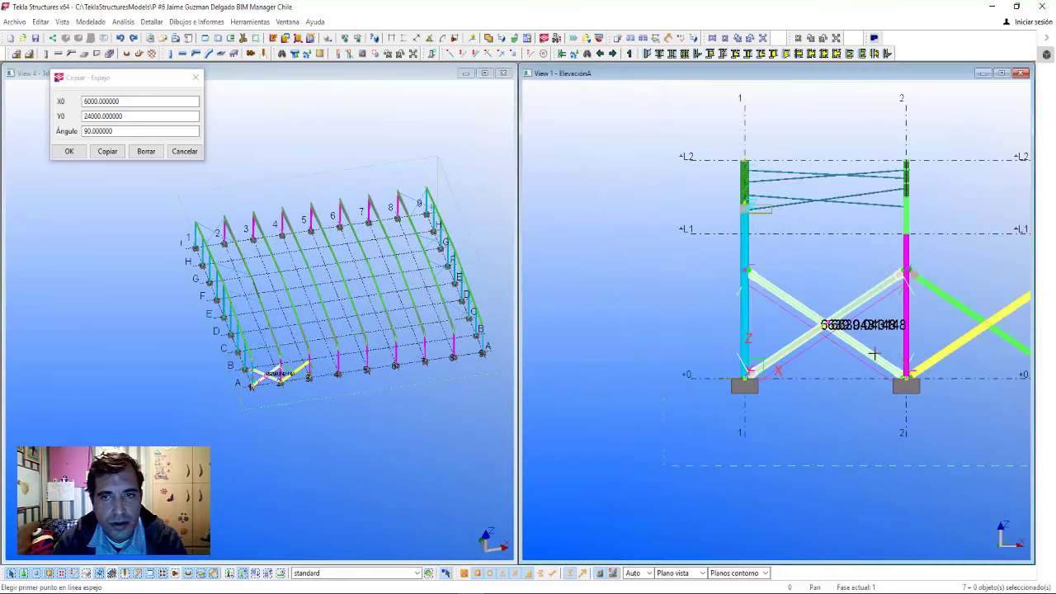
scroll(866, 353, "down", 2)
scroll(853, 353, "up", 2)
scroll(741, 348, "up", 5)
scroll(741, 349, "down", 5)
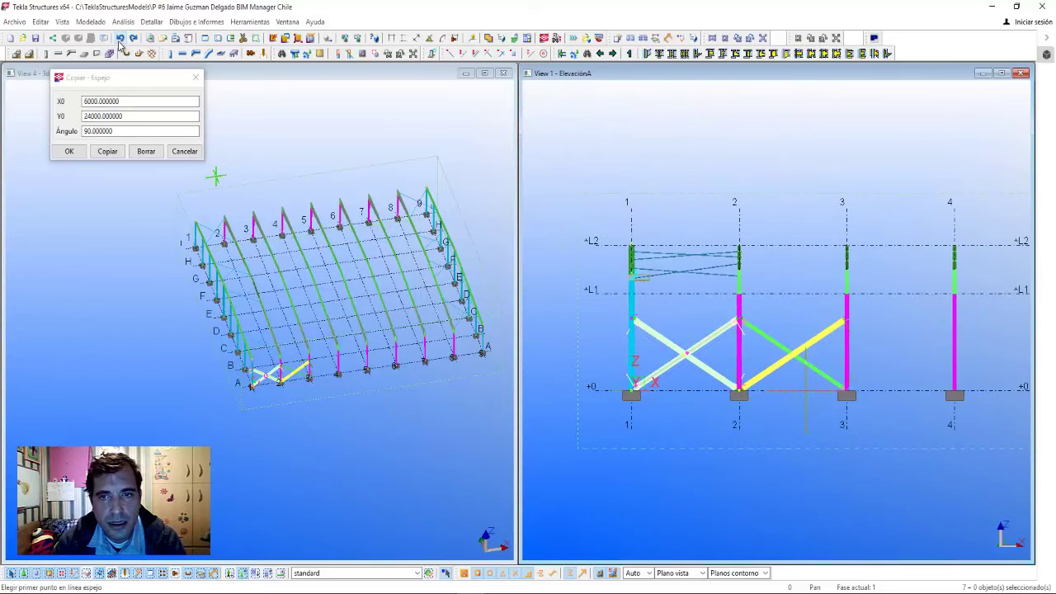
scroll(240, 333, "up", 5)
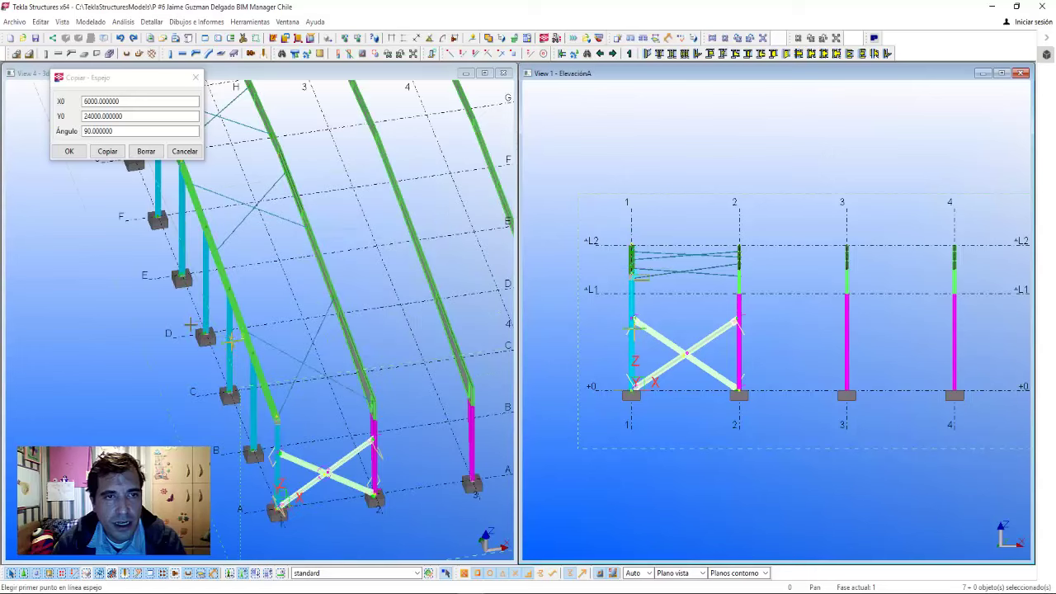
scroll(240, 313, "down", 3)
scroll(248, 288, "down", 3)
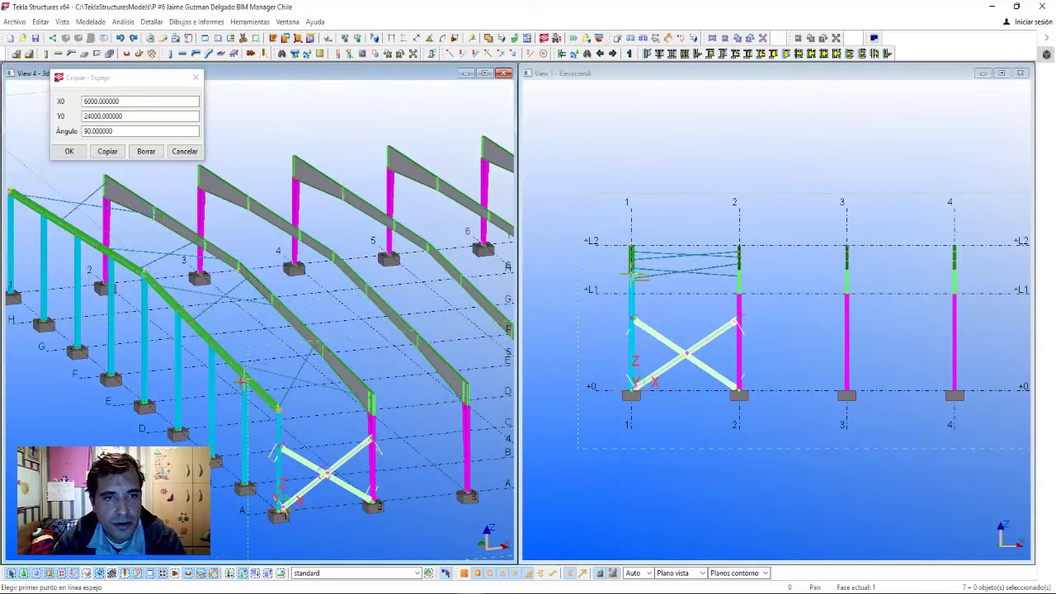
middle_click_drag(245, 288, 338, 324)
scroll(297, 334, "down", 2)
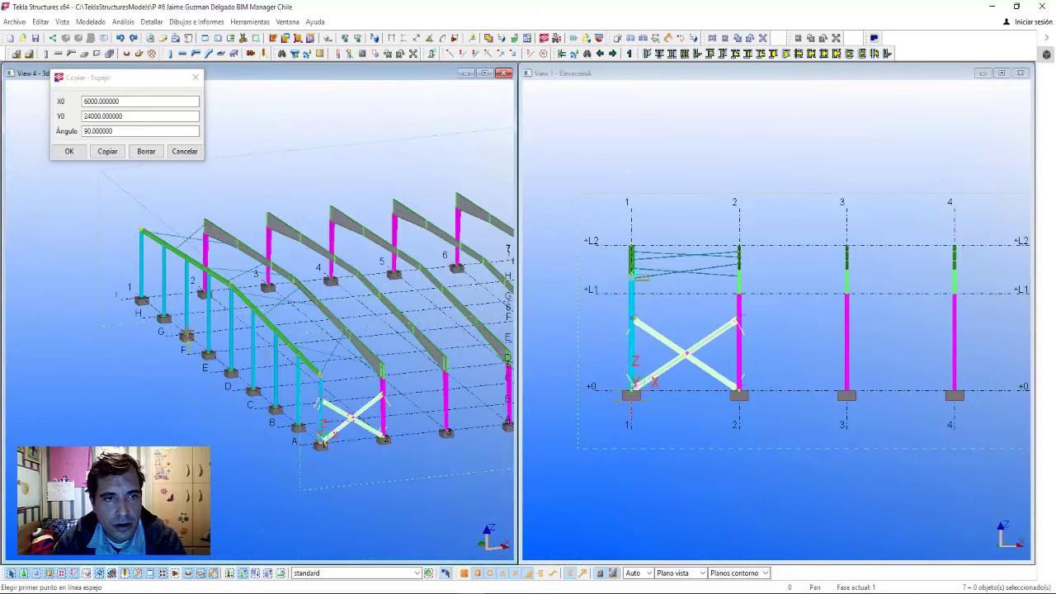
scroll(188, 336, "up", 3)
scroll(198, 363, "down", 3)
scroll(204, 377, "up", 2)
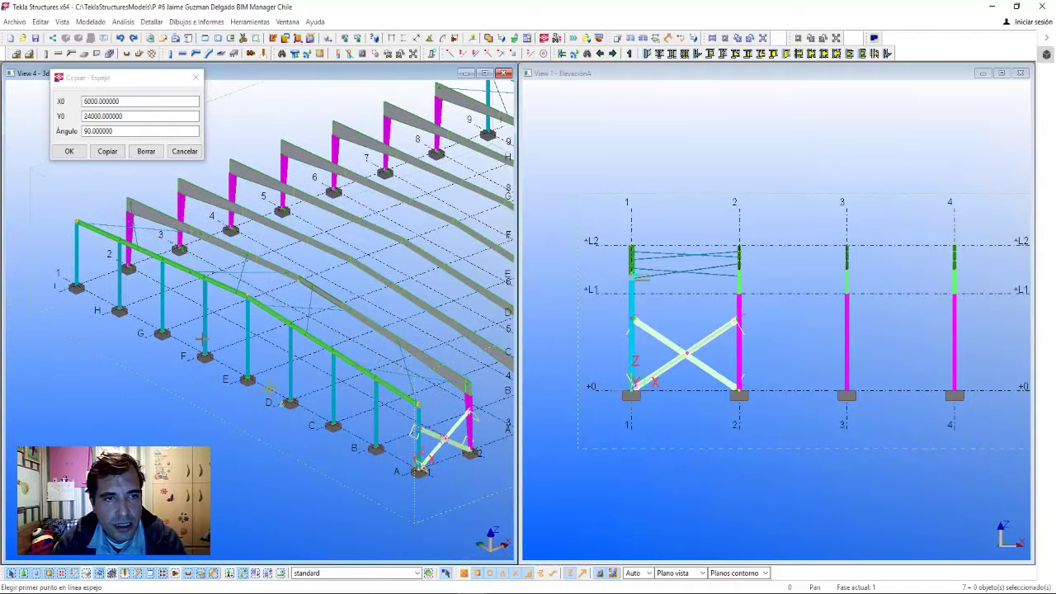
scroll(421, 469, "up", 2)
scroll(299, 374, "down", 2)
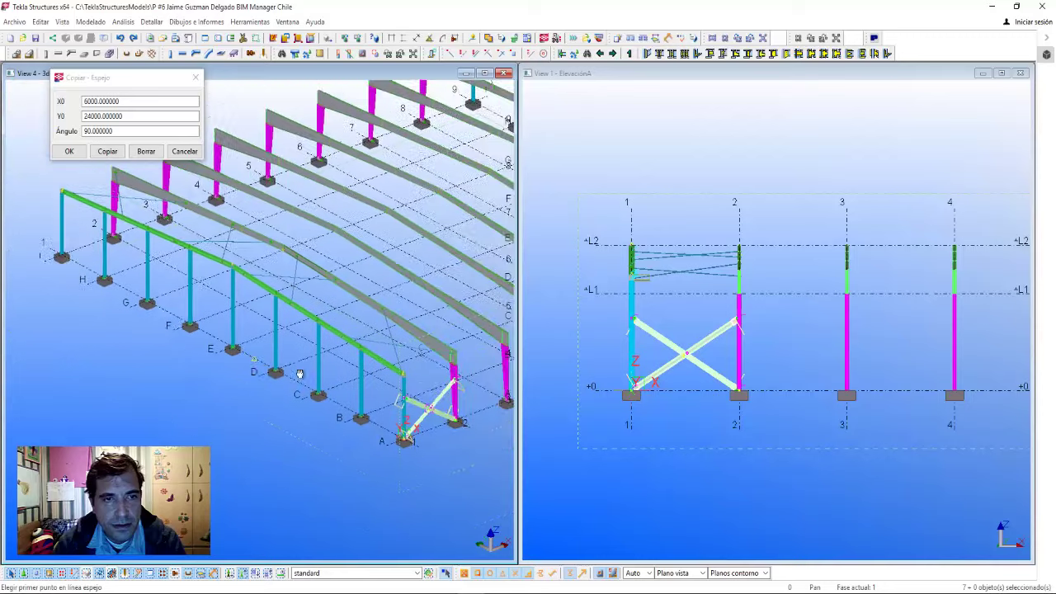
scroll(299, 374, "down", 2)
scroll(217, 366, "up", 2)
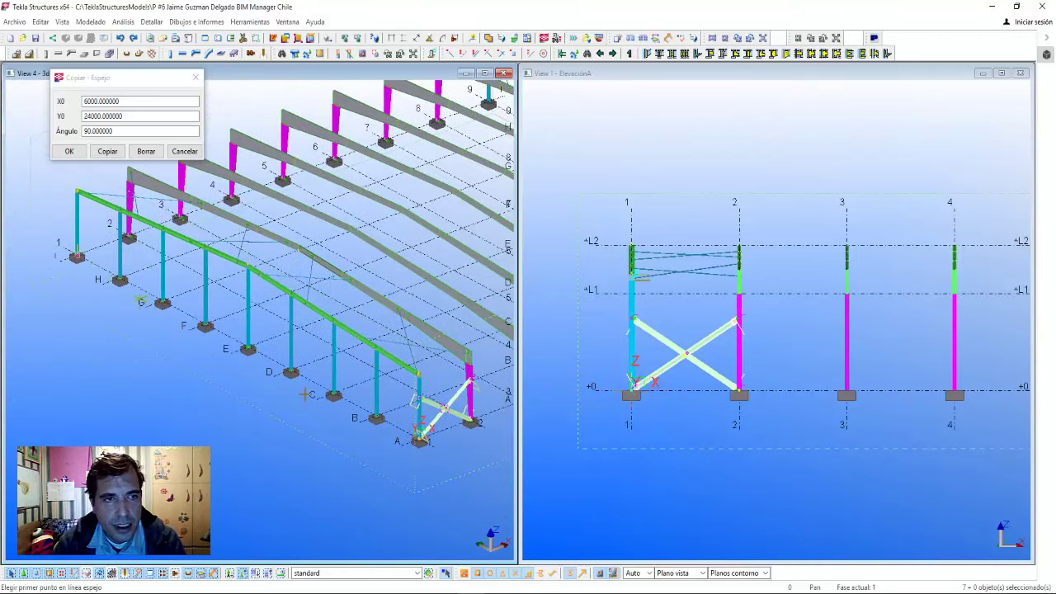
- Make Elevación1 visible through the view list and cancel the Copiar - Espejo dialog
left_click(62, 21)
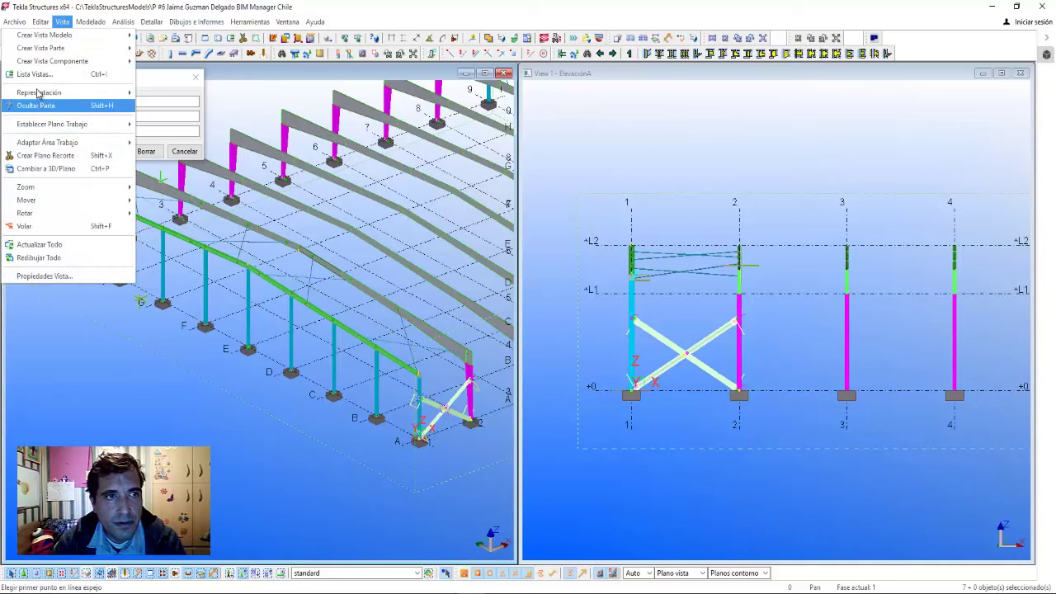
left_click(33, 75)
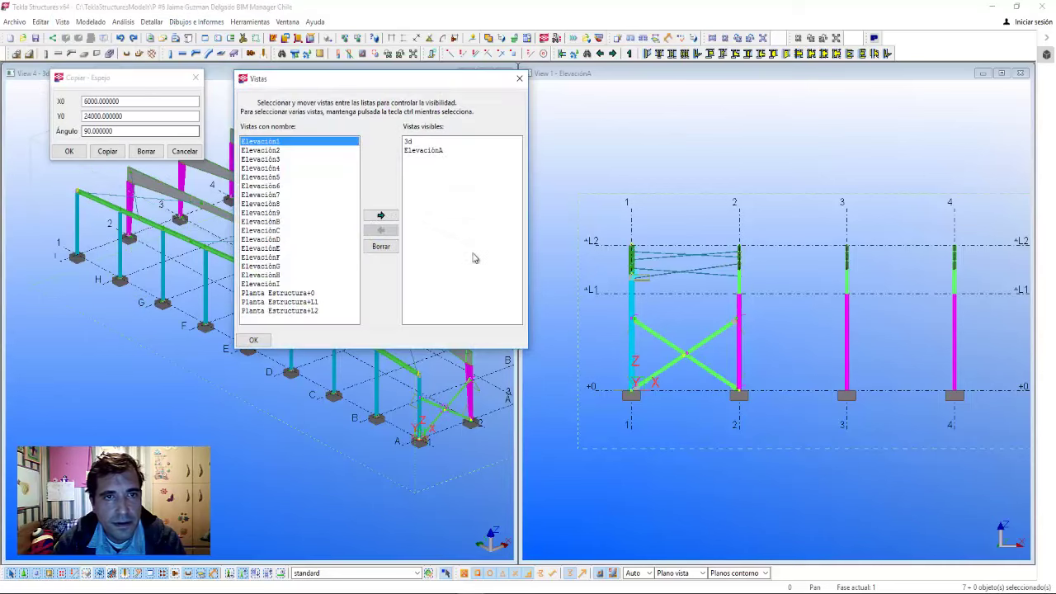
left_click(377, 216)
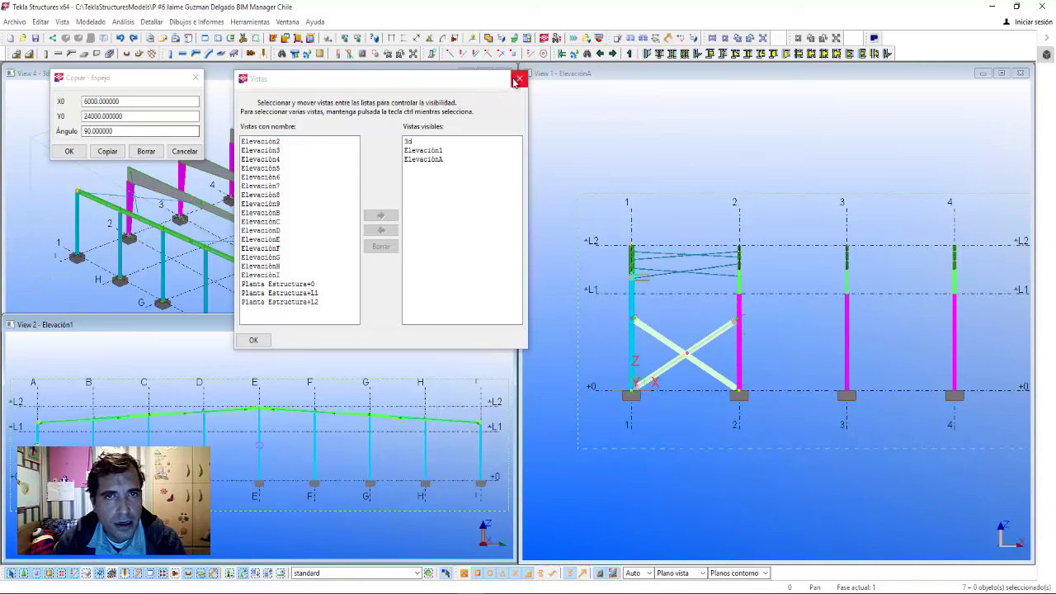
left_click(519, 79)
left_click(194, 76)
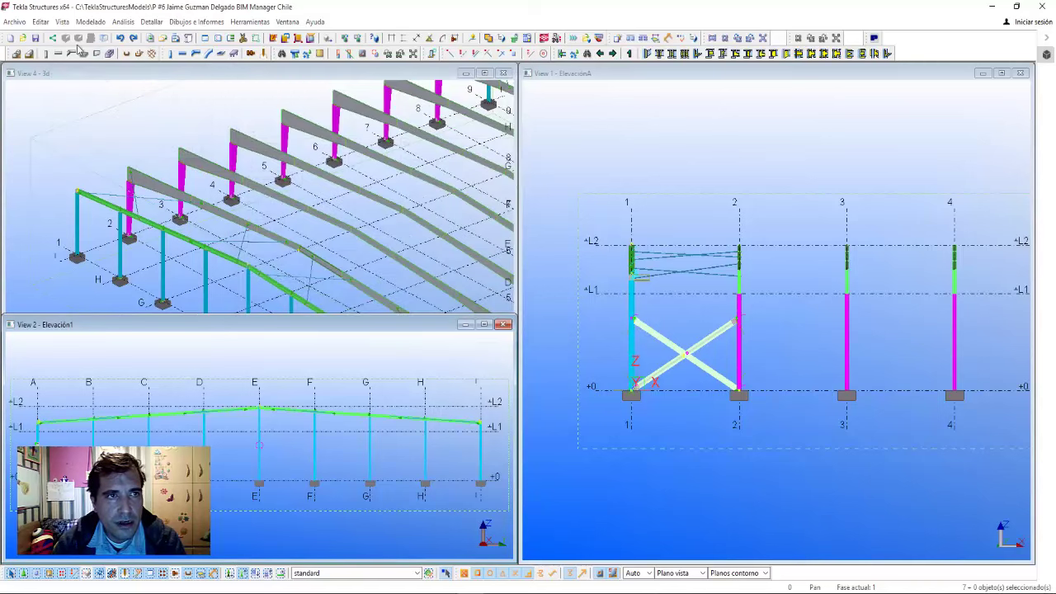
left_click(40, 21)
mouse_move(39, 93)
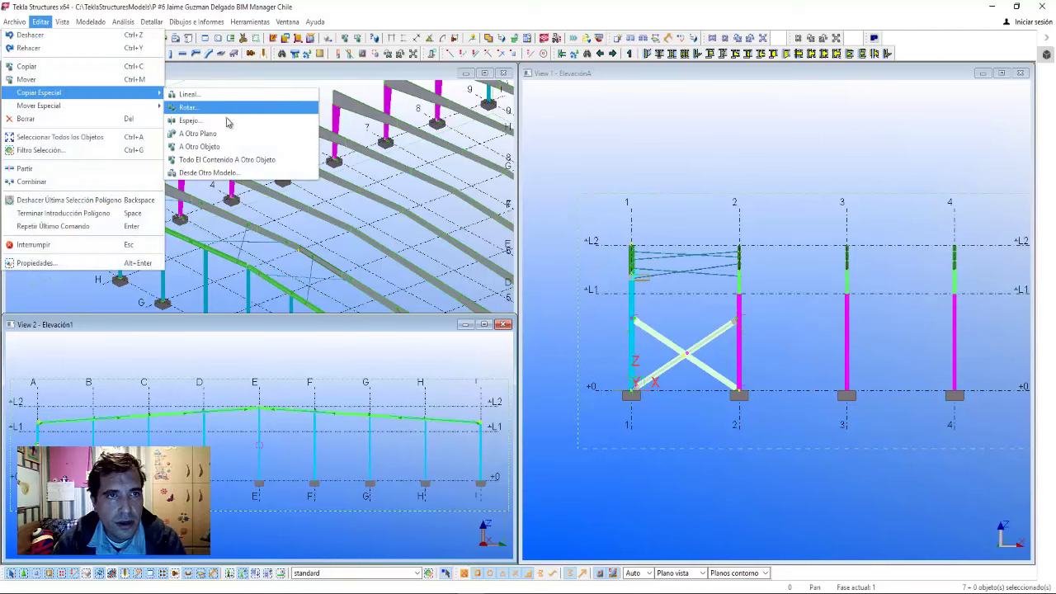
- Start a mirror copy and pick two points on grid line E in Elevación1
left_click(268, 122)
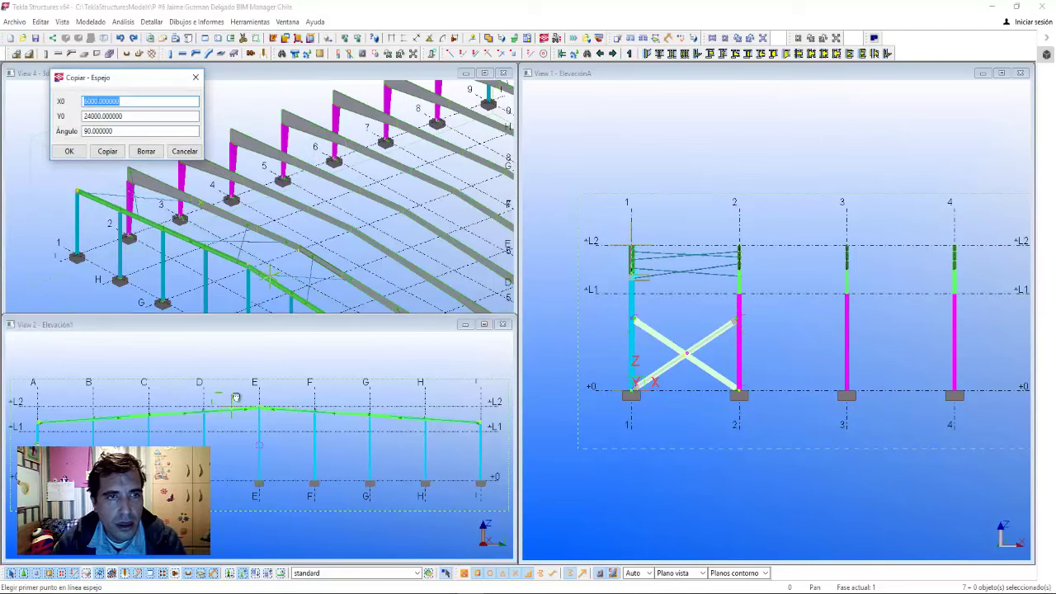
middle_click_drag(231, 401, 226, 387)
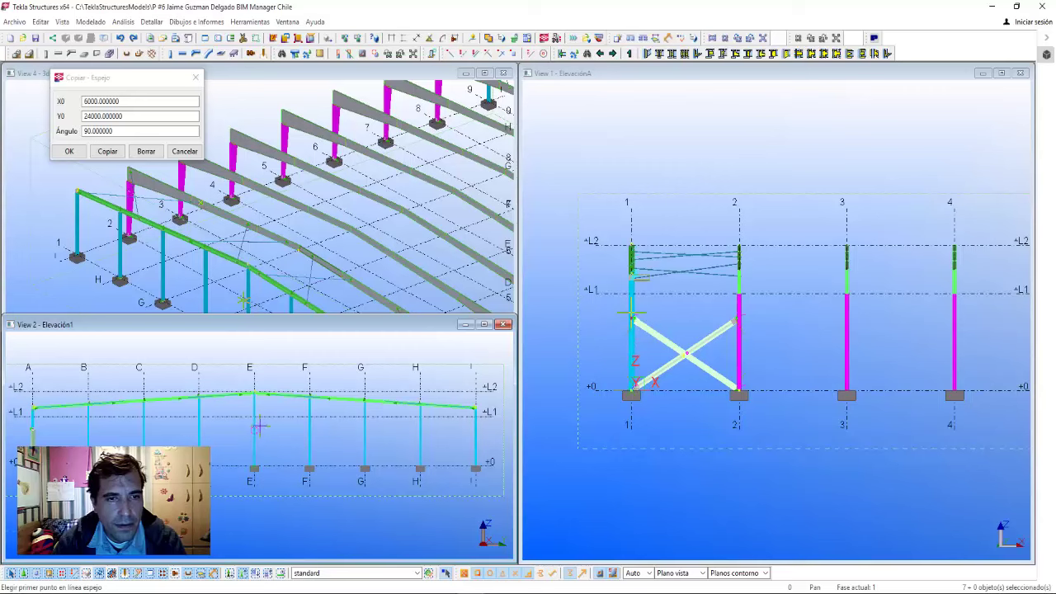
scroll(247, 417, "up", 2)
scroll(239, 396, "up", 3)
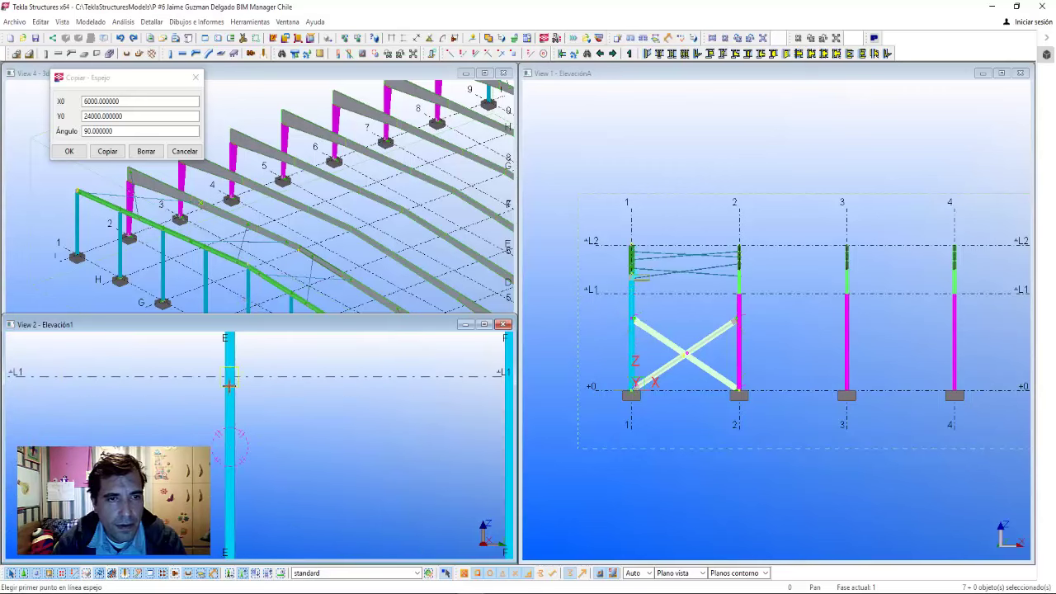
left_click(230, 384)
scroll(235, 438, "down", 2)
scroll(235, 445, "down", 1)
scroll(244, 412, "up", 2)
scroll(246, 381, "up", 2)
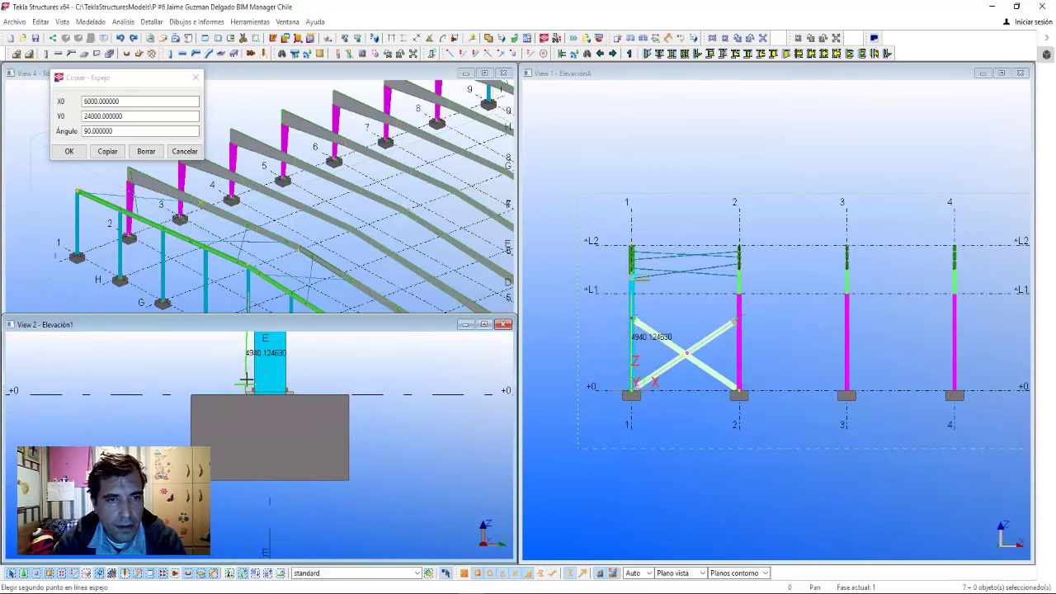
left_click(246, 381)
- Copy the bracing about the mirror line X0 0, Y0 24000, angle 0, and close the dialog
scroll(250, 413, "down", 2)
scroll(255, 459, "down", 2)
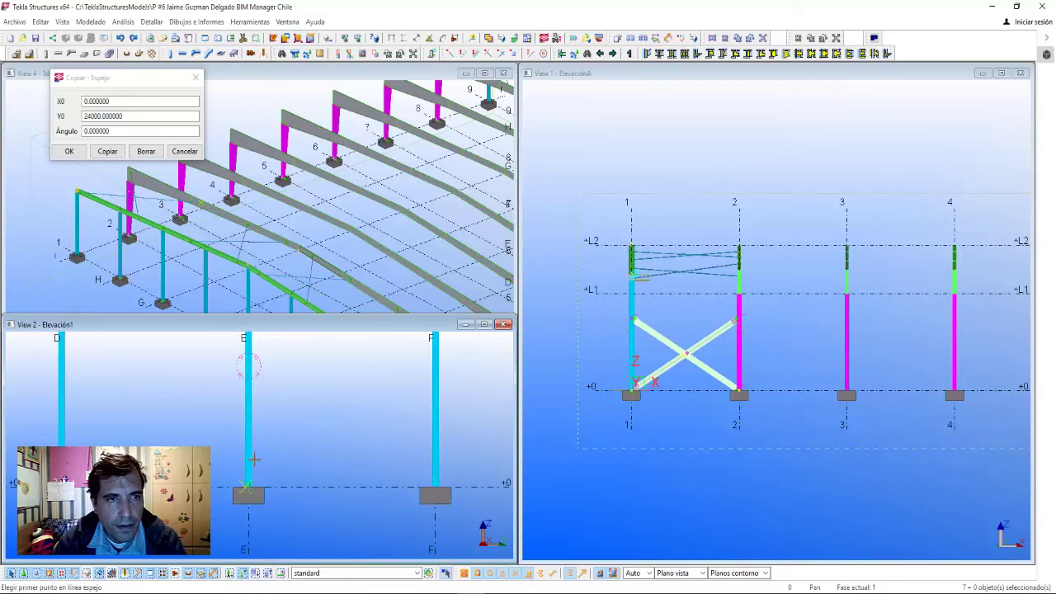
scroll(254, 459, "down", 2)
scroll(256, 445, "down", 2)
middle_click_drag(264, 425, 270, 413)
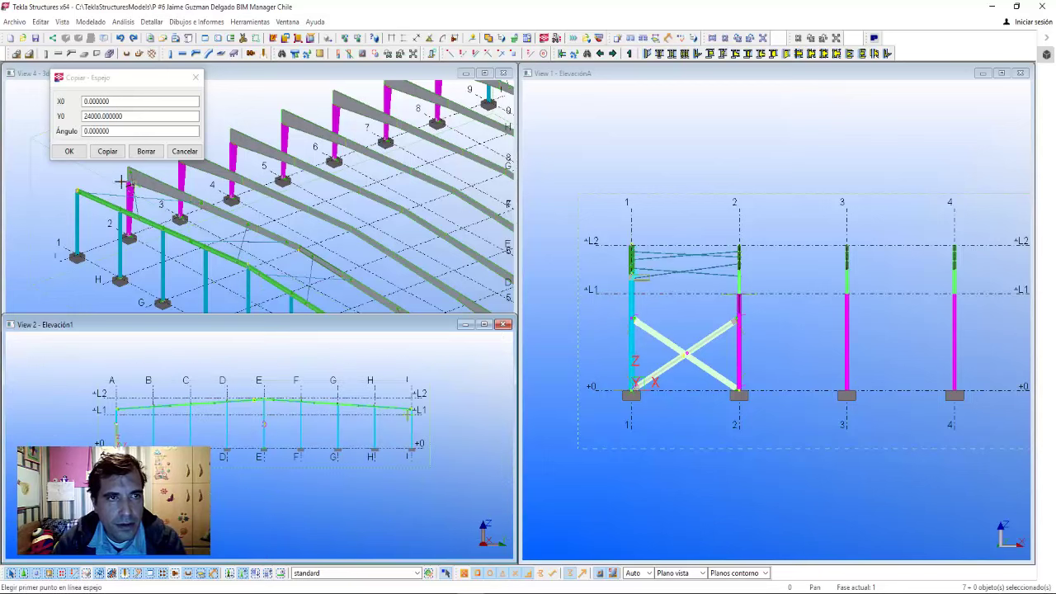
left_click(108, 151)
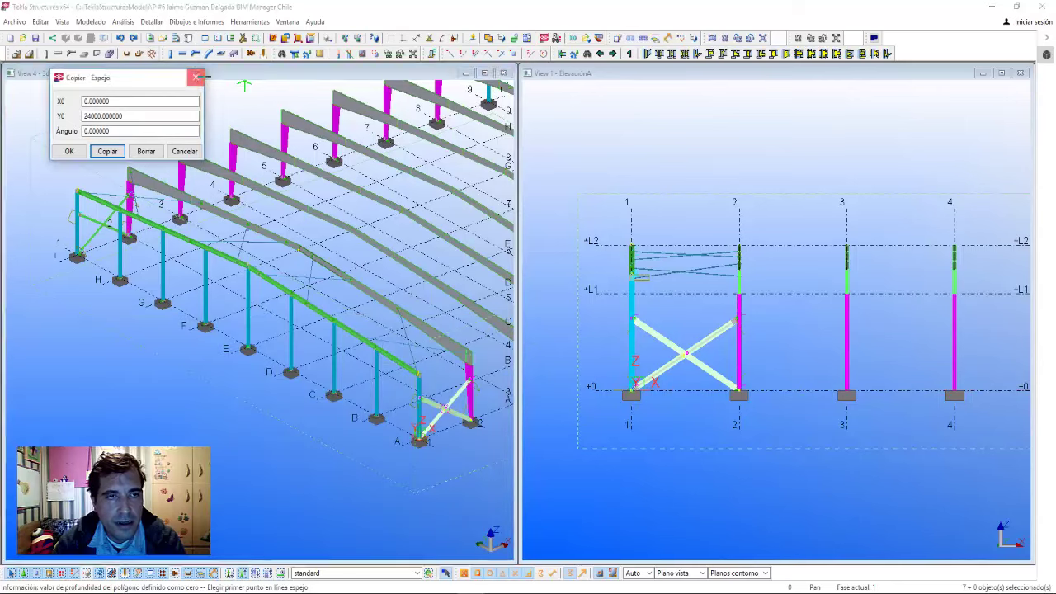
left_click(195, 77)
- Zoom in on the bolted joints of the copied bracing in the 3D view
scroll(206, 322, "up", 3)
mouse_move(206, 322)
middle_mouse_down()
mouse_move(363, 330)
mouse_move(297, 338)
middle_mouse_up()
scroll(288, 344, "up", 5)
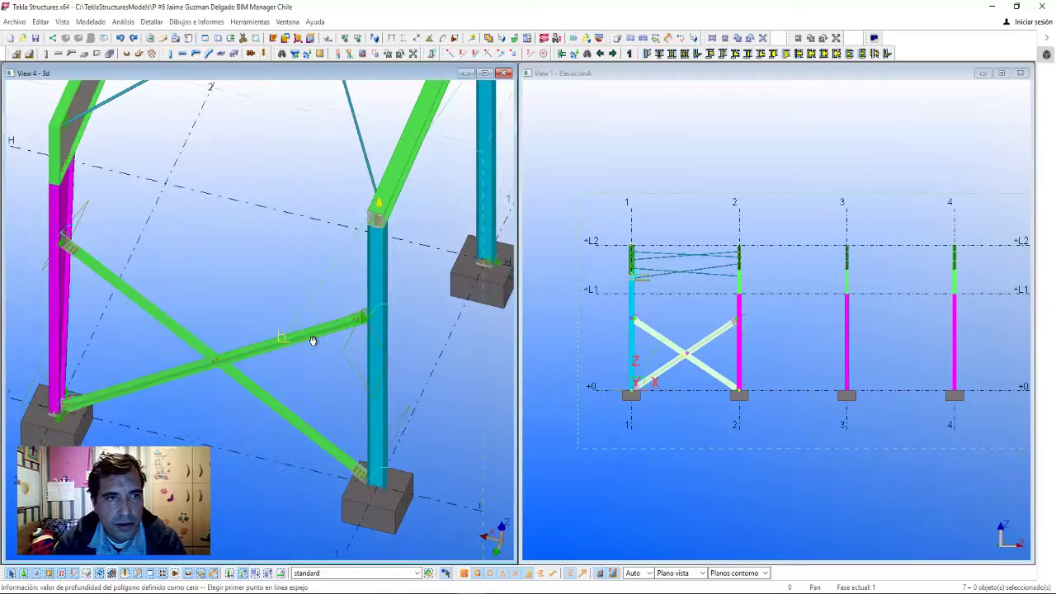
scroll(288, 346, "up", 4)
scroll(288, 347, "down", 8)
- Interrupt the mirror command and switch to the PowerPoint tutorial on slide 27
right_click(304, 256)
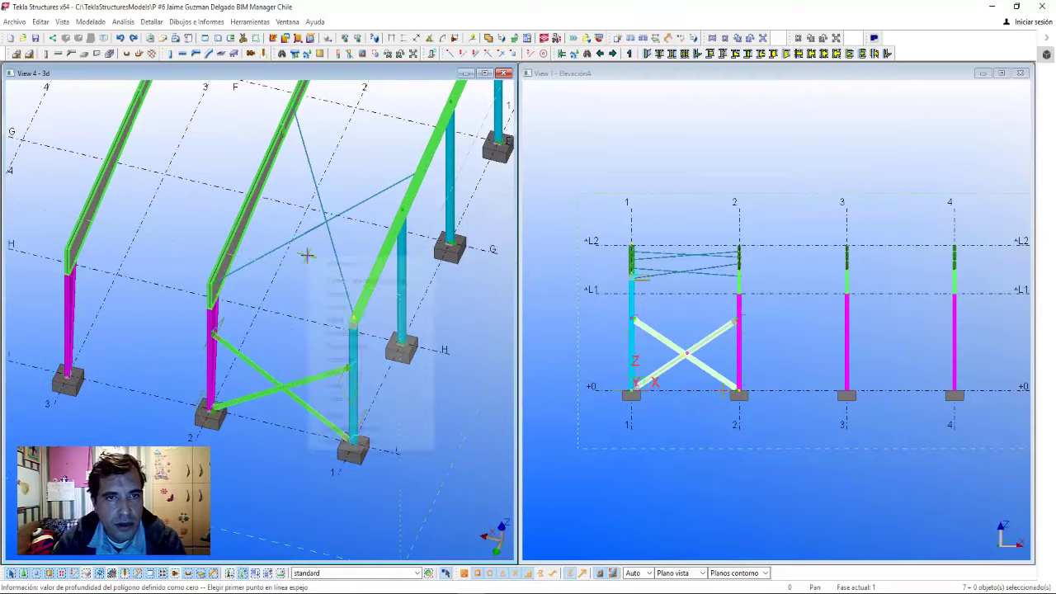
left_click(330, 257)
scroll(213, 325, "up", 2)
scroll(214, 324, "up", 3)
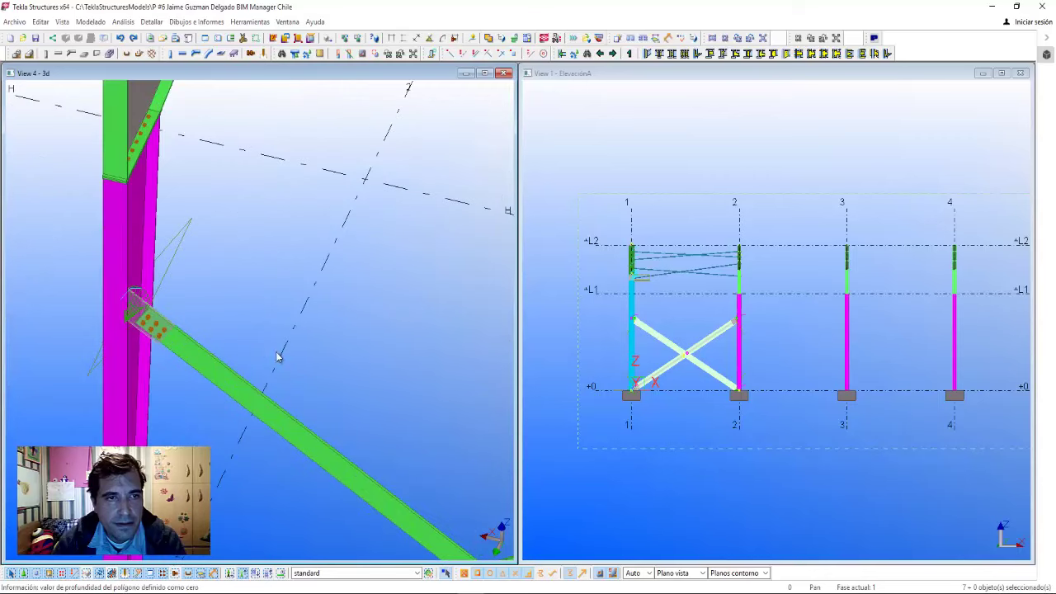
left_click(880, 541)
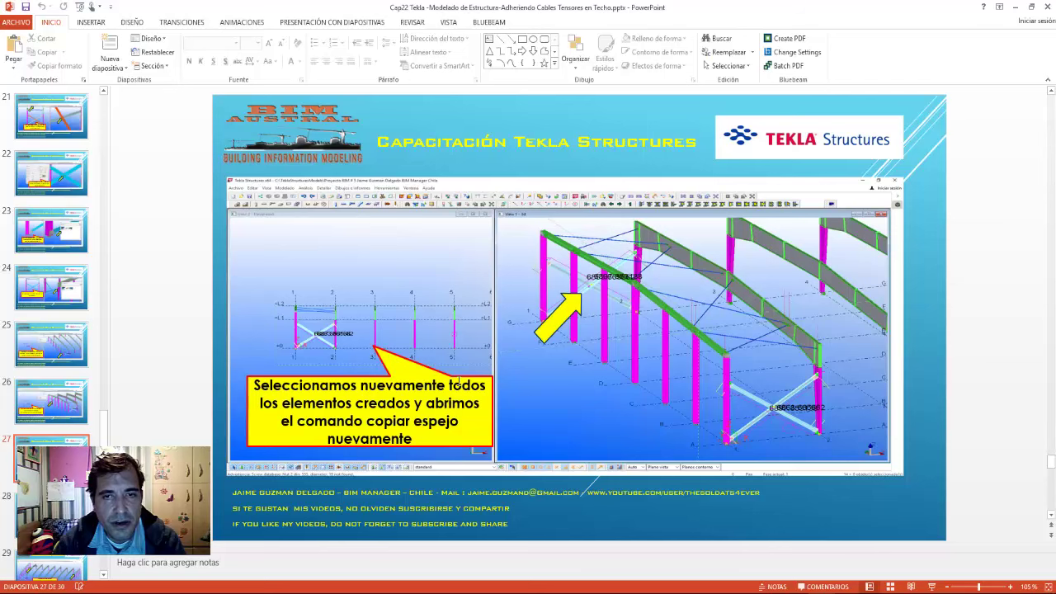
- Advance the tutorial from slide 27 to slide 28, about picking centre points
key("Down")
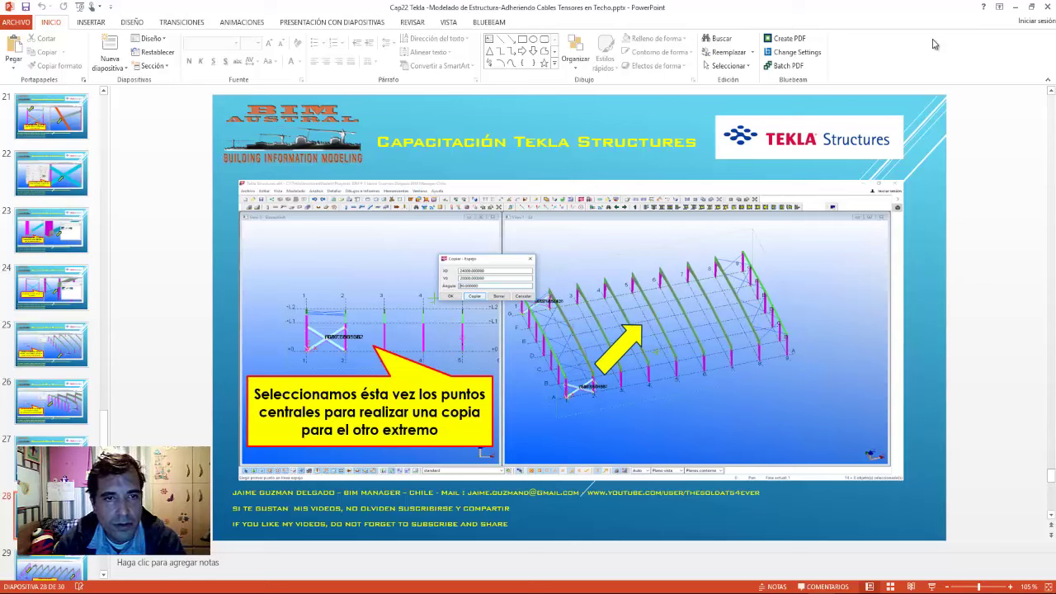
- Zoom and rotate the 3D view to show the whole warehouse frame with its X-bracing
scroll(364, 388, "up", 3)
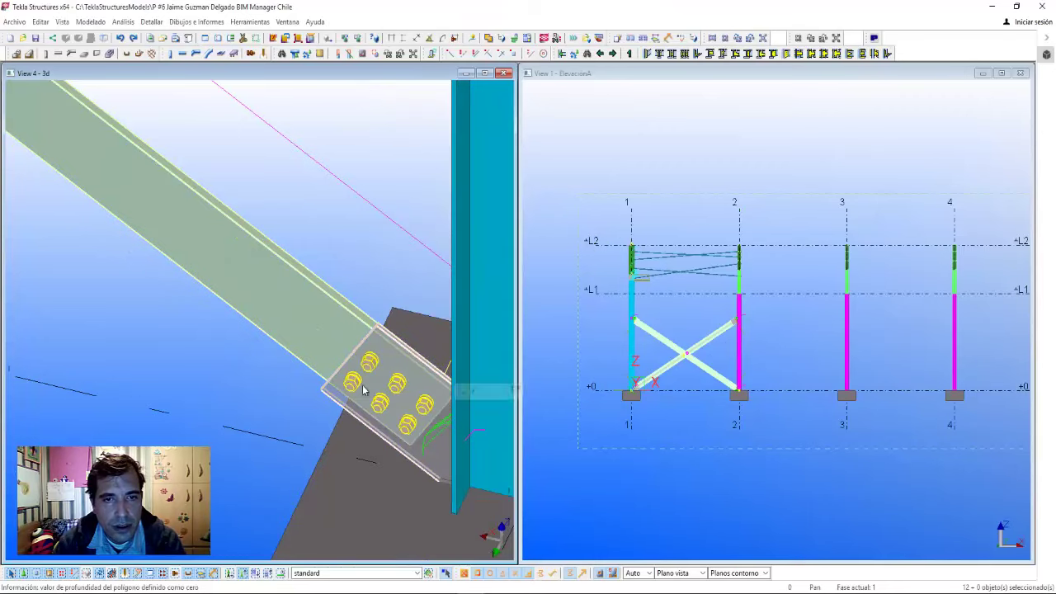
scroll(364, 388, "down", 3)
middle_click_drag(364, 388, 335, 314, "ctrl")
scroll(352, 279, "up", 4)
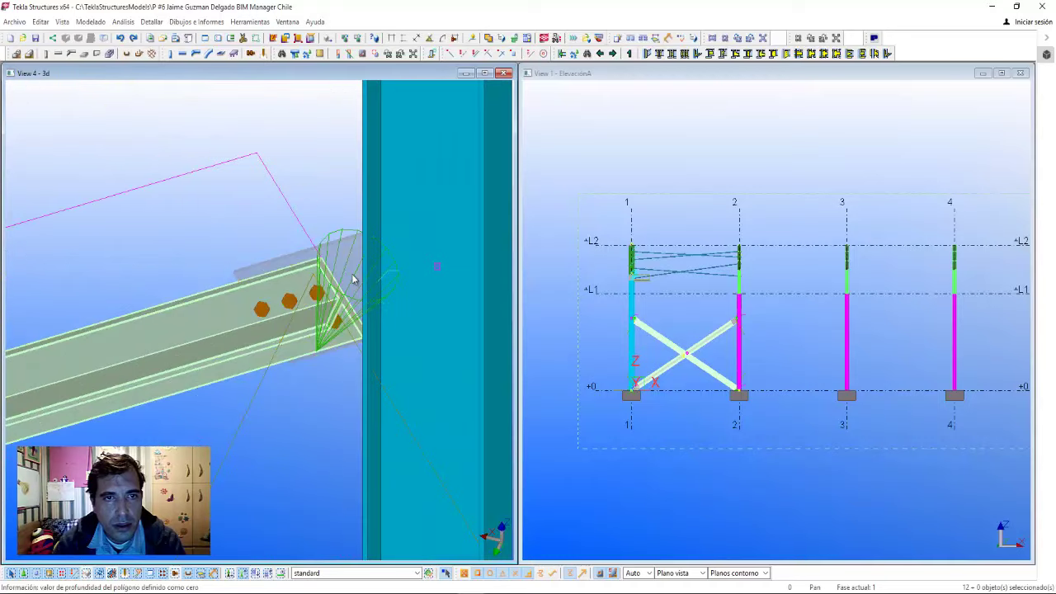
scroll(335, 327, "down", 5)
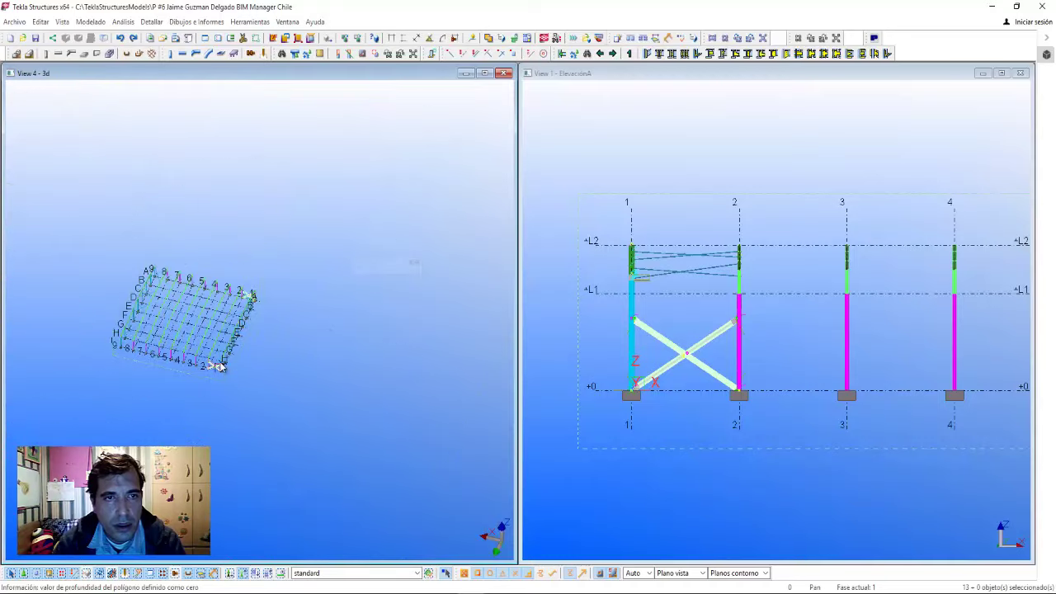
middle_click_drag(217, 366, 294, 358, "ctrl")
scroll(339, 347, "up", 3)
scroll(338, 344, "down", 5)
scroll(330, 347, "down", 3)
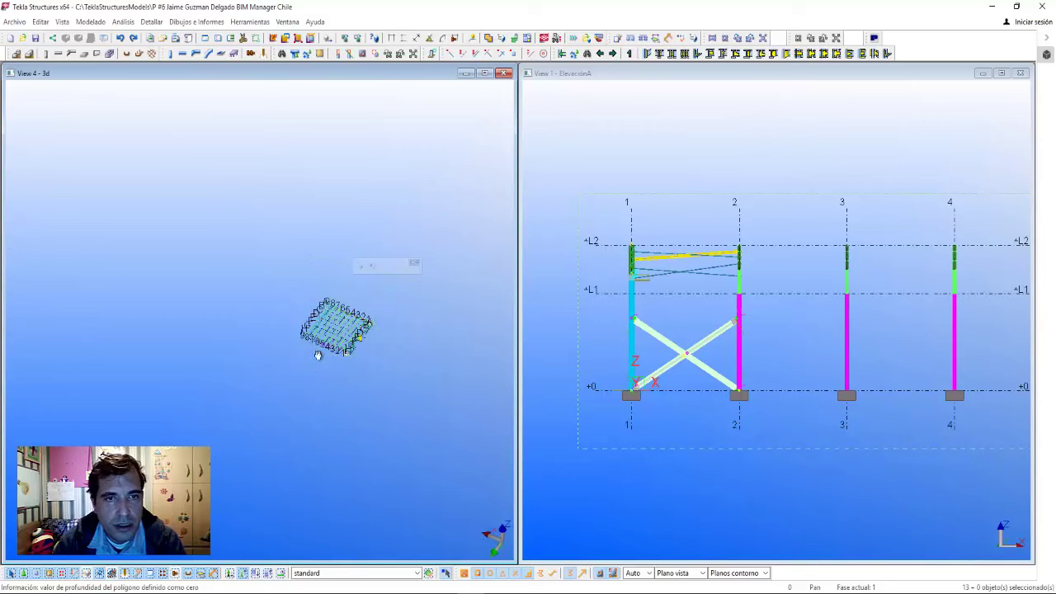
scroll(334, 318, "up", 5)
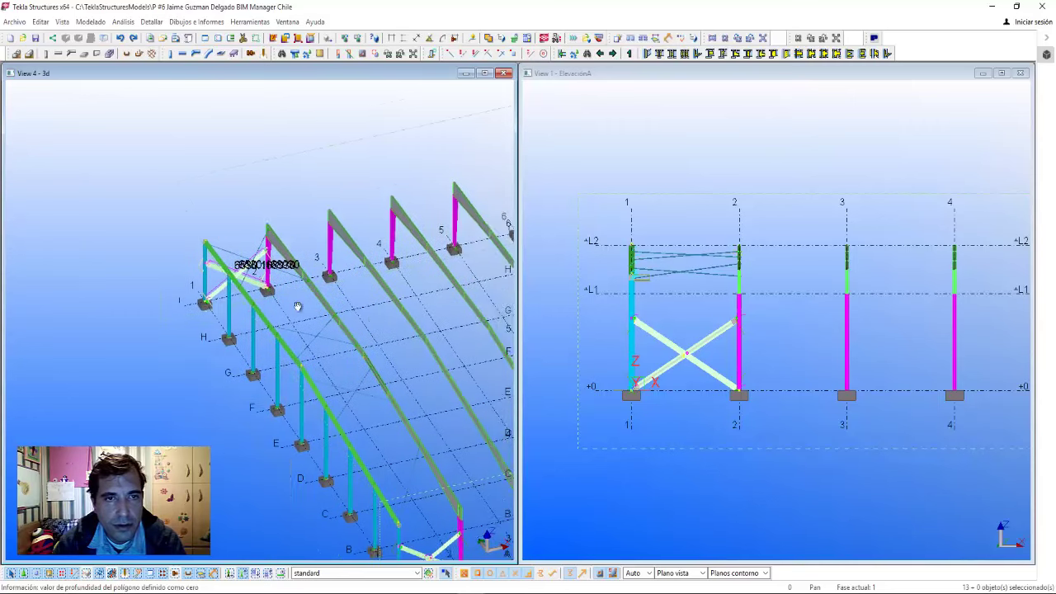
scroll(123, 272, "down", 2)
scroll(153, 322, "up", 1)
scroll(228, 233, "down", 1)
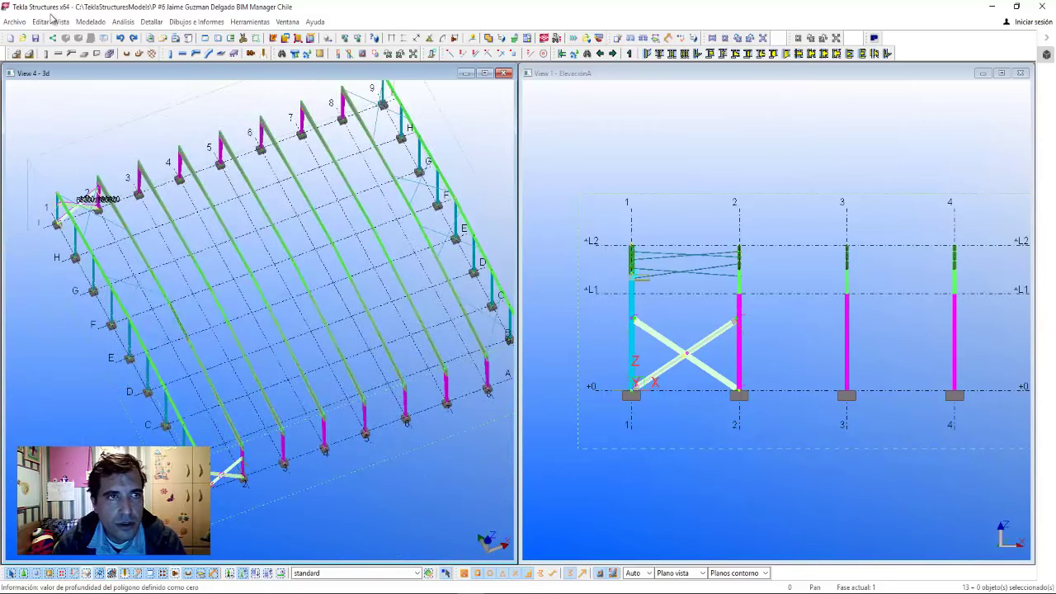
left_click(40, 21)
mouse_move(38, 92)
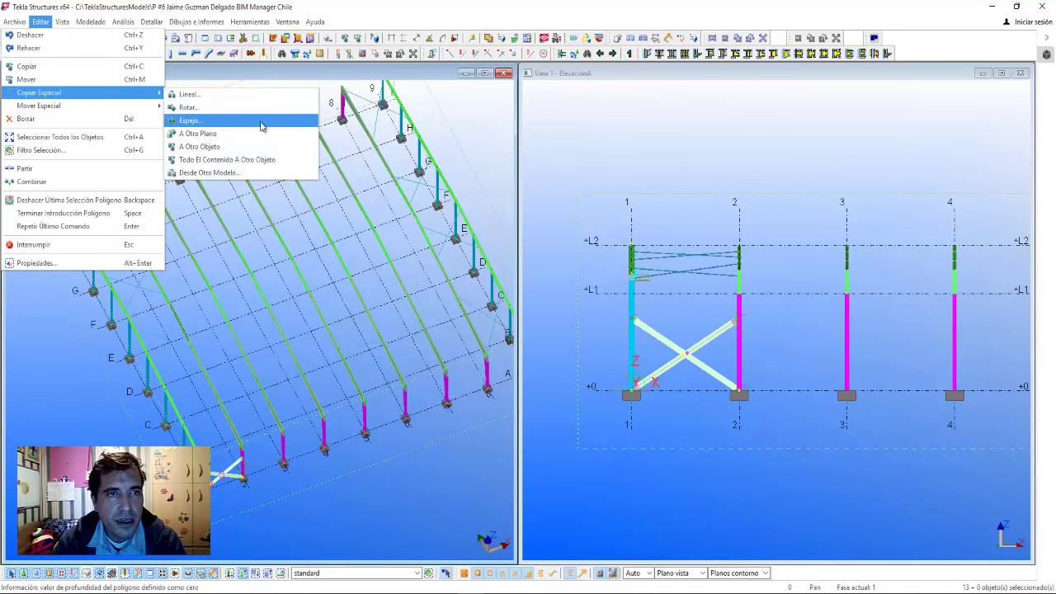
- Mirror-copy the bracing about frame line 5 (X0 24000, Y0 30000, angle -90)
left_click(261, 121)
scroll(280, 256, "up", 3)
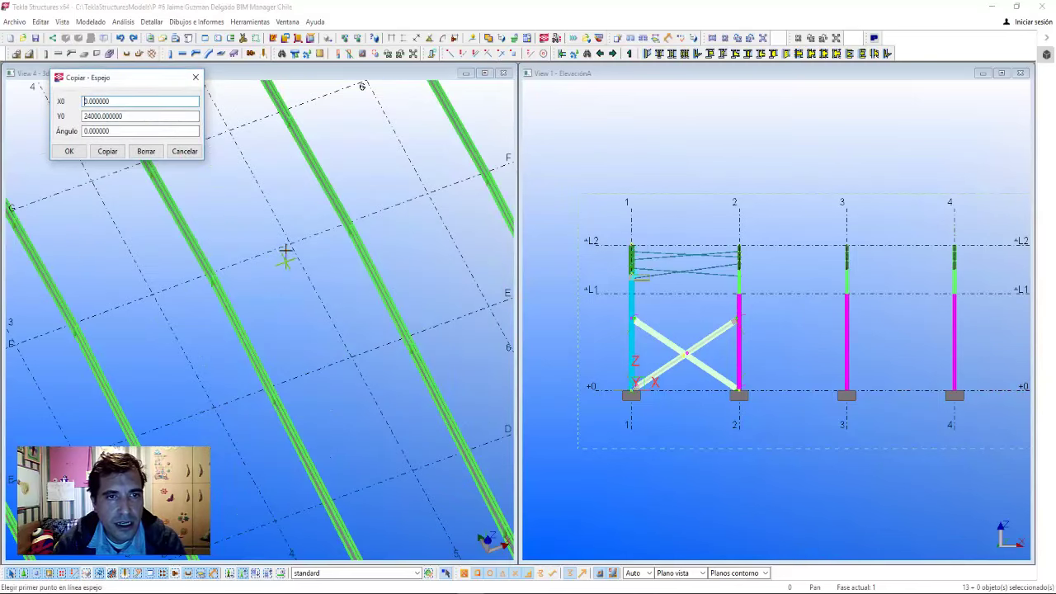
left_click(290, 244)
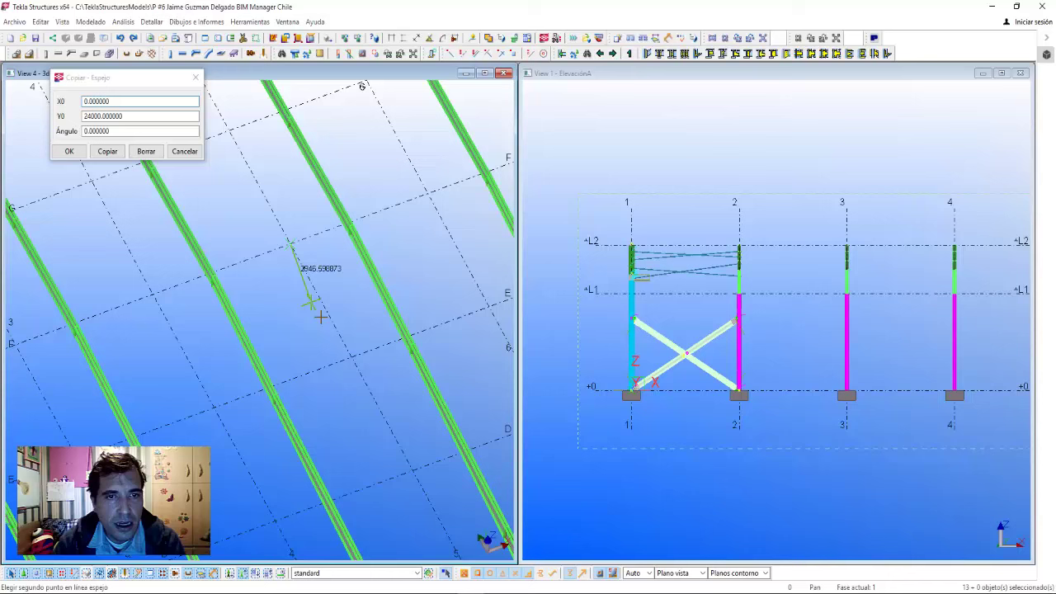
left_click(352, 363)
scroll(248, 359, "down", 5)
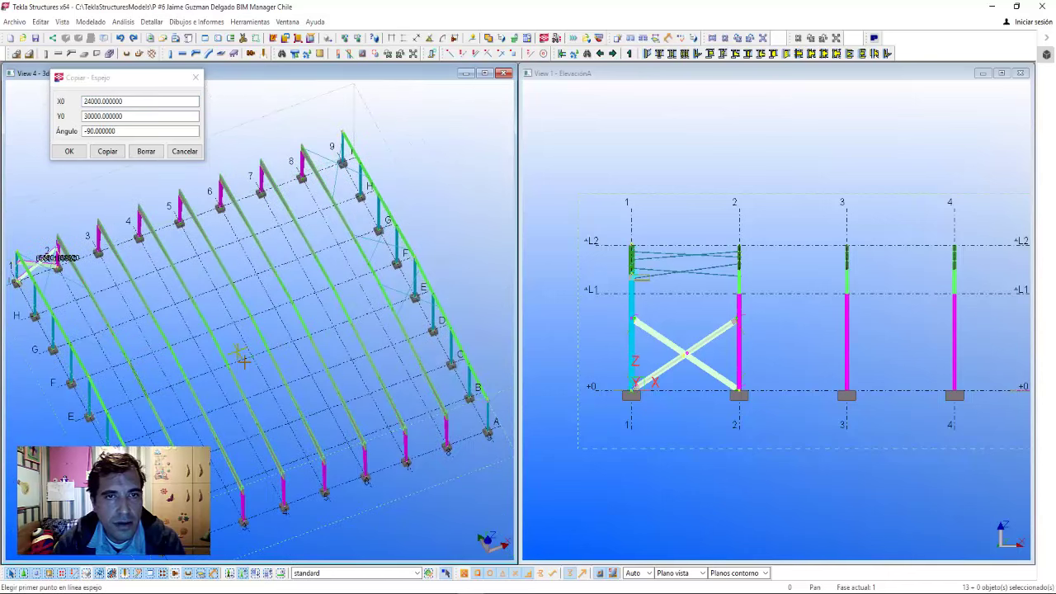
middle_click_drag(261, 353, 272, 330, "ctrl")
mouse_move(336, 311)
middle_mouse_down("ctrl")
mouse_move(295, 323)
mouse_move(151, 274)
middle_mouse_up("ctrl")
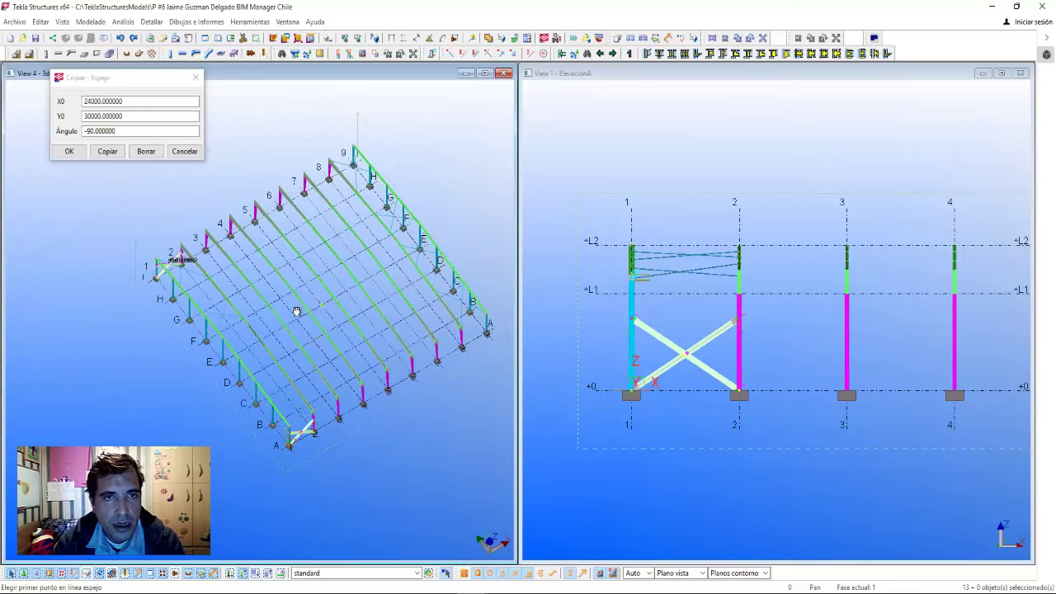
left_click(115, 151)
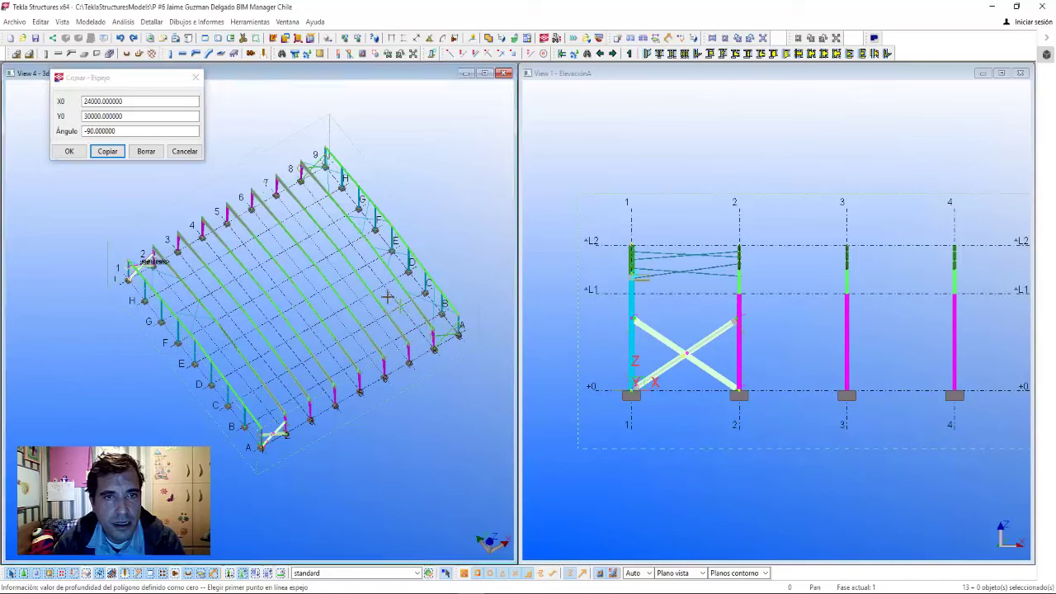
scroll(384, 299, "up", 5)
left_click(185, 151)
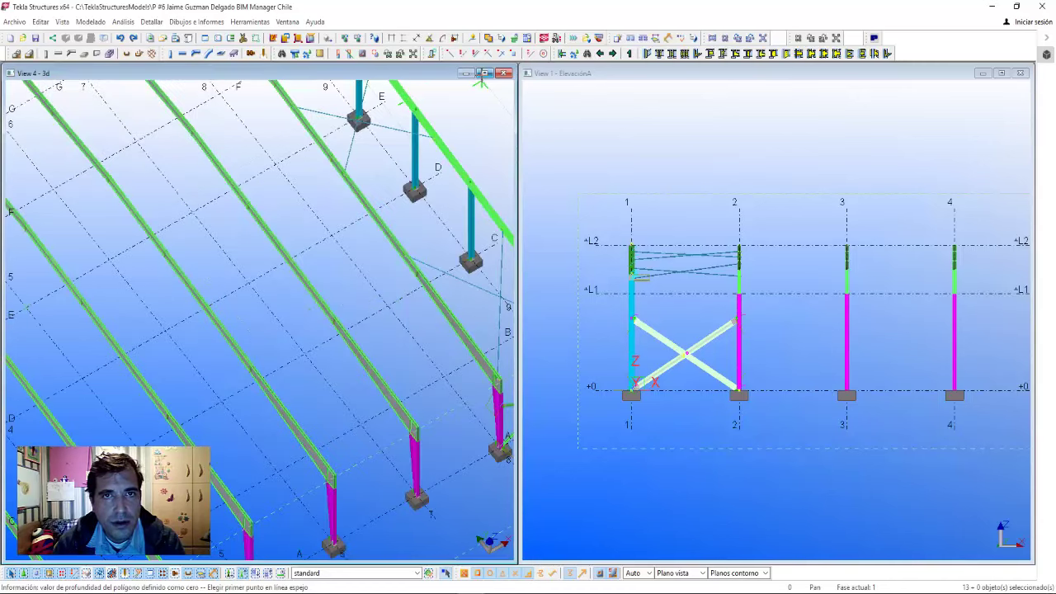
- Maximize the 3D view and orbit to face the mirrored cross bracing
left_click(486, 73)
scroll(488, 281, "down", 5)
middle_click_drag(488, 280, 236, 288, "ctrl")
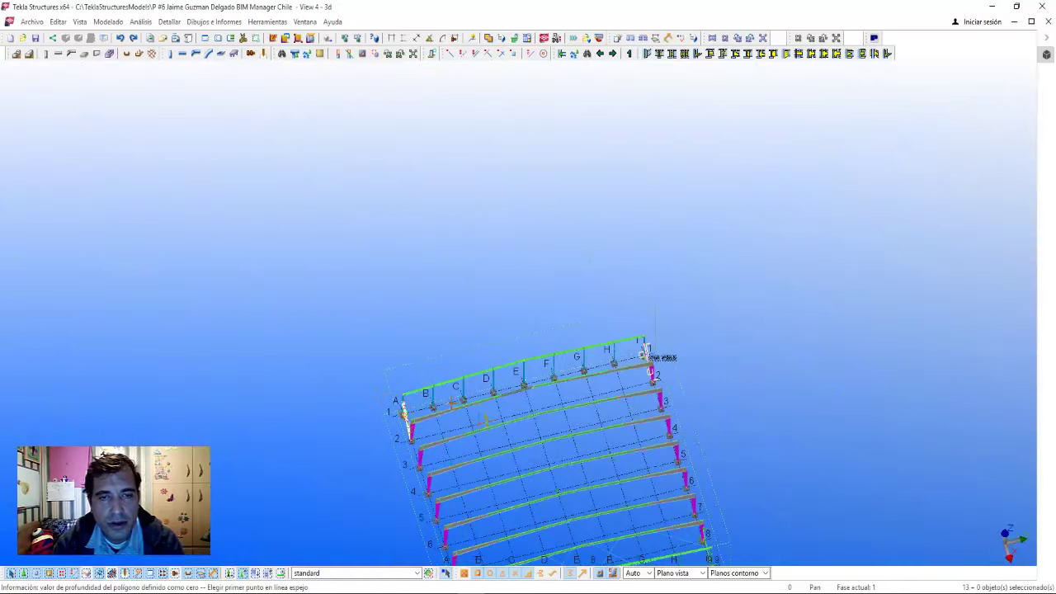
middle_click_drag(646, 353, 429, 354, "ctrl")
scroll(503, 287, "up", 6)
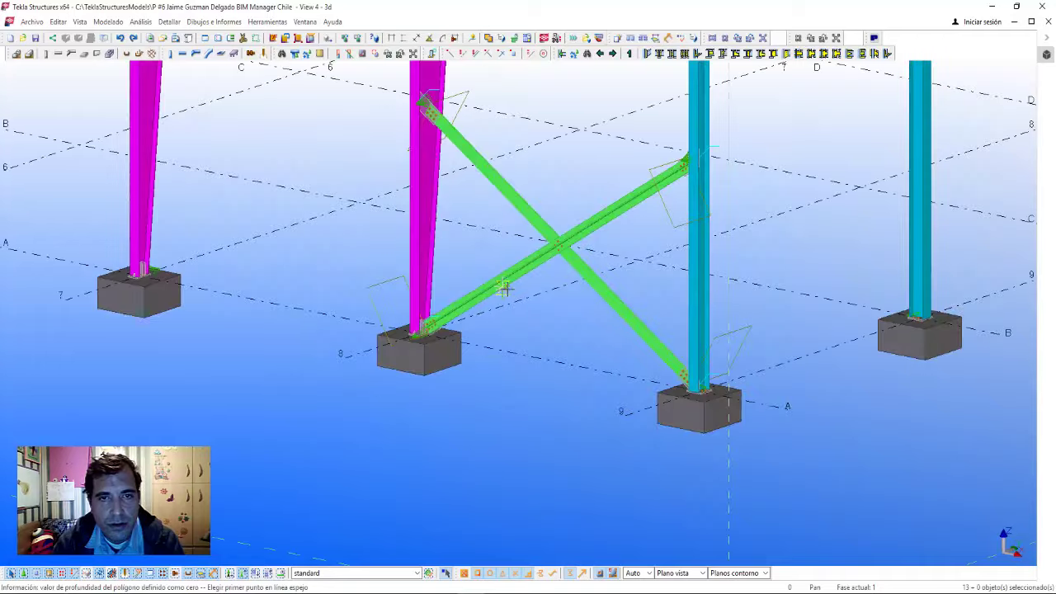
scroll(436, 170, "up", 3)
scroll(434, 175, "up", 2)
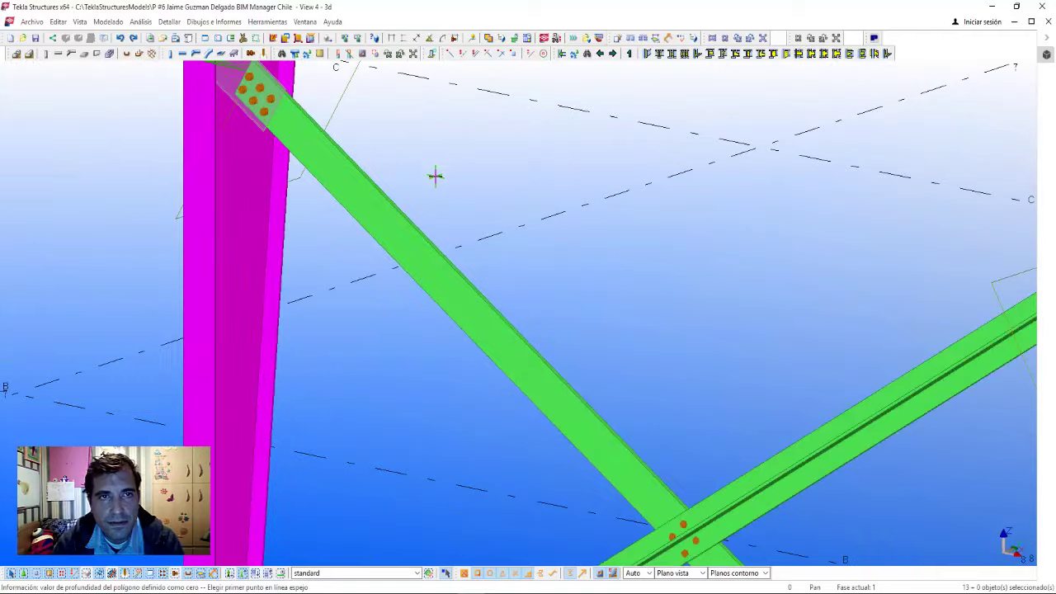
scroll(446, 177, "up", 2)
scroll(452, 182, "down", 5)
scroll(318, 269, "up", 8)
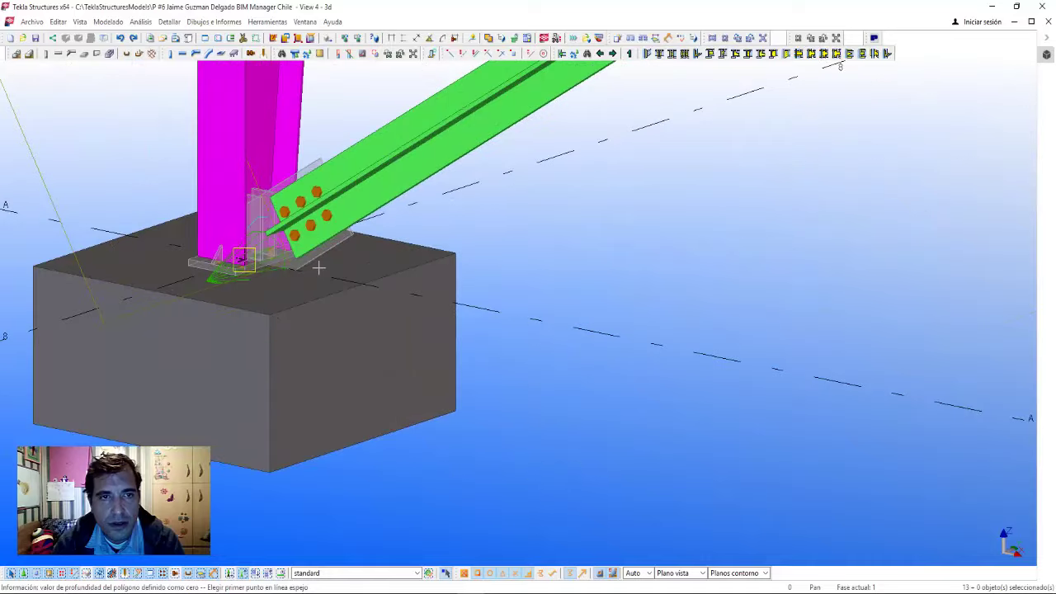
scroll(443, 196, "down", 6)
middle_click_drag(443, 195, 420, 243)
scroll(432, 243, "up", 5)
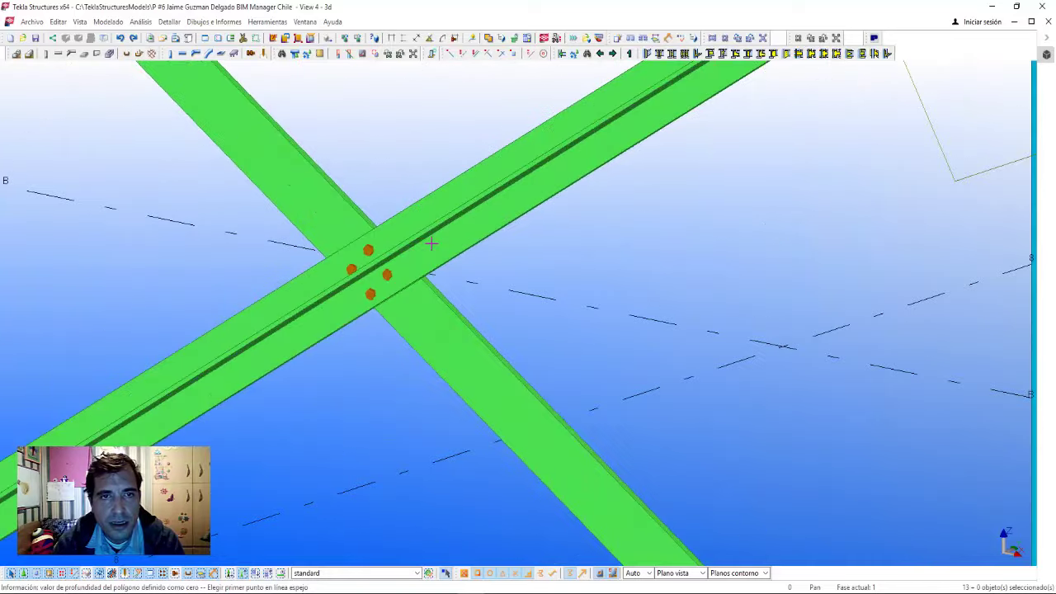
scroll(573, 245, "down", 6)
- Orbit around the mirrored brace's bolted ends and interrupt the running command
mouse_move(572, 246)
middle_mouse_down("ctrl")
mouse_move(370, 297)
mouse_move(562, 298)
mouse_move(495, 289)
middle_mouse_up("ctrl")
scroll(495, 289, "up", 5)
scroll(493, 286, "up", 3)
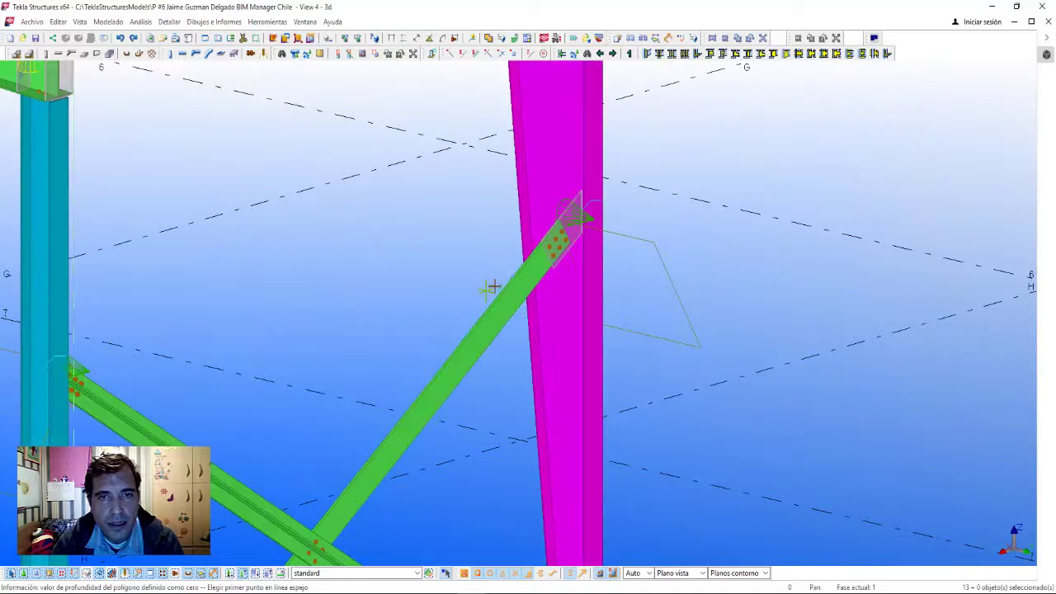
scroll(449, 370, "down", 4)
scroll(454, 335, "down", 1)
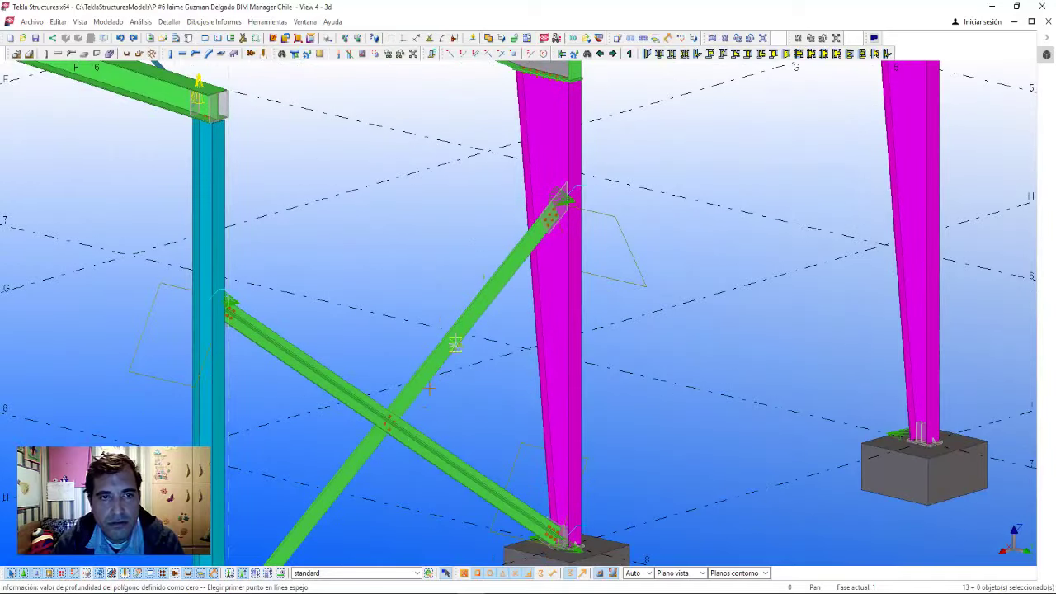
mouse_move(456, 343)
middle_mouse_down("ctrl")
mouse_move(341, 391)
mouse_move(482, 204)
middle_mouse_up("ctrl")
scroll(340, 391, "down", 3)
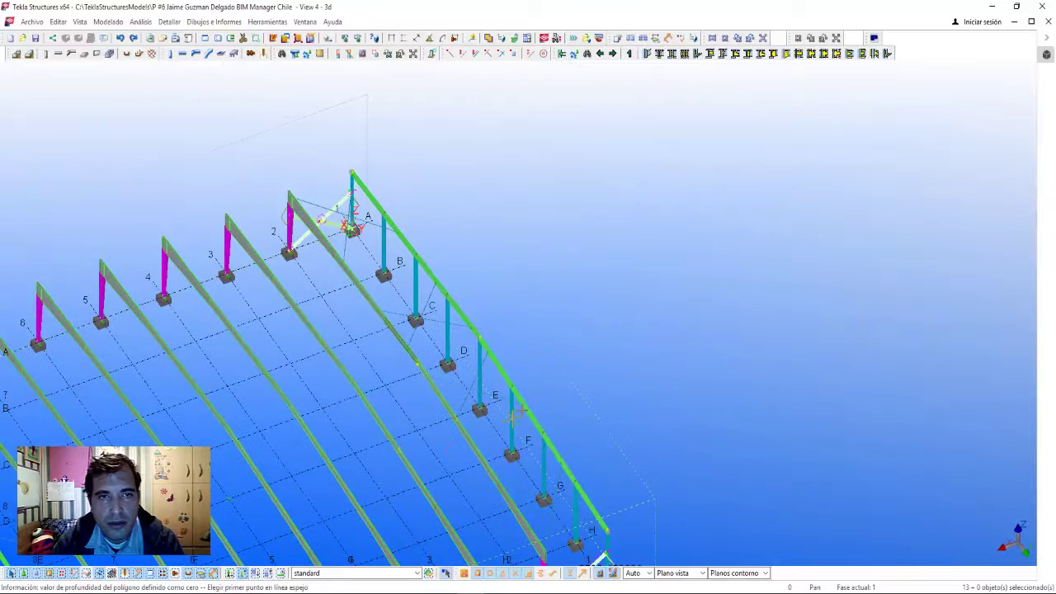
scroll(577, 289, "up", 3)
scroll(663, 350, "up", 3)
scroll(603, 229, "down", 2)
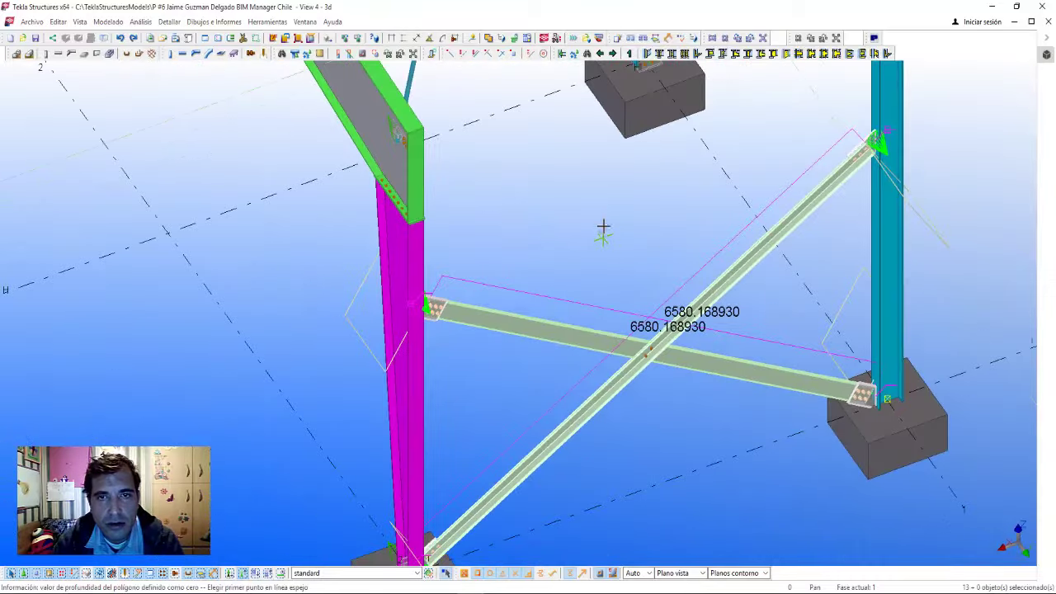
right_click(604, 211)
left_click(628, 221)
- Orbit and zoom around the warehouse to inspect the X-bracing from several angles
scroll(584, 203, "down", 2)
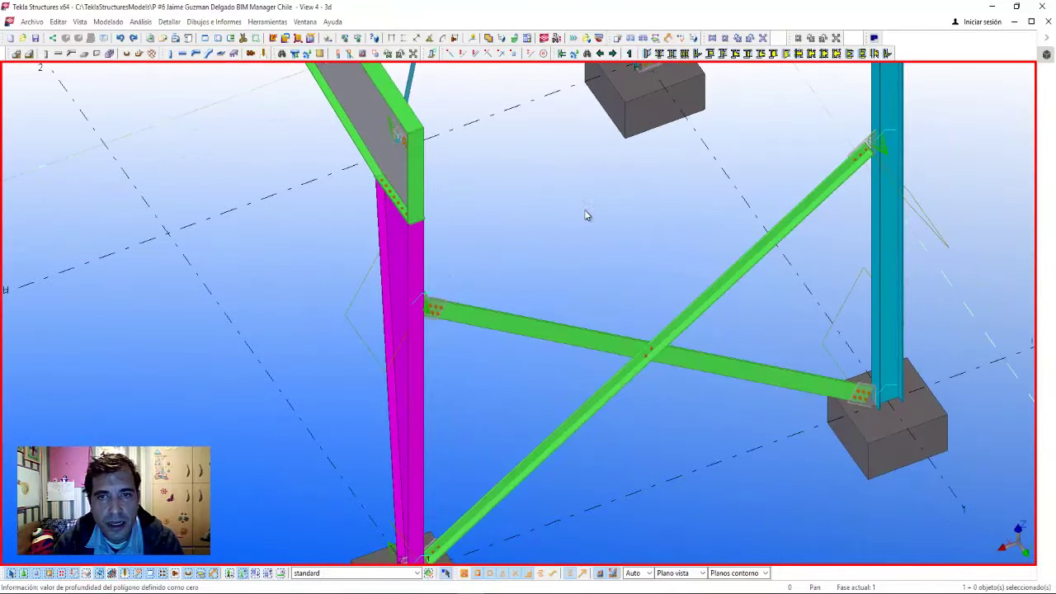
scroll(568, 277, "down", 2)
scroll(568, 277, "down", 5)
mouse_move(567, 277)
middle_mouse_down("ctrl")
mouse_move(544, 264)
mouse_move(566, 256)
middle_mouse_up("ctrl")
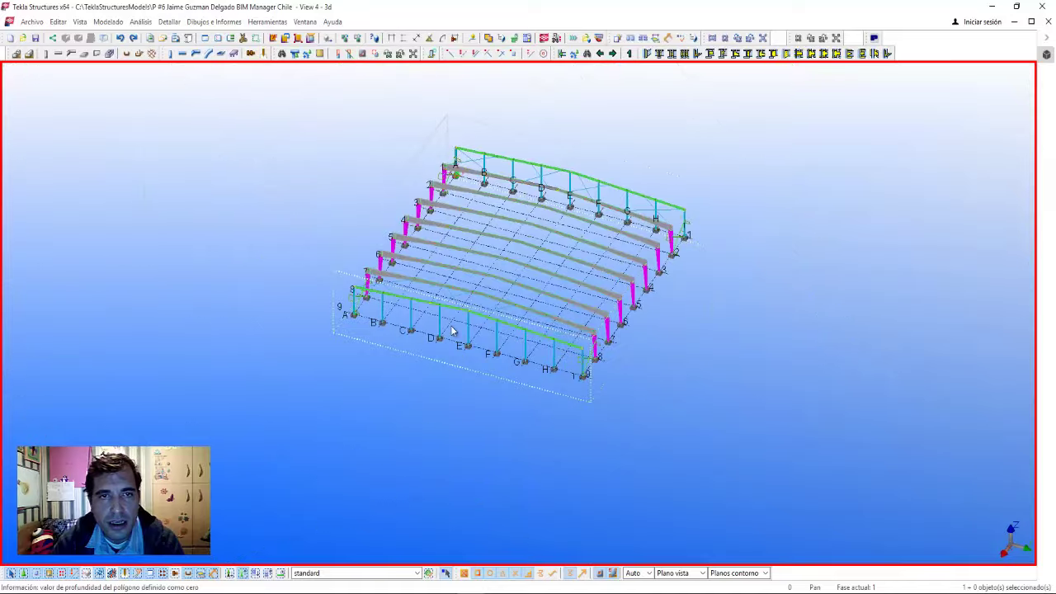
scroll(566, 257, "up", 4)
middle_click_drag(459, 322, 499, 268, "ctrl")
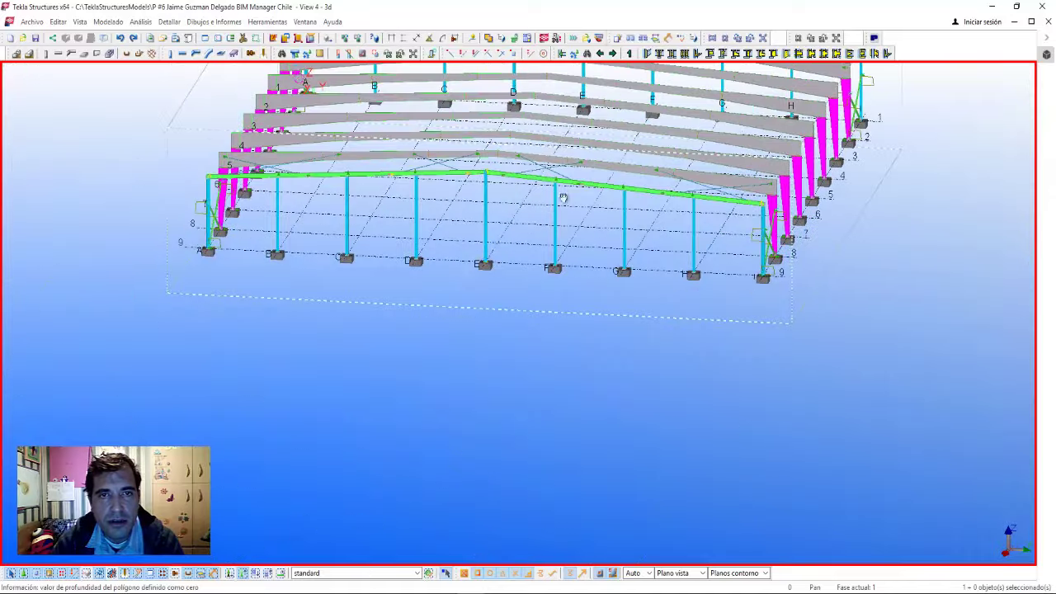
scroll(562, 197, "down", 5)
middle_click_drag(567, 314, 474, 358, "ctrl")
scroll(474, 359, "up", 3)
scroll(426, 316, "up", 3)
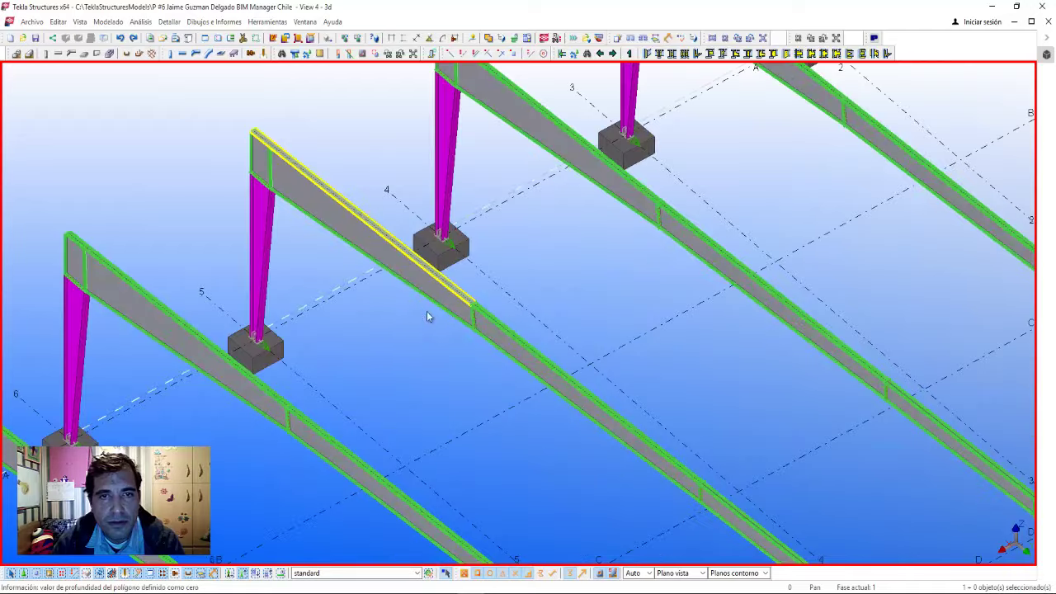
scroll(401, 314, "down", 5)
scroll(400, 314, "down", 3)
mouse_move(400, 313)
middle_mouse_down("ctrl")
mouse_move(436, 272)
mouse_move(405, 240)
middle_mouse_up("ctrl")
- From the plan view, orbit to check the bracing at both end bays, then return to PowerPoint slide 29
key("ctrl+p")
mouse_move(363, 295)
middle_mouse_down("ctrl")
mouse_move(286, 311)
mouse_move(441, 325)
middle_mouse_up("ctrl")
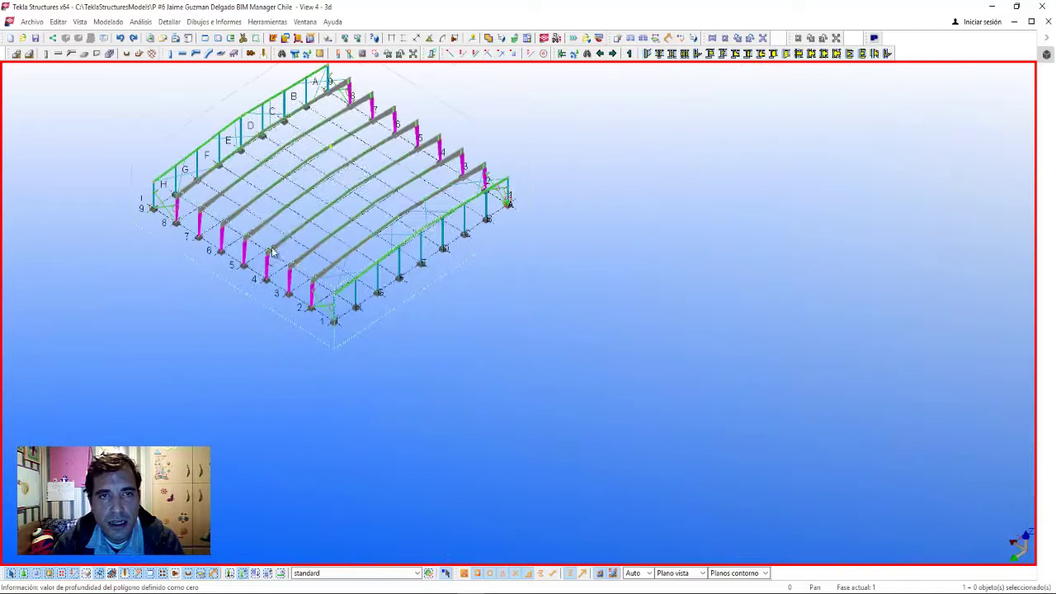
scroll(441, 326, "up", 5)
mouse_move(542, 330)
middle_mouse_down("ctrl")
mouse_move(544, 358)
mouse_move(608, 405)
mouse_move(474, 342)
mouse_move(505, 320)
middle_mouse_up("ctrl")
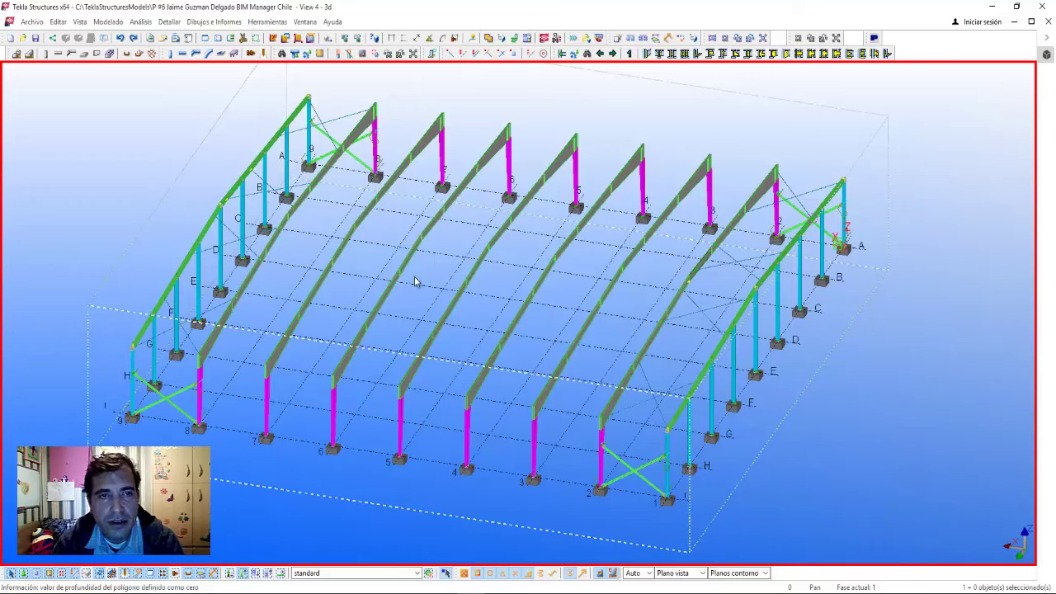
mouse_move(414, 281)
middle_mouse_down("ctrl")
mouse_move(517, 283)
mouse_move(566, 349)
mouse_move(559, 360)
mouse_move(577, 306)
mouse_move(608, 344)
mouse_move(615, 321)
mouse_move(596, 305)
middle_mouse_up("ctrl")
scroll(608, 344, "up", 3)
scroll(615, 322, "down", 5)
scroll(595, 305, "up", 3)
scroll(592, 257, "up", 2)
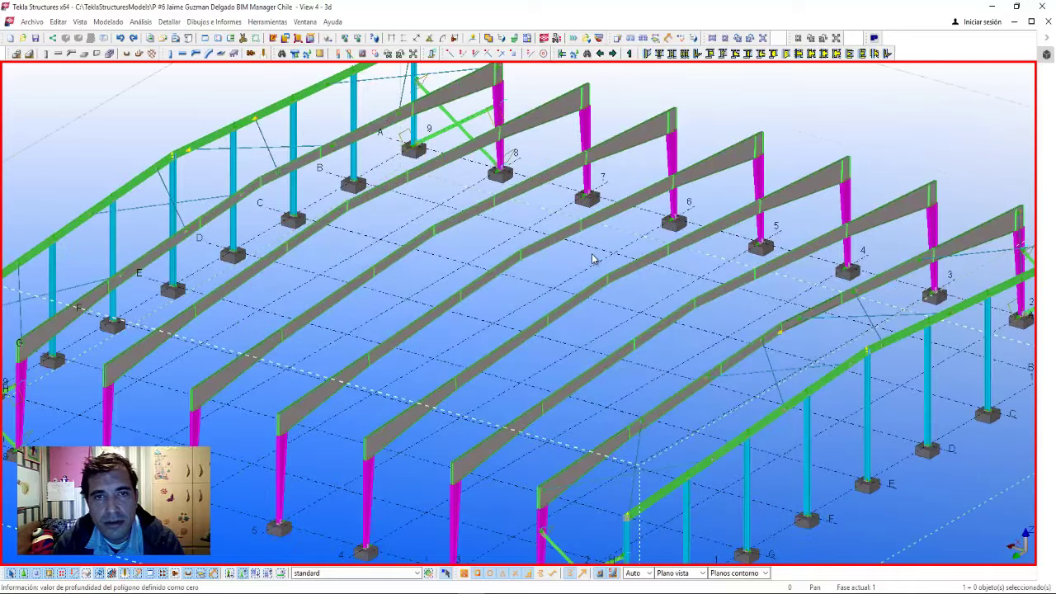
scroll(592, 259, "down", 2)
scroll(589, 264, "down", 2)
mouse_move(590, 264)
middle_mouse_down("ctrl")
mouse_move(603, 306)
mouse_move(594, 314)
middle_mouse_up("ctrl")
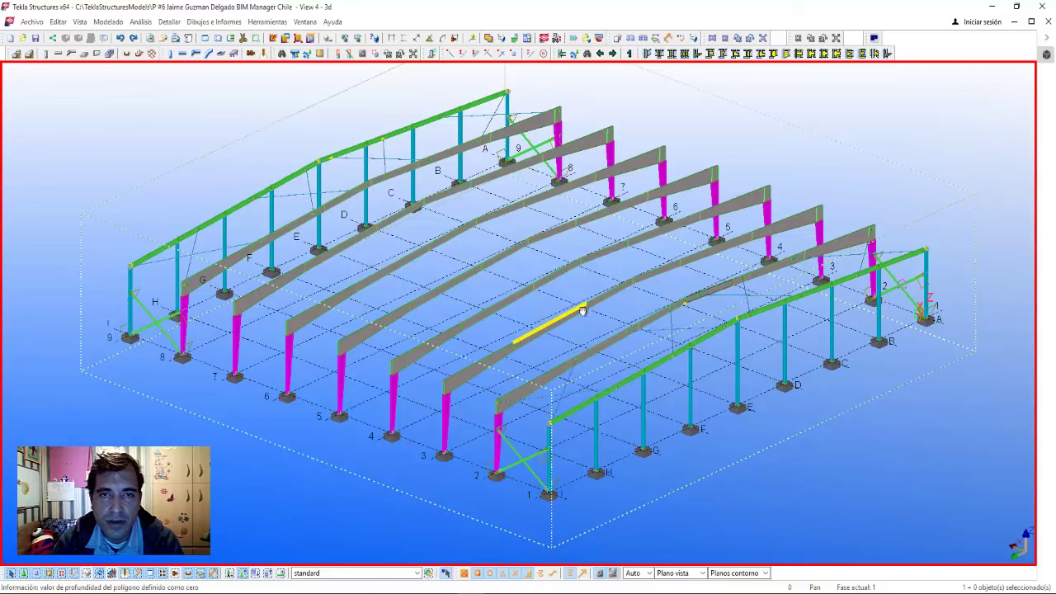
middle_click_drag(554, 318, 596, 358, "ctrl")
scroll(568, 319, "down", 2)
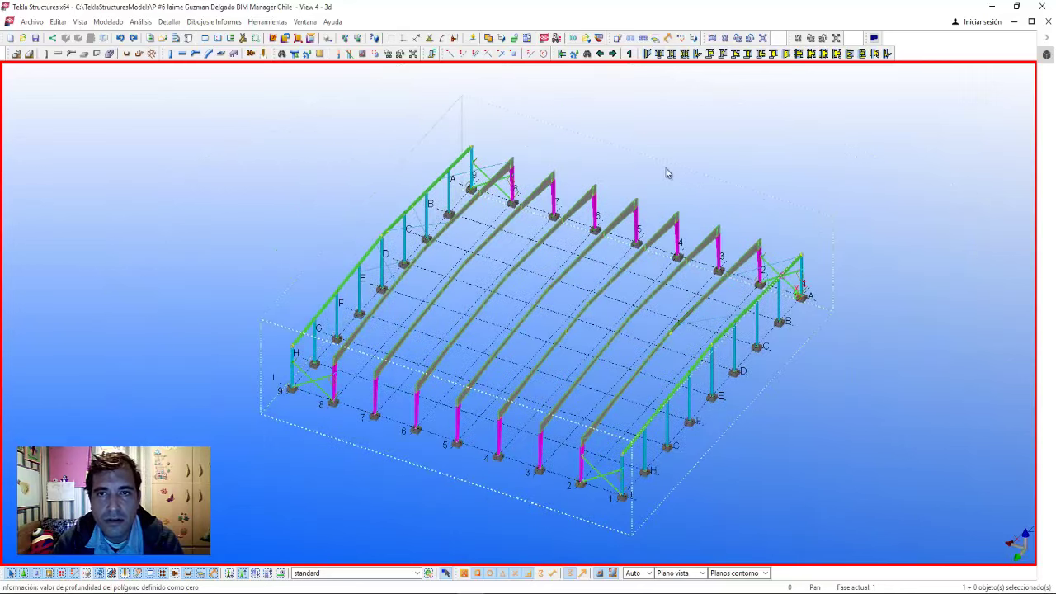
mouse_move(521, 296)
middle_mouse_down("ctrl")
mouse_move(569, 325)
mouse_move(539, 335)
mouse_move(540, 359)
mouse_move(569, 330)
mouse_move(619, 363)
middle_mouse_up("ctrl")
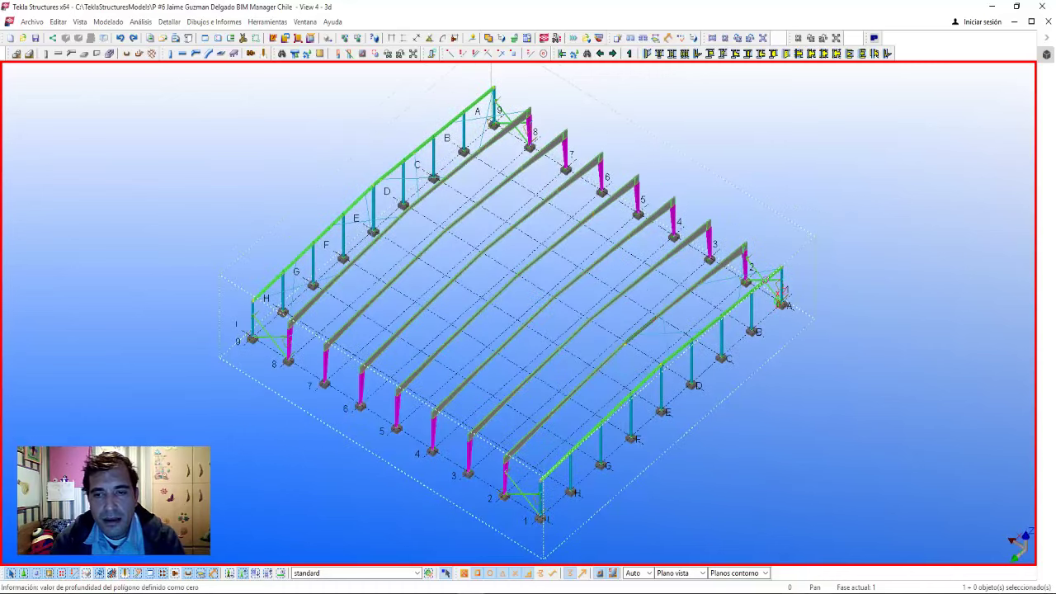
left_click(771, 545)
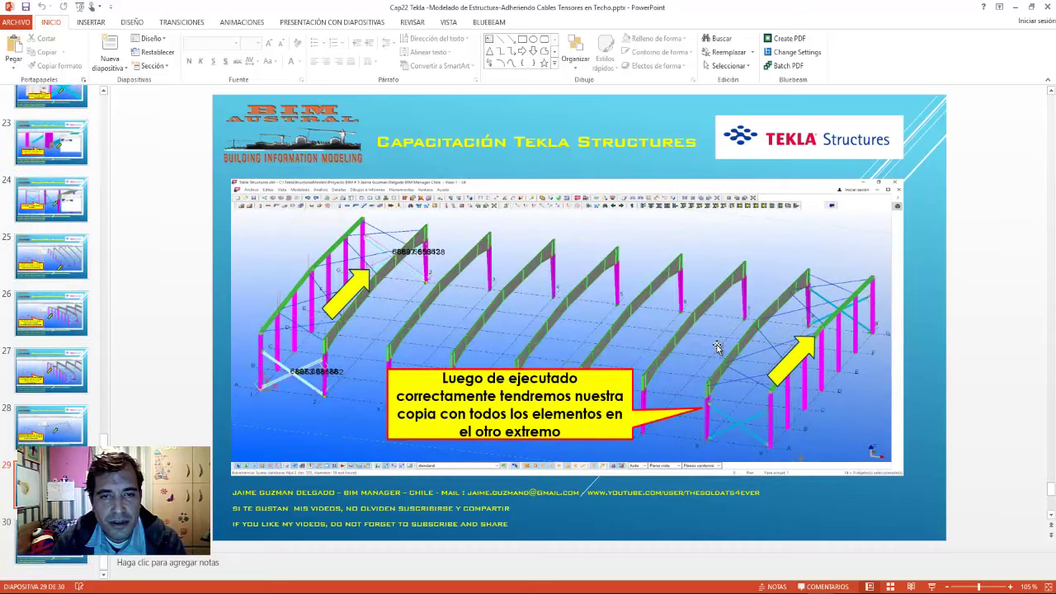
- Show closing slide 30, shift its yellow farewell callout to the right, and bring up the screen recorder
key("Page_Down")
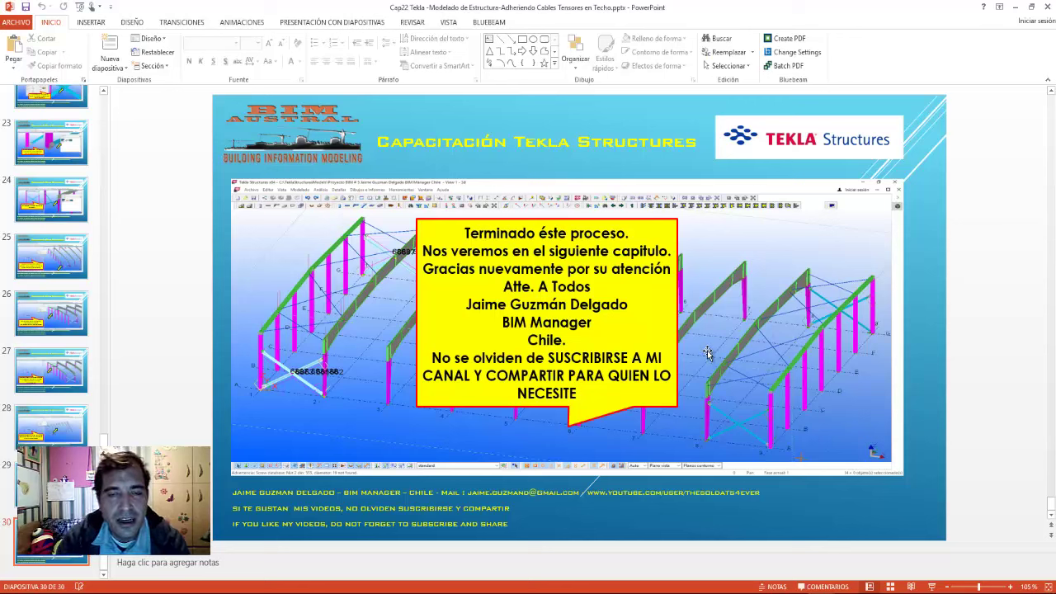
left_click_drag(630, 221, 791, 224)
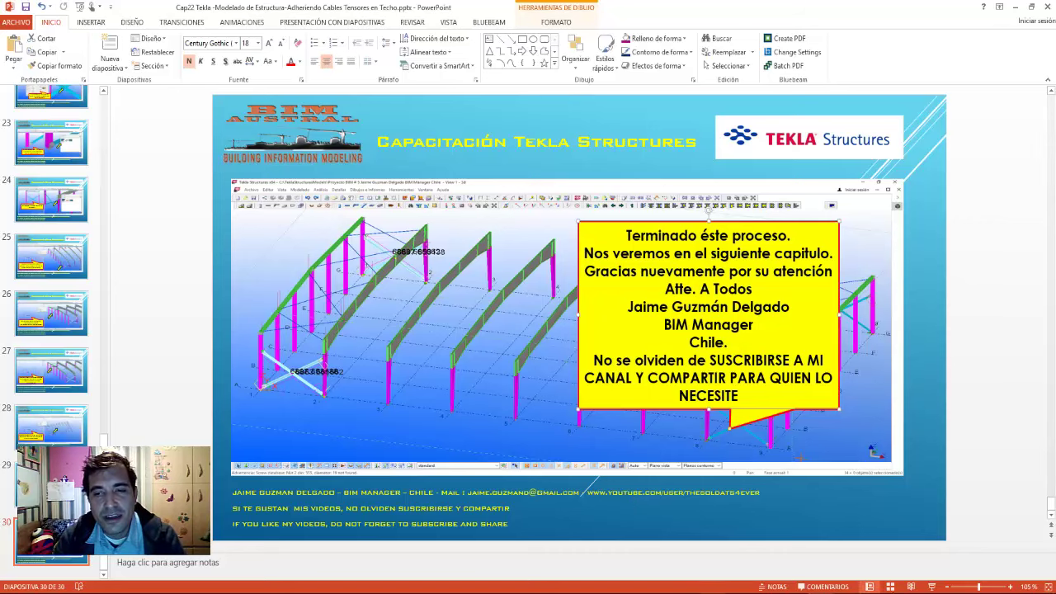
key("F10")
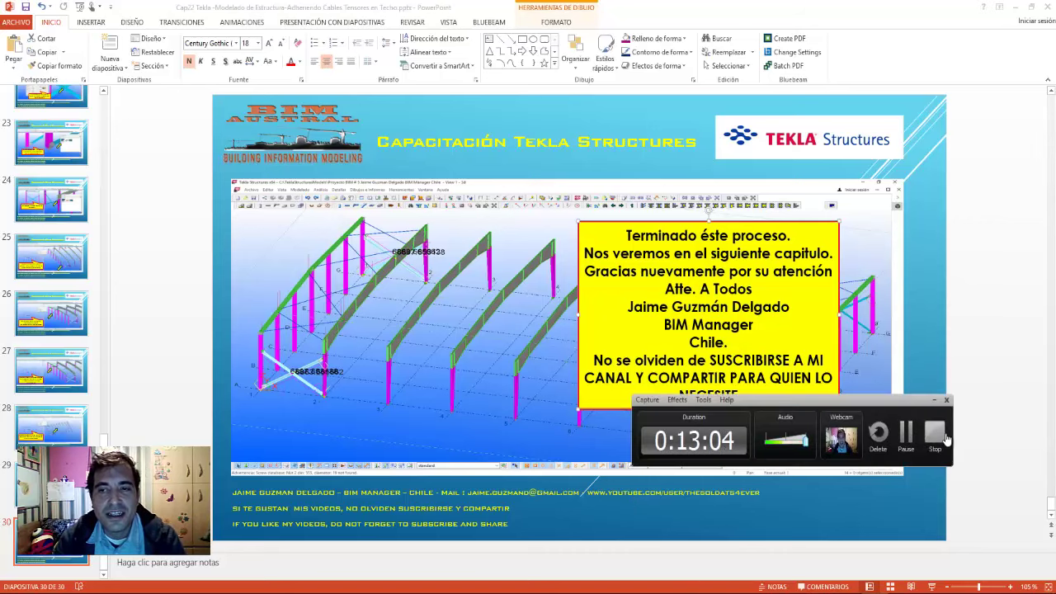